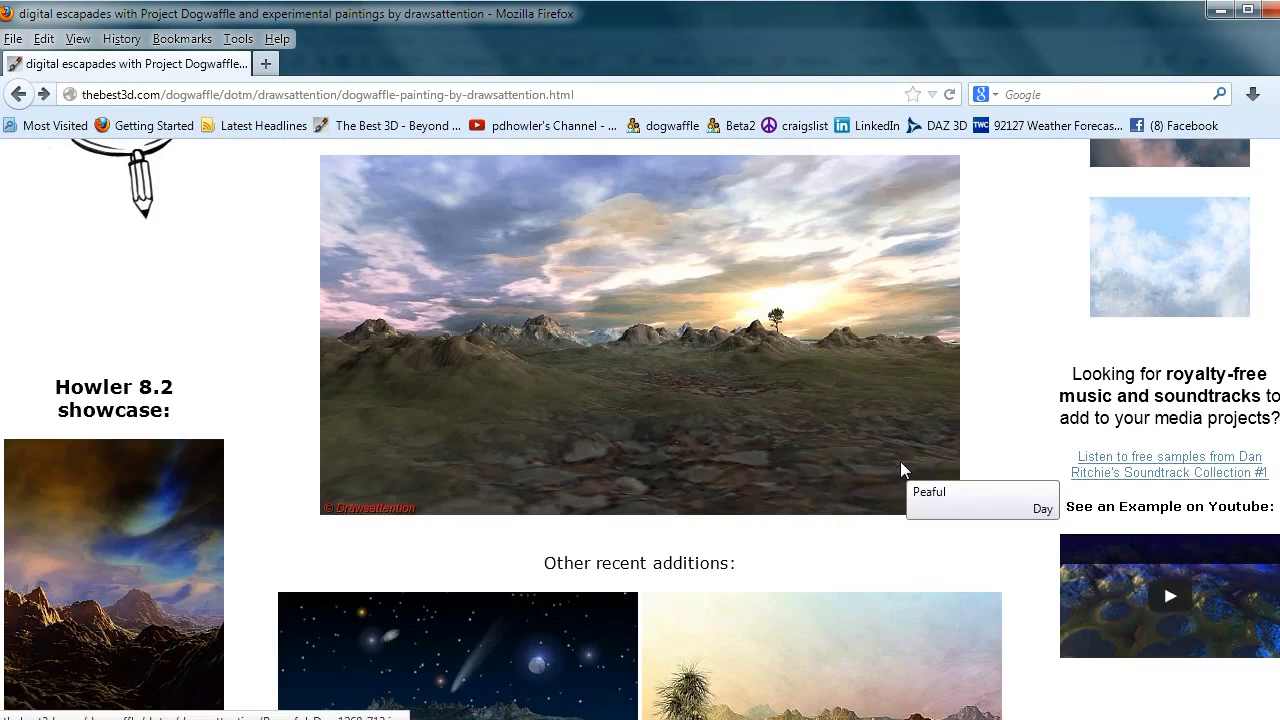
# Find the lake painting under the Aug. 2009 original post and open its enlarged version.
pyautogui.scroll(-6, 902, 462)
pyautogui.scroll(-1, 889, 481)
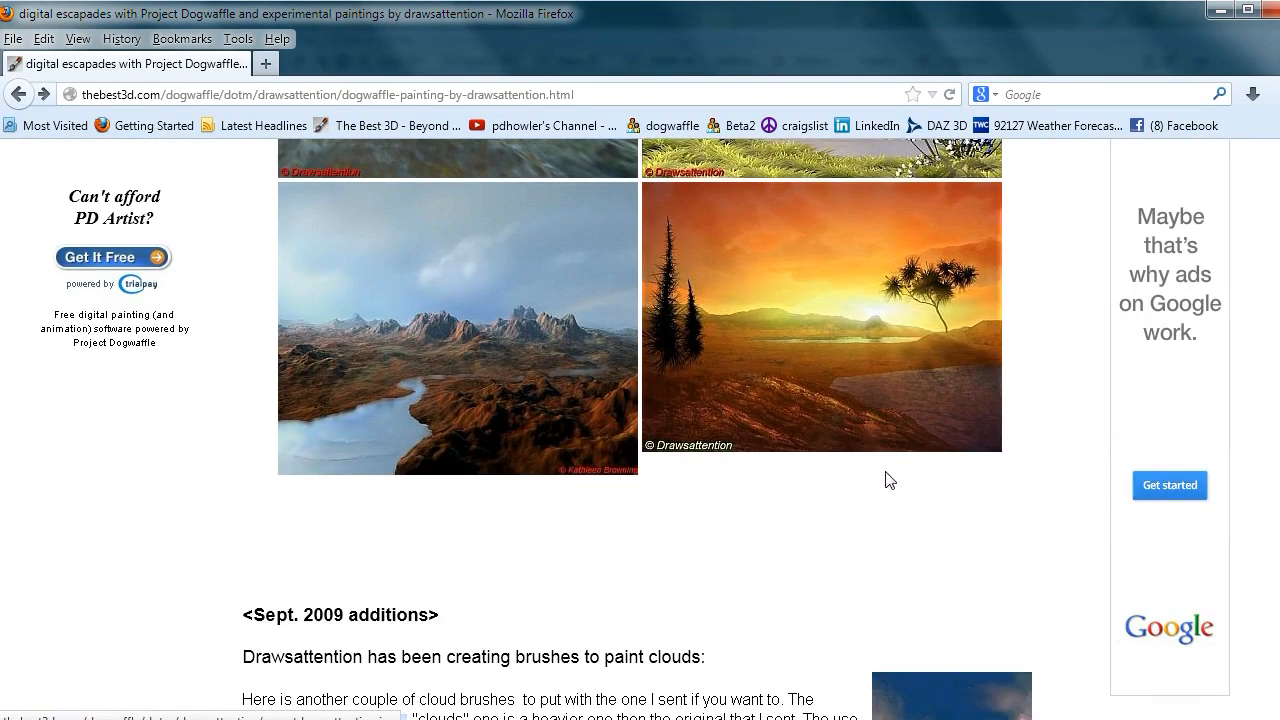
pyautogui.scroll(-3, 910, 515)
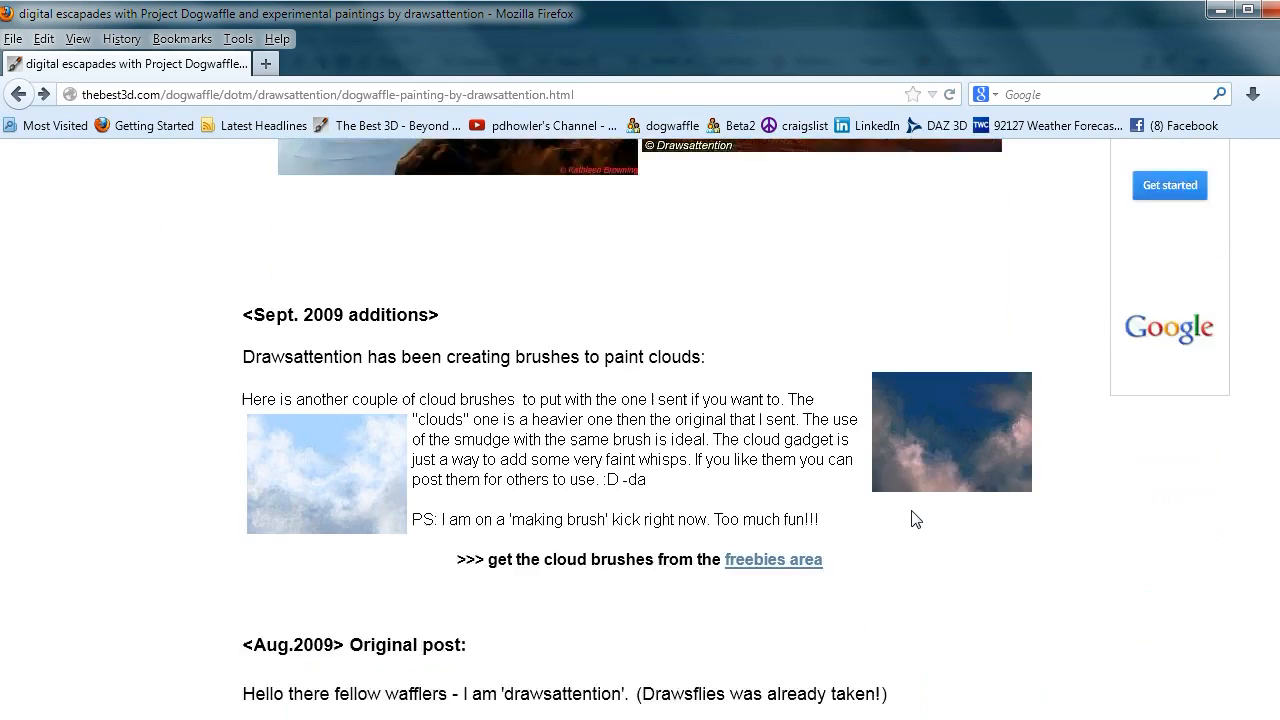
pyautogui.scroll(-3, 851, 511)
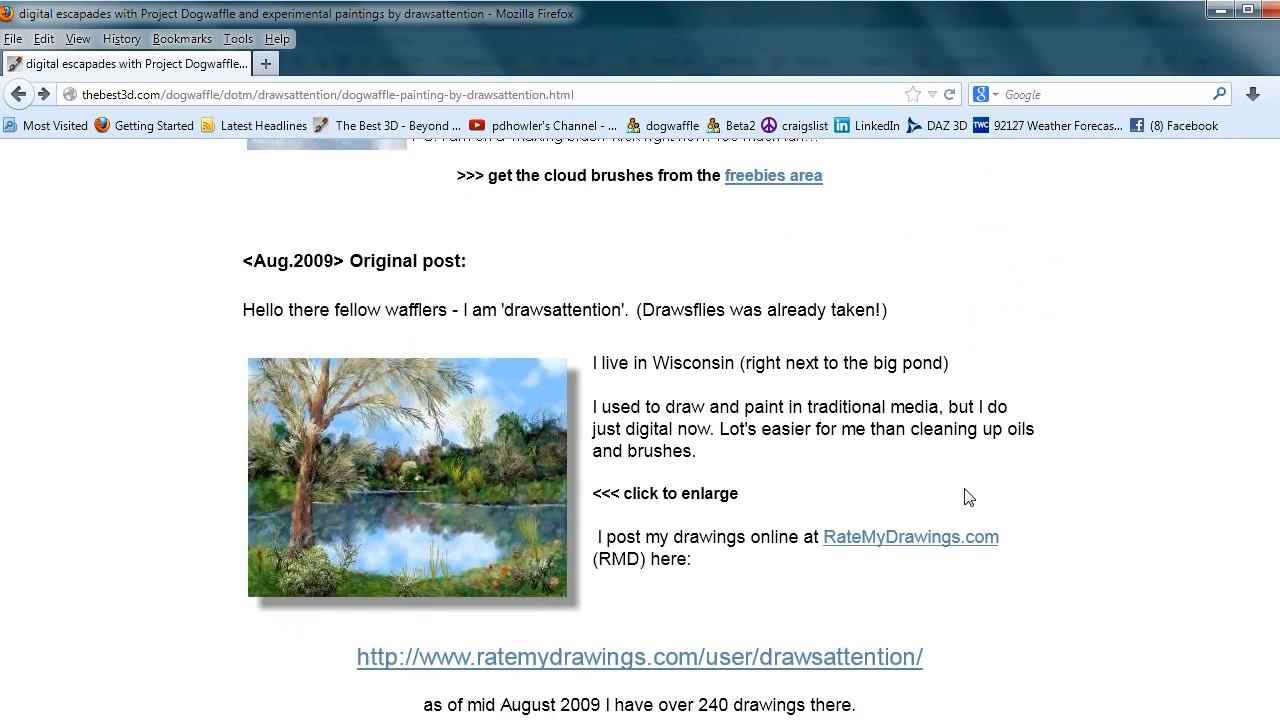
pyautogui.click(396, 446)
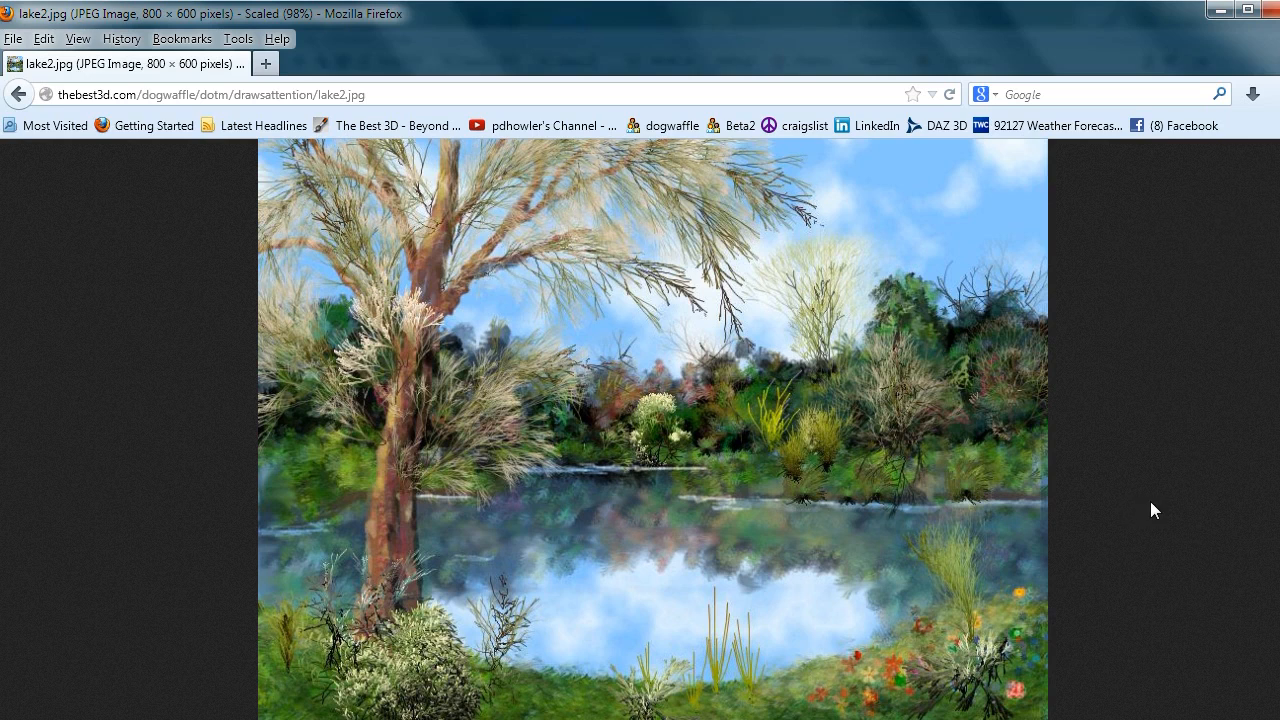
# Show the lake painting at full size and copy the image to the clipboard.
pyautogui.click(553, 413)
pyautogui.rightClick(546, 408)
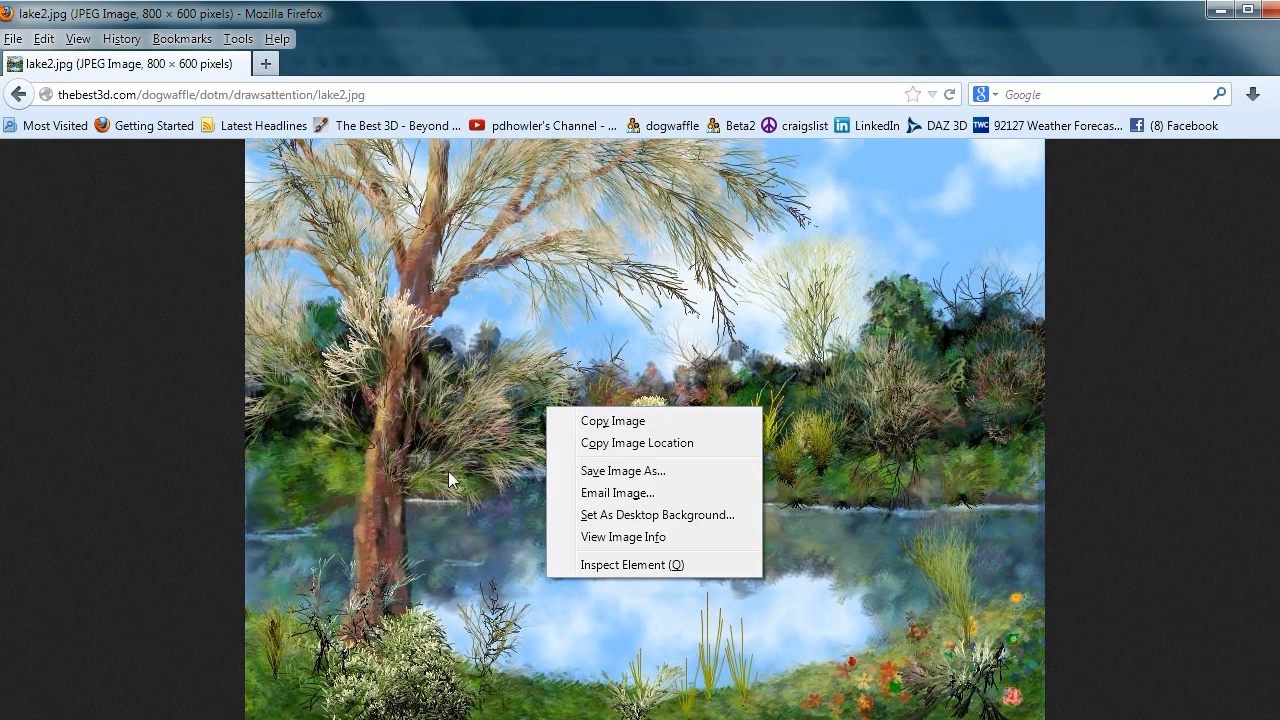
pyautogui.click(612, 421)
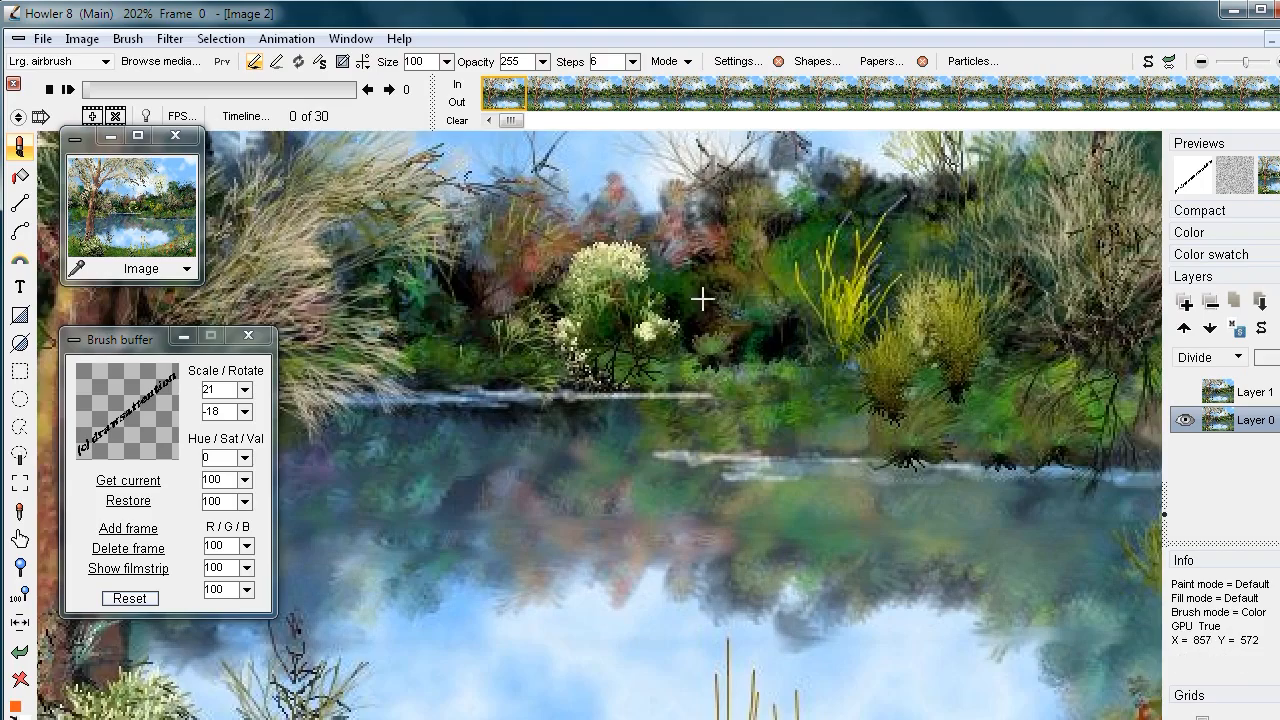
# Switch to Howler and close the thumbnail window of the old stored image.
pyautogui.scroll(-2, 715, 298)
pyautogui.scroll(2, 729, 302)
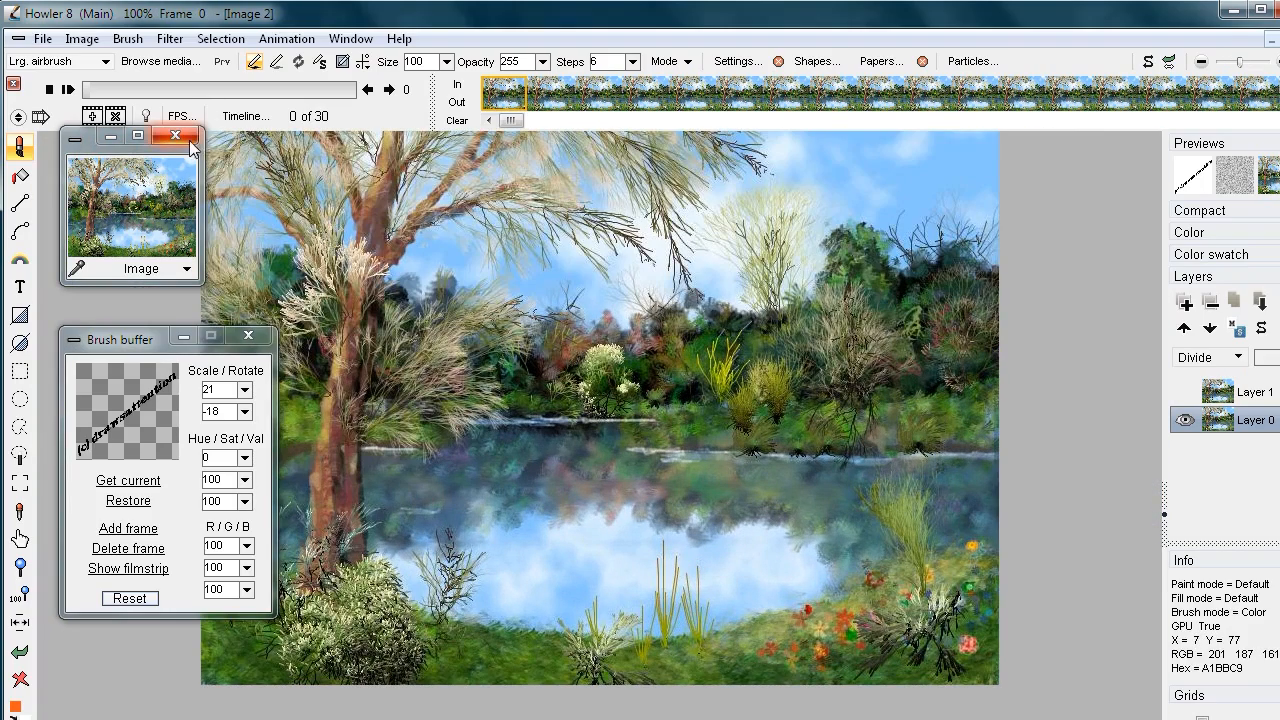
pyautogui.click(174, 136)
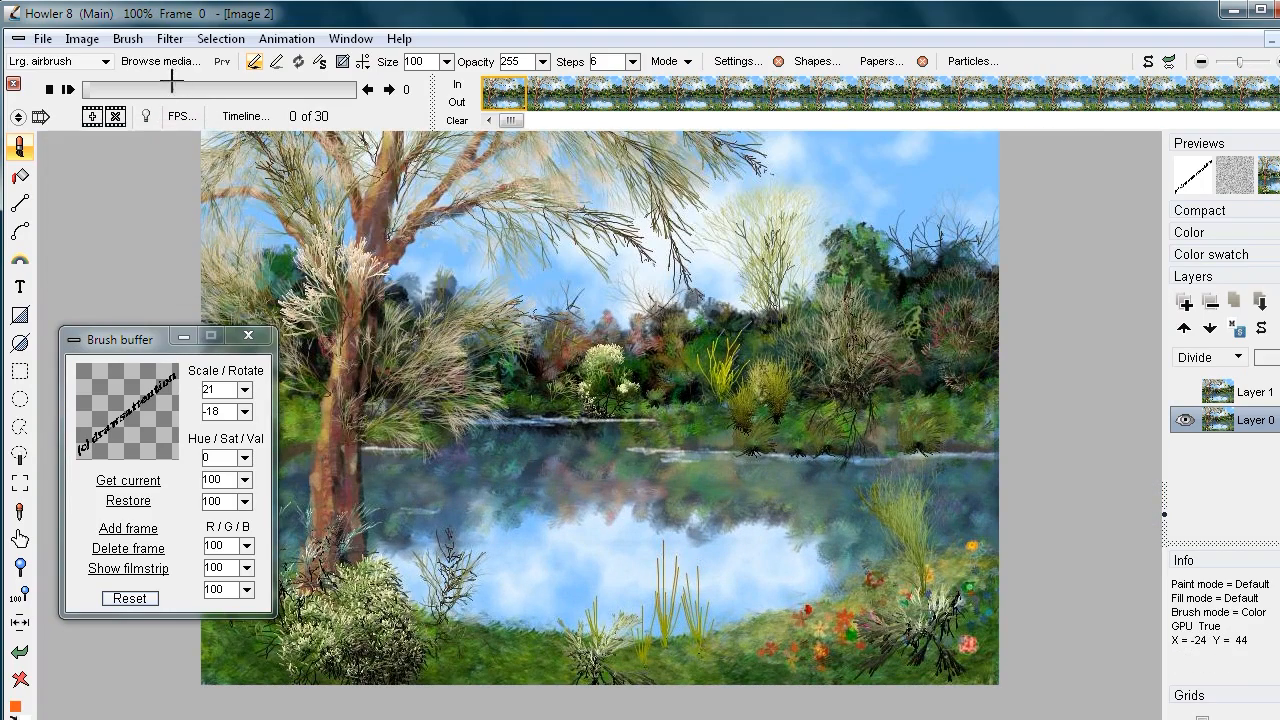
# Paste the copied painting as a new image, discarding the current one, and close the old brush buffer.
pyautogui.click(101, 38)
pyautogui.moveTo(70, 157)
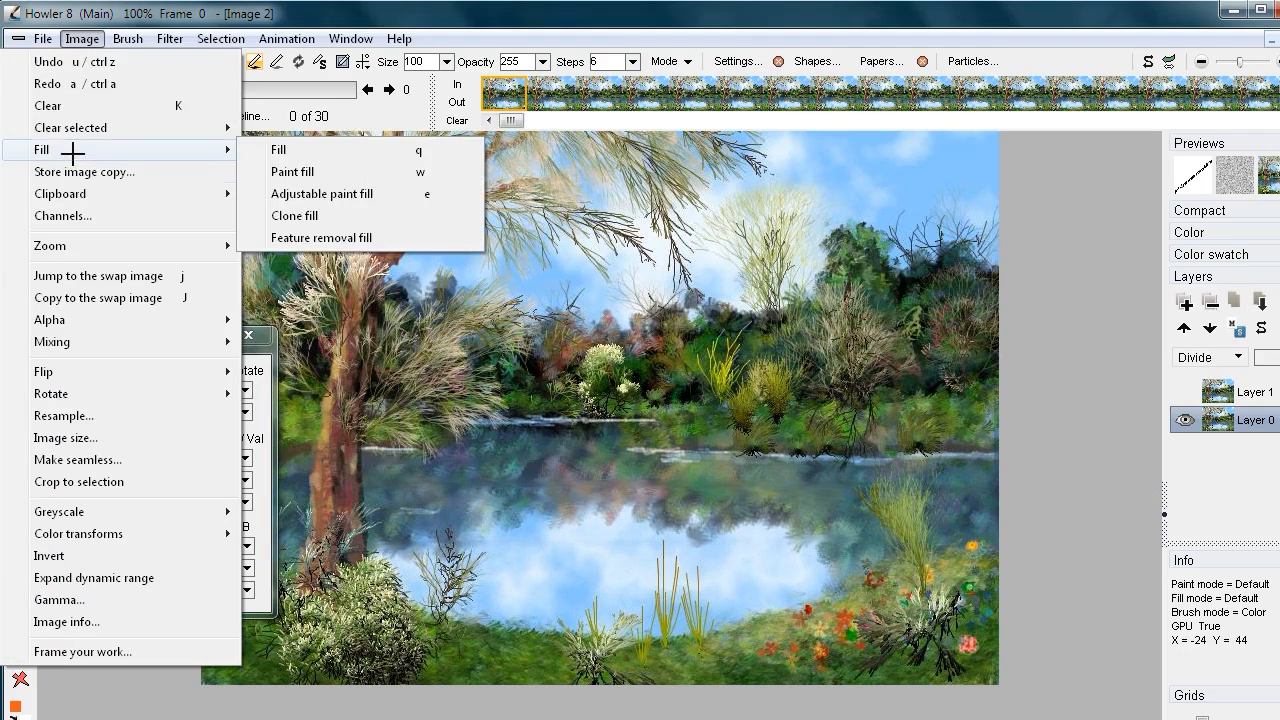
pyautogui.moveTo(91, 197)
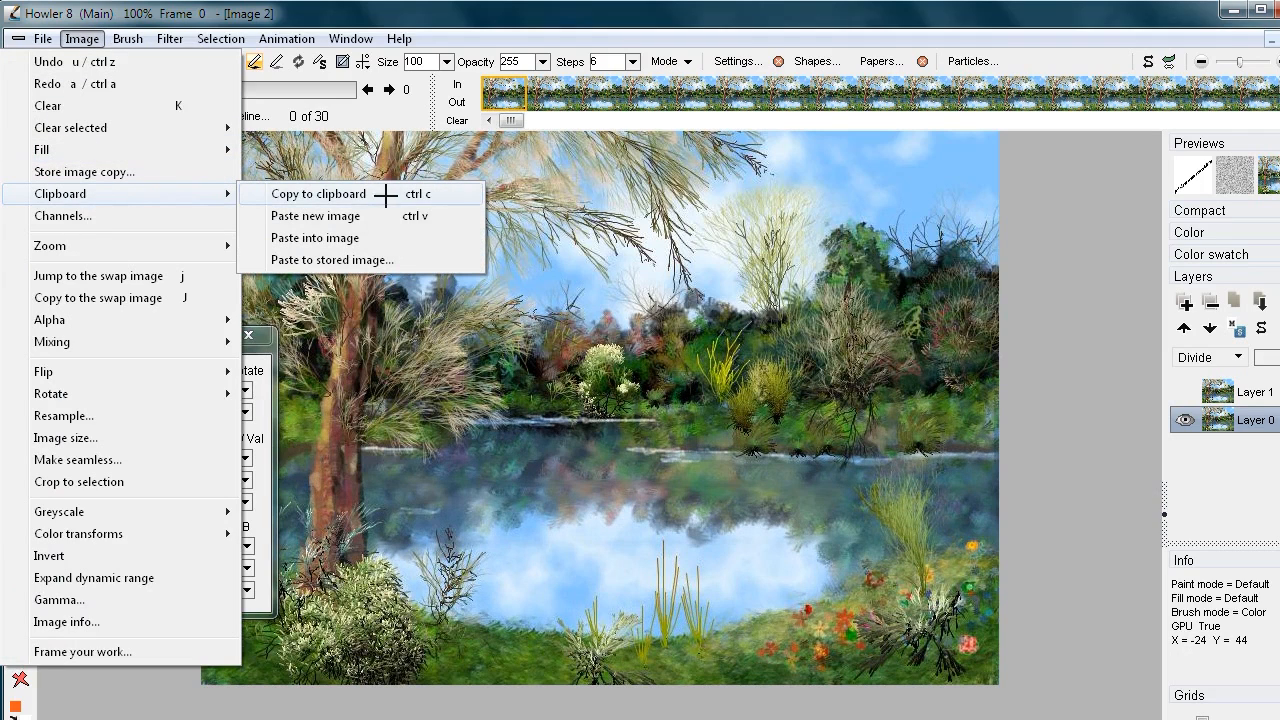
pyautogui.click(335, 215)
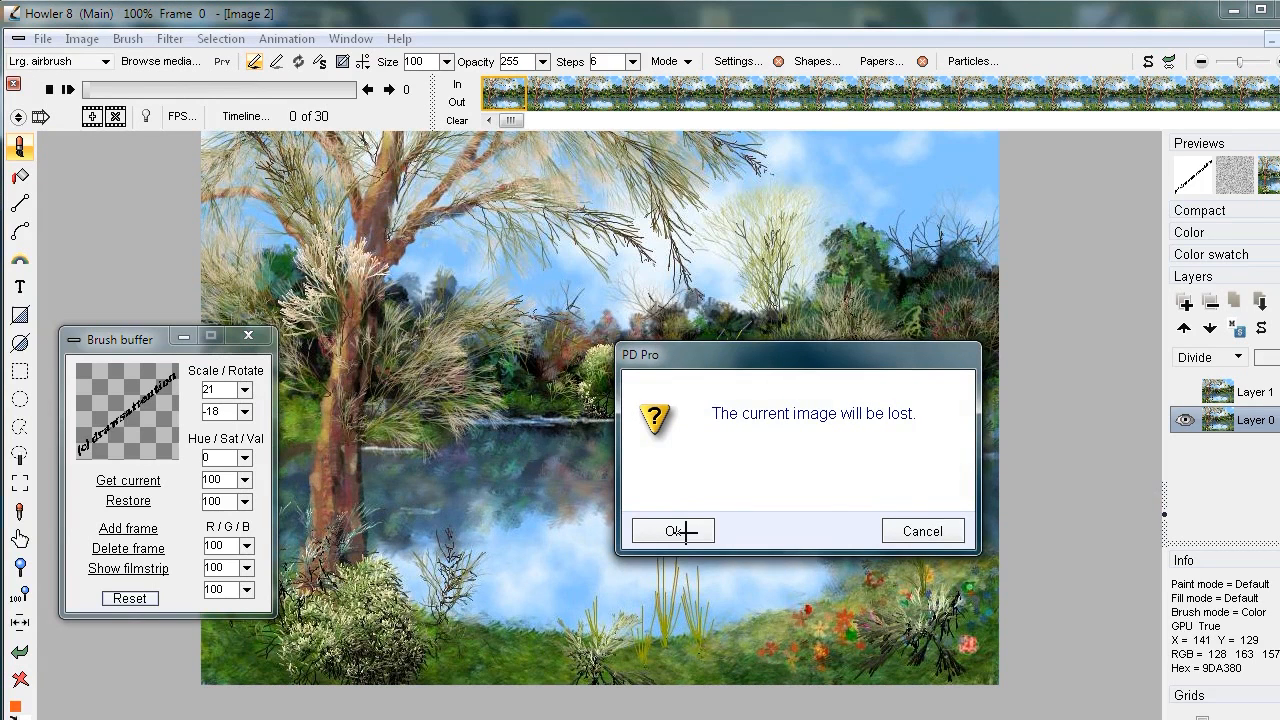
pyautogui.click(683, 531)
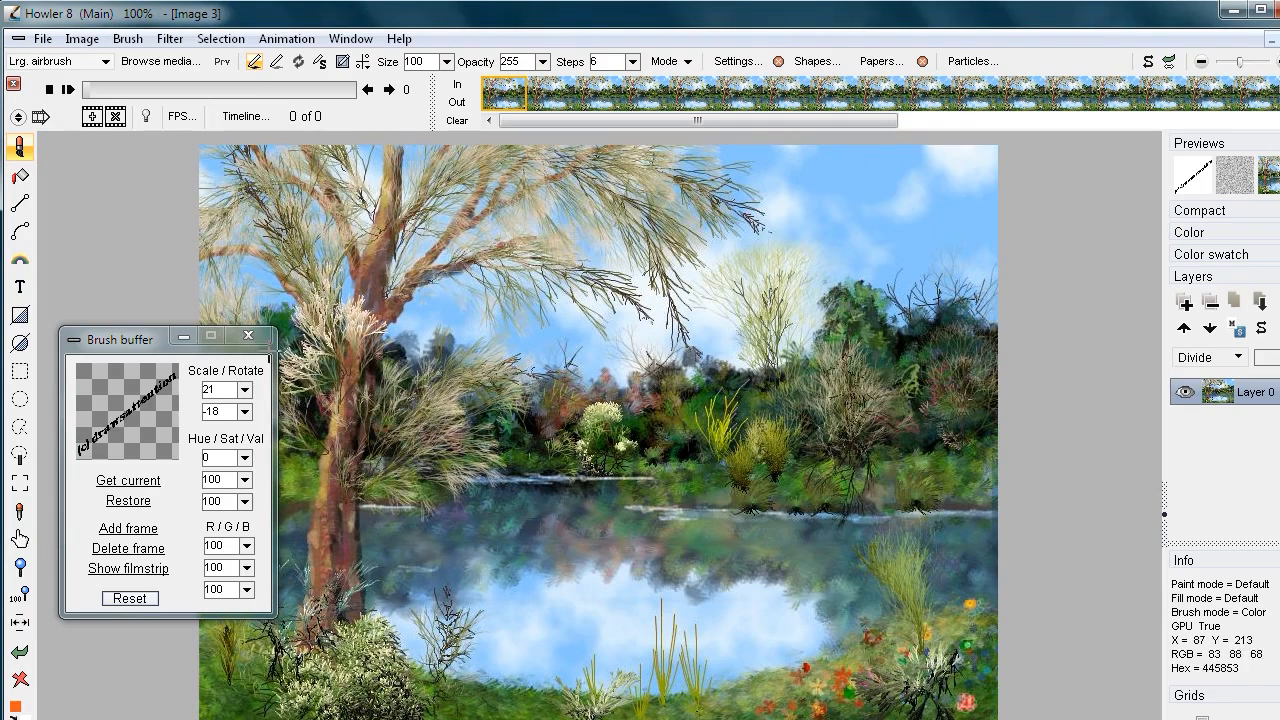
pyautogui.click(248, 335)
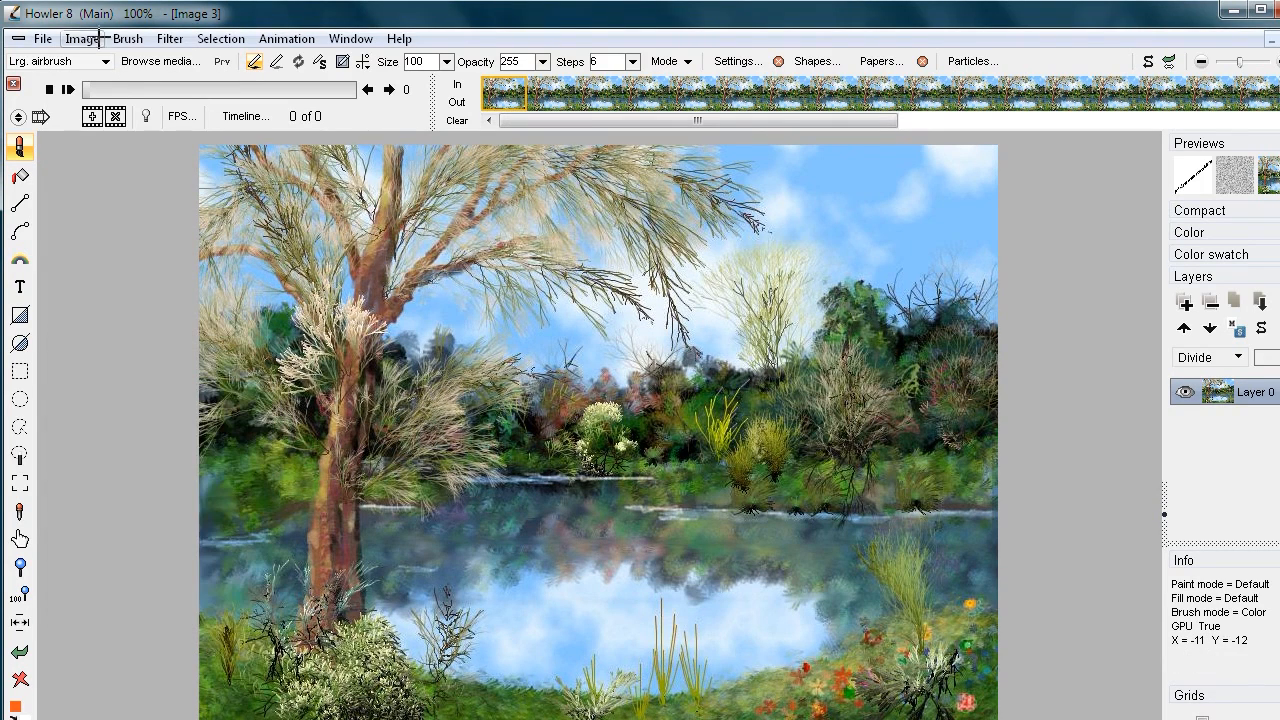
# Store a copy of the image and place its thumbnail window near the painting's lower-left corner.
pyautogui.click(83, 38)
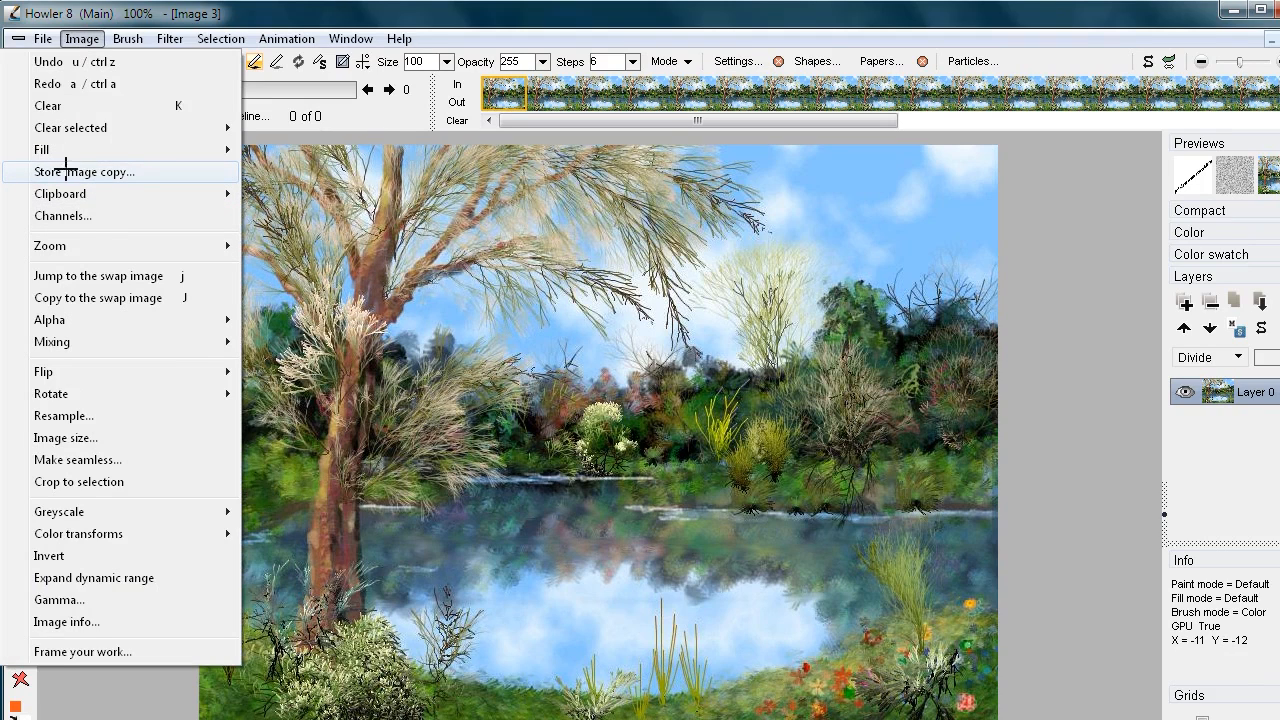
pyautogui.click(97, 171)
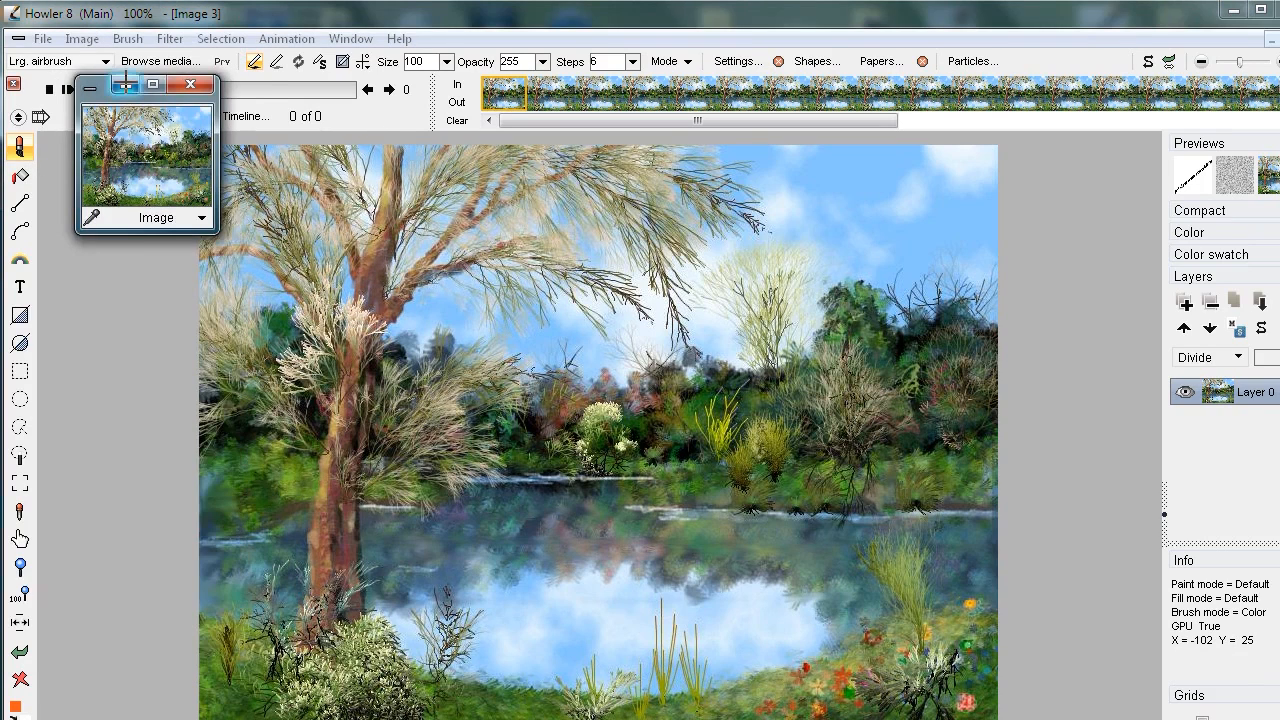
pyautogui.moveTo(112, 86); pyautogui.dragTo(66, 603)
pyautogui.moveTo(1279, 719); pyautogui.dragTo(1254, 695)
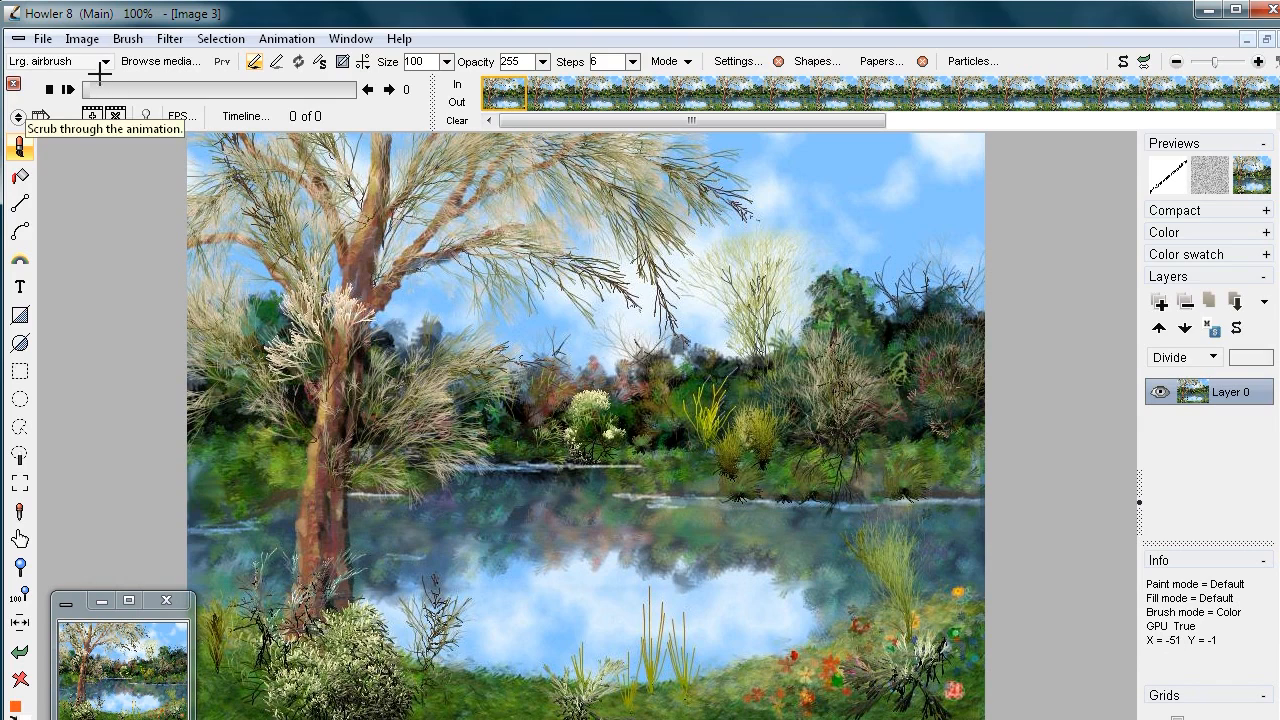
# Start a text object on the painting with the copyright text "(c)drawsattention".
pyautogui.click(20, 276)
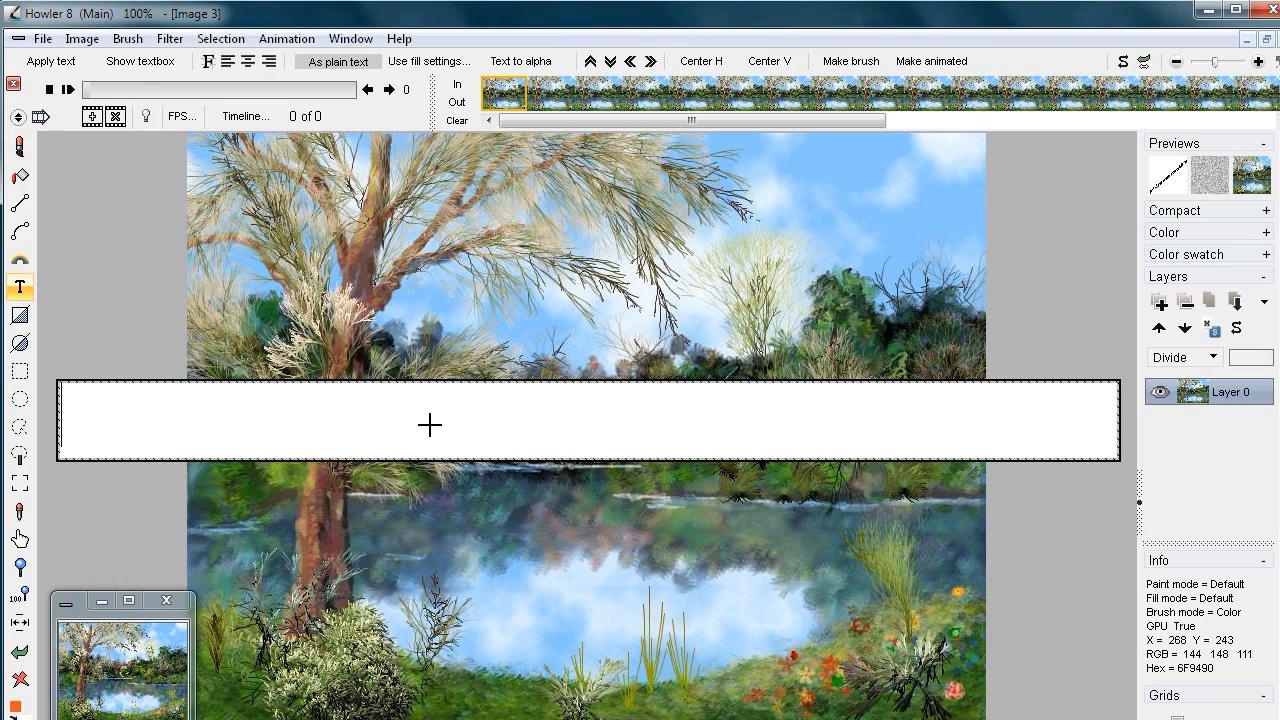
pyautogui.write('(c')
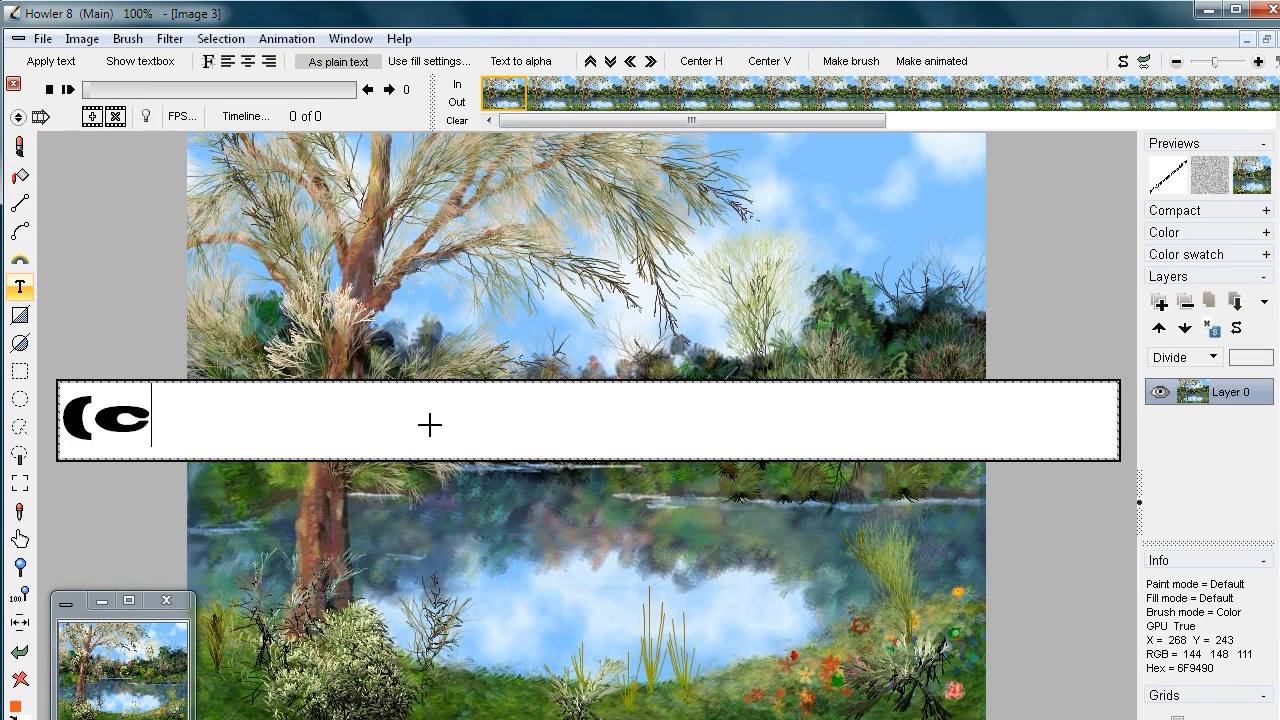
pyautogui.write(')')
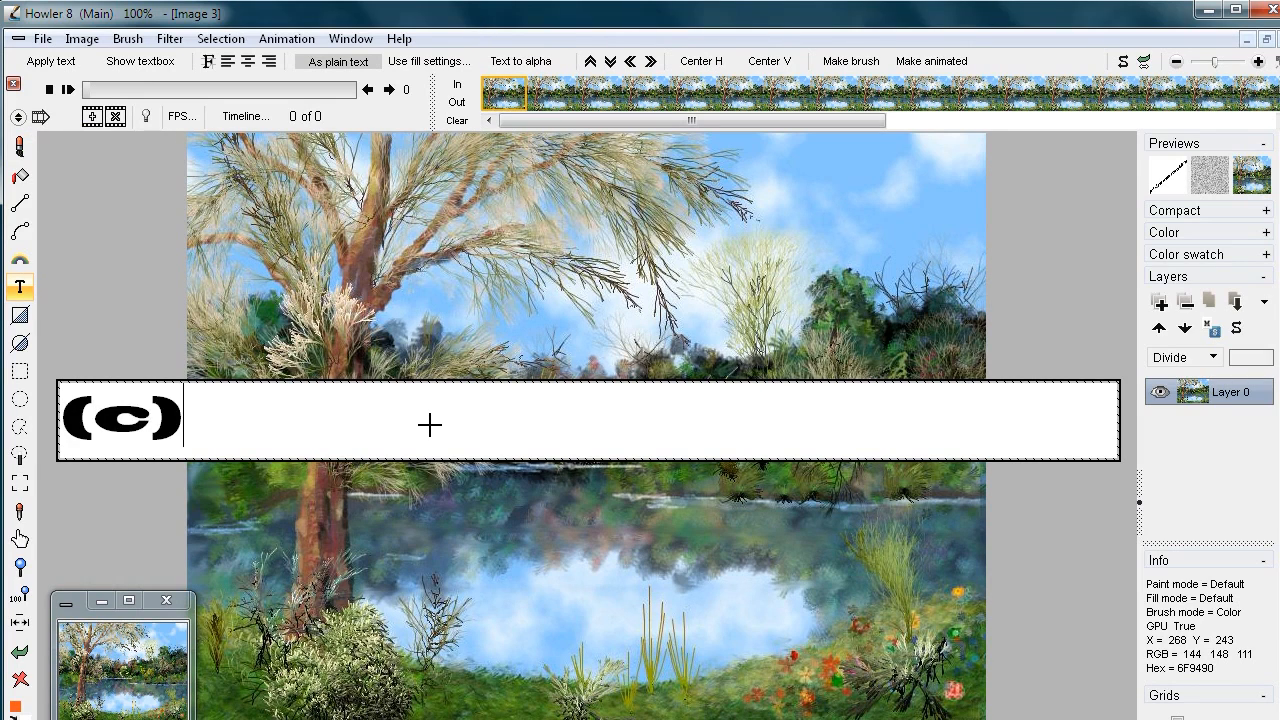
pyautogui.write('drawsat')
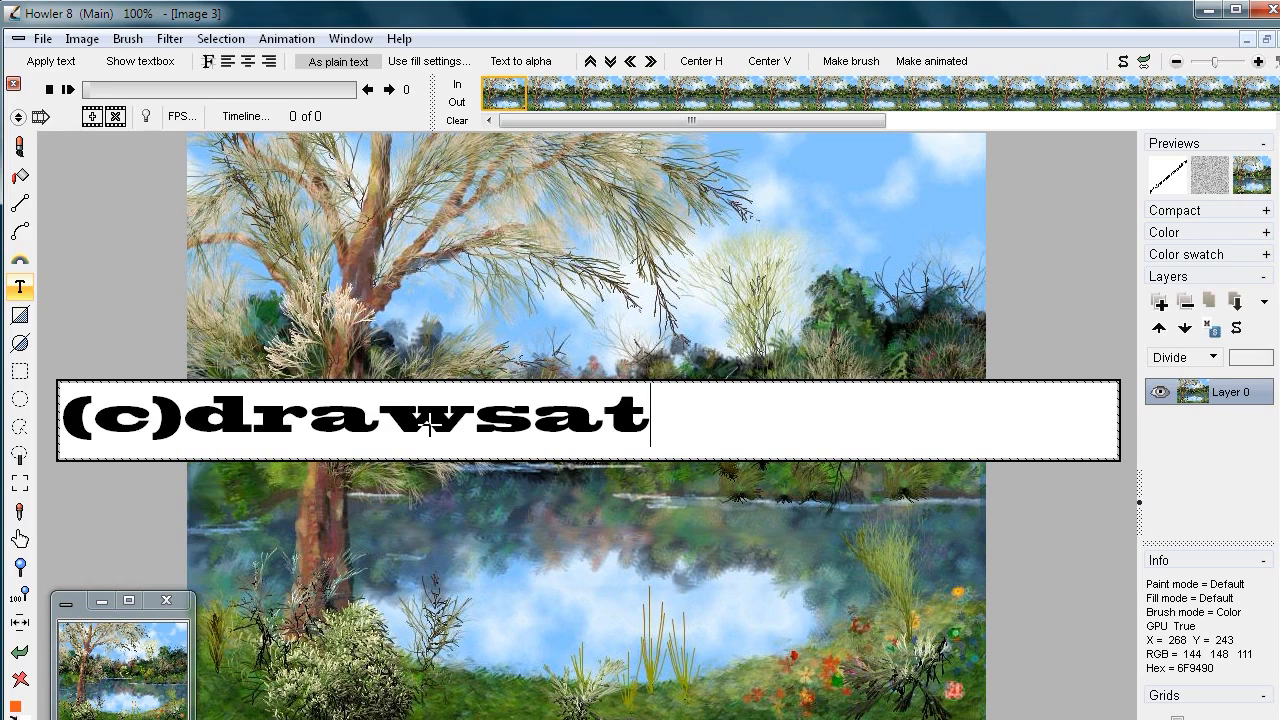
pyautogui.write('tention')
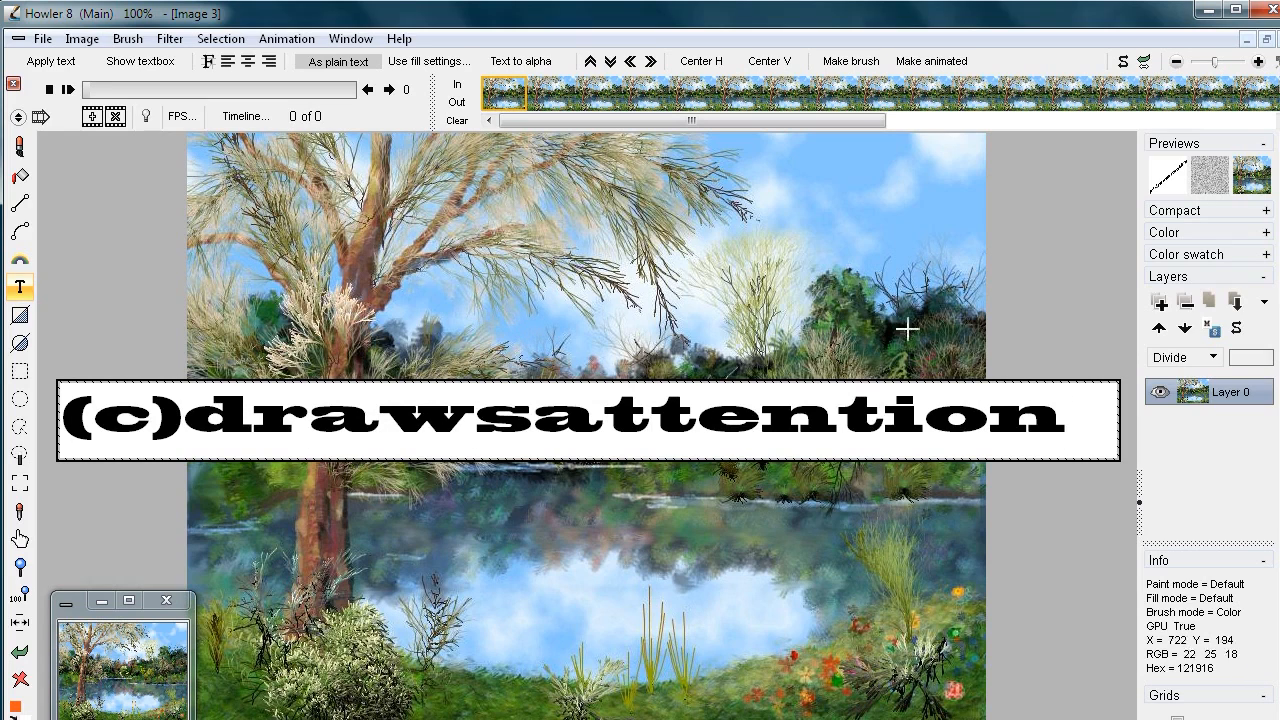
# Keep the text font at Blackoak Std Black, size 36, and move the text box slightly upward.
pyautogui.click(206, 61)
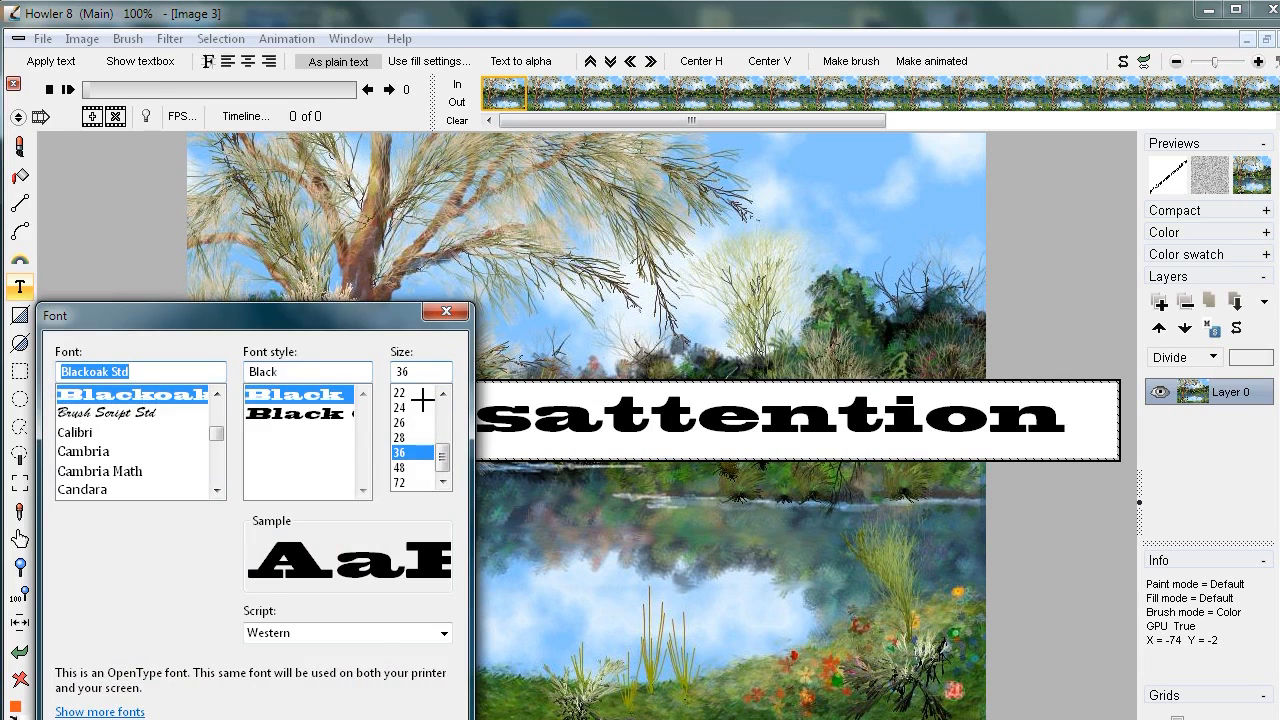
pyautogui.press('Return')
pyautogui.moveTo(593, 425)
pyautogui.mouseDown()
pyautogui.moveTo(609, 420)
pyautogui.moveTo(596, 290)
pyautogui.moveTo(591, 423)
pyautogui.moveTo(608, 403)
pyautogui.moveTo(590, 398)
pyautogui.moveTo(600, 408)
pyautogui.mouseUp()
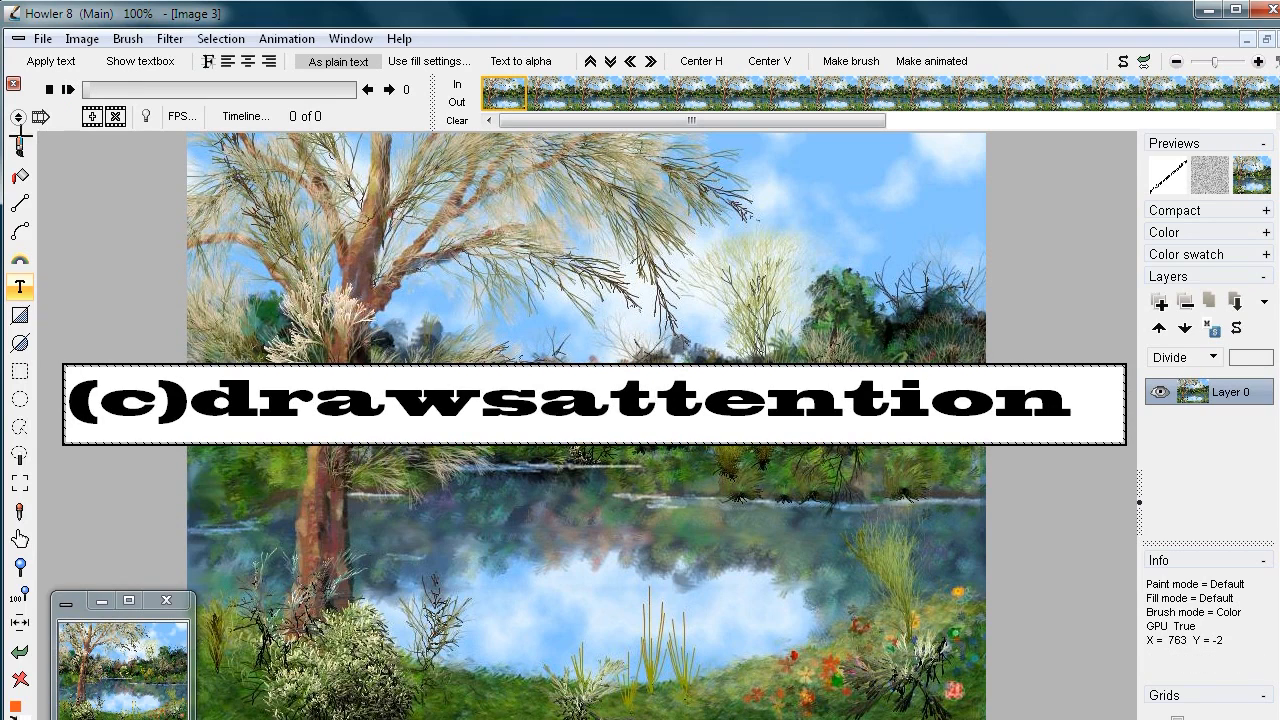
# Turn the orange copyright text into a brush and paint a trial stroke across the painting.
pyautogui.click(849, 61)
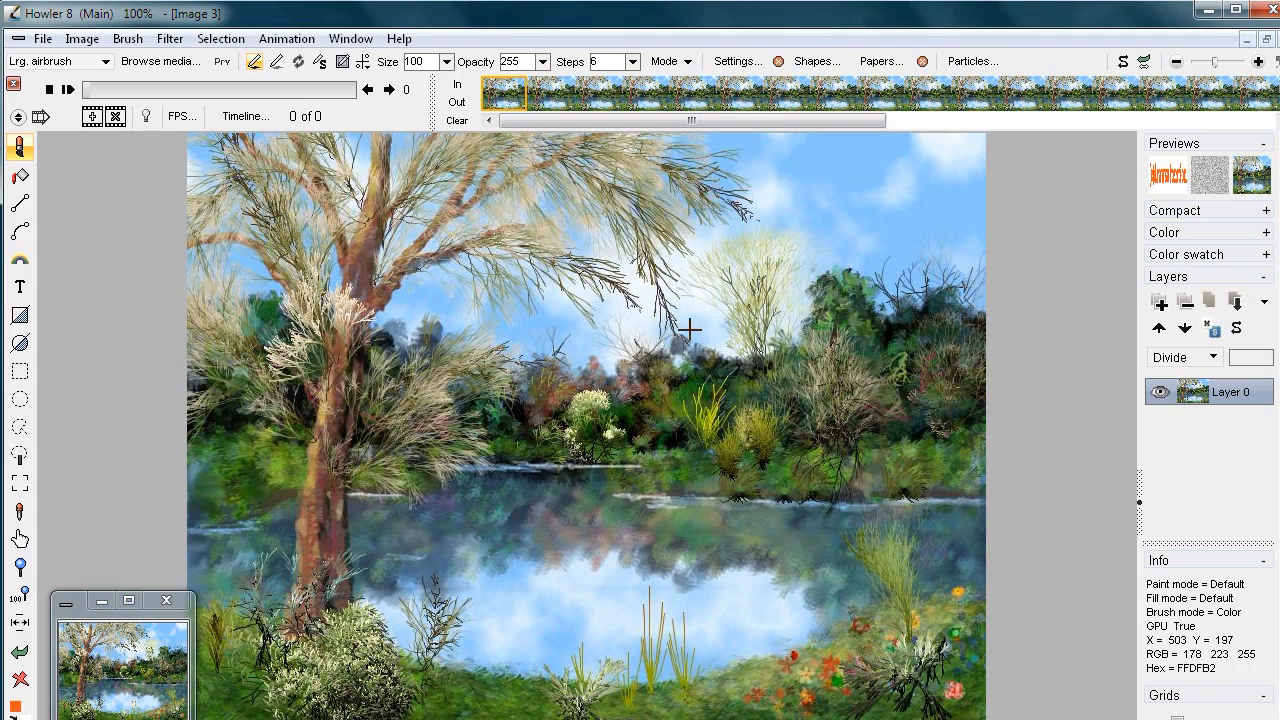
pyautogui.moveTo(690, 328)
pyautogui.mouseDown()
pyautogui.moveTo(490, 335)
pyautogui.moveTo(560, 500)
pyautogui.moveTo(757, 200)
pyautogui.moveTo(745, 518)
pyautogui.mouseUp()
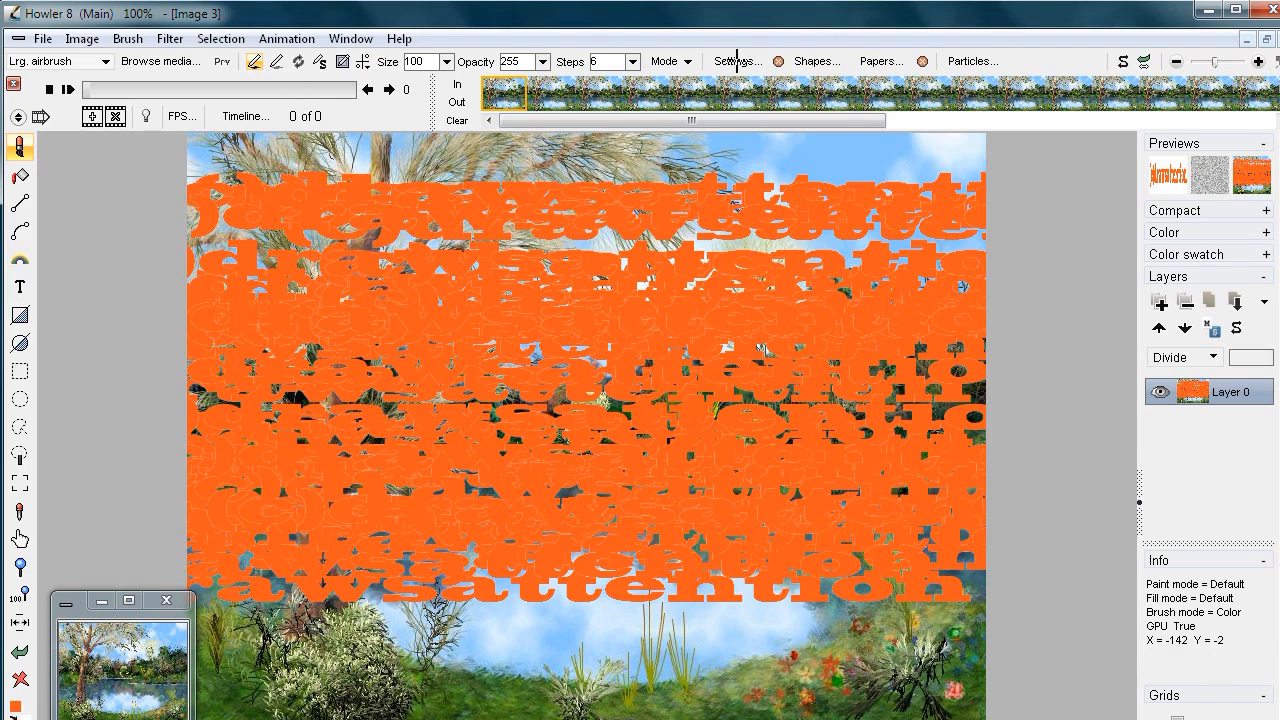
# Examine the custom and main options in the brush settings, then close them.
pyautogui.moveTo(1278, 380); pyautogui.dragTo(988, 206)
pyautogui.click(1020, 271)
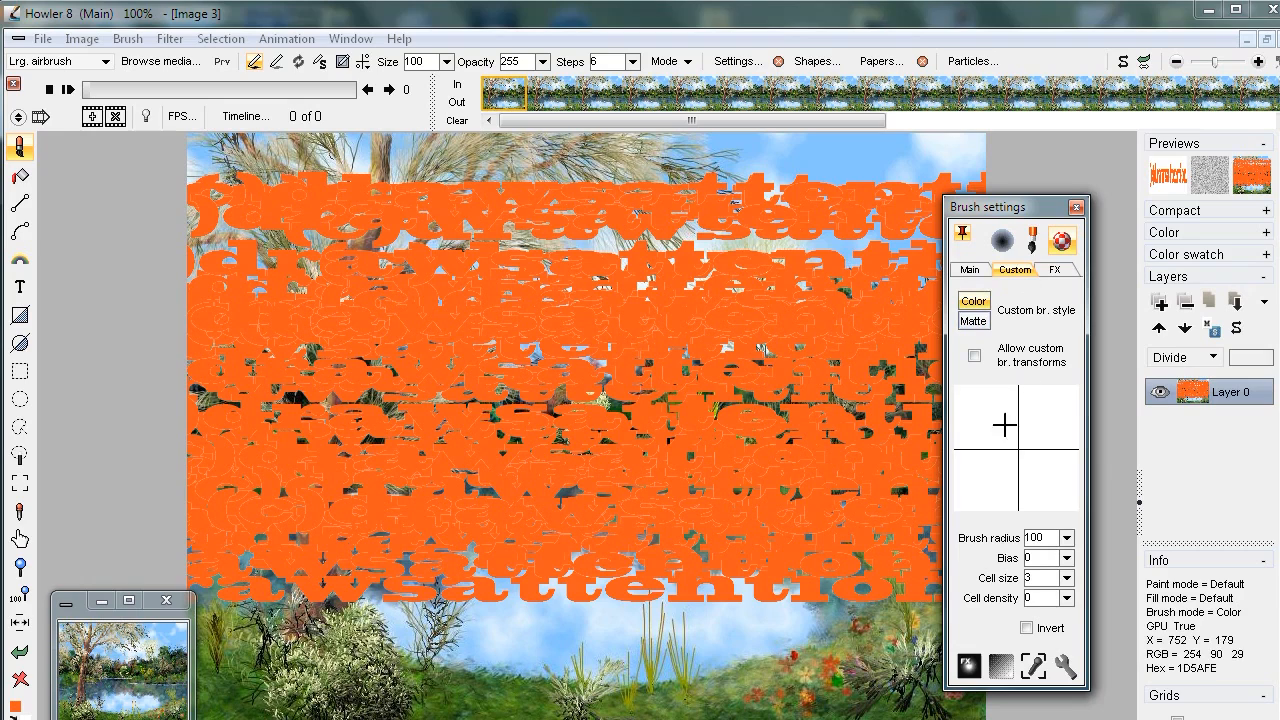
pyautogui.click(970, 269)
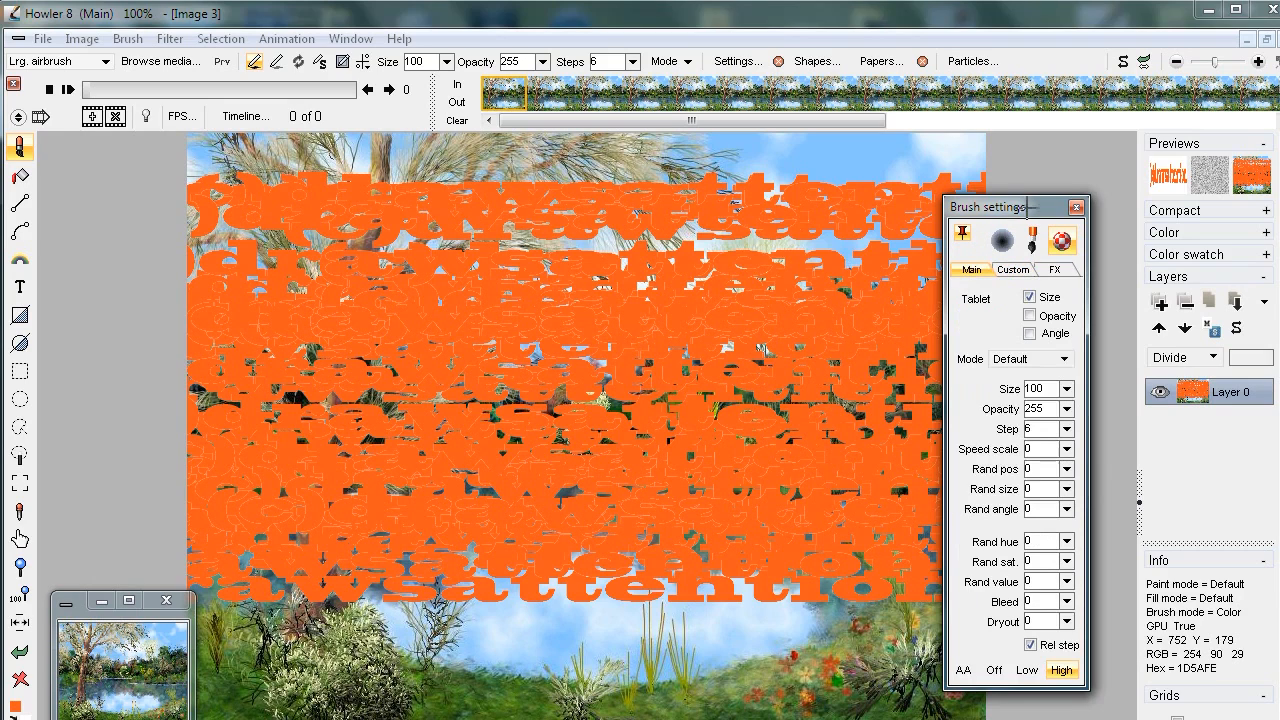
pyautogui.click(1076, 207)
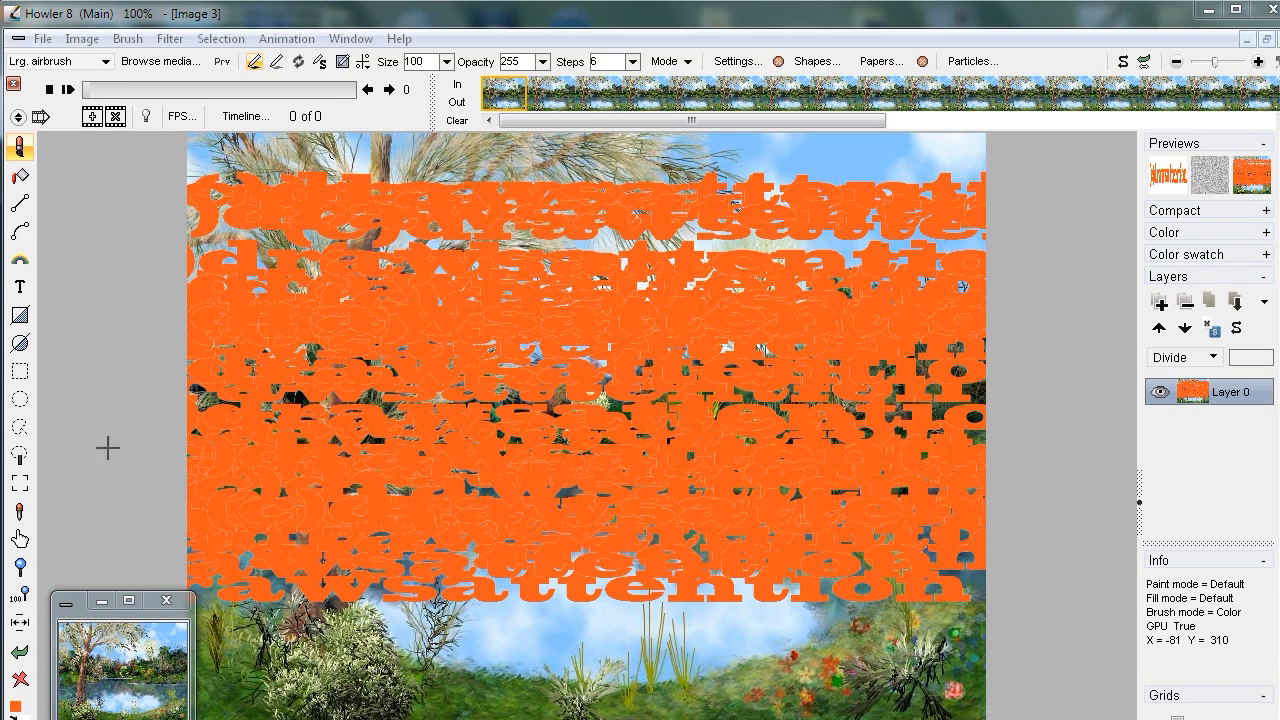
# Store a managed copy of the text brush and place its buffer window over the painting's left edge.
pyautogui.click(127, 39)
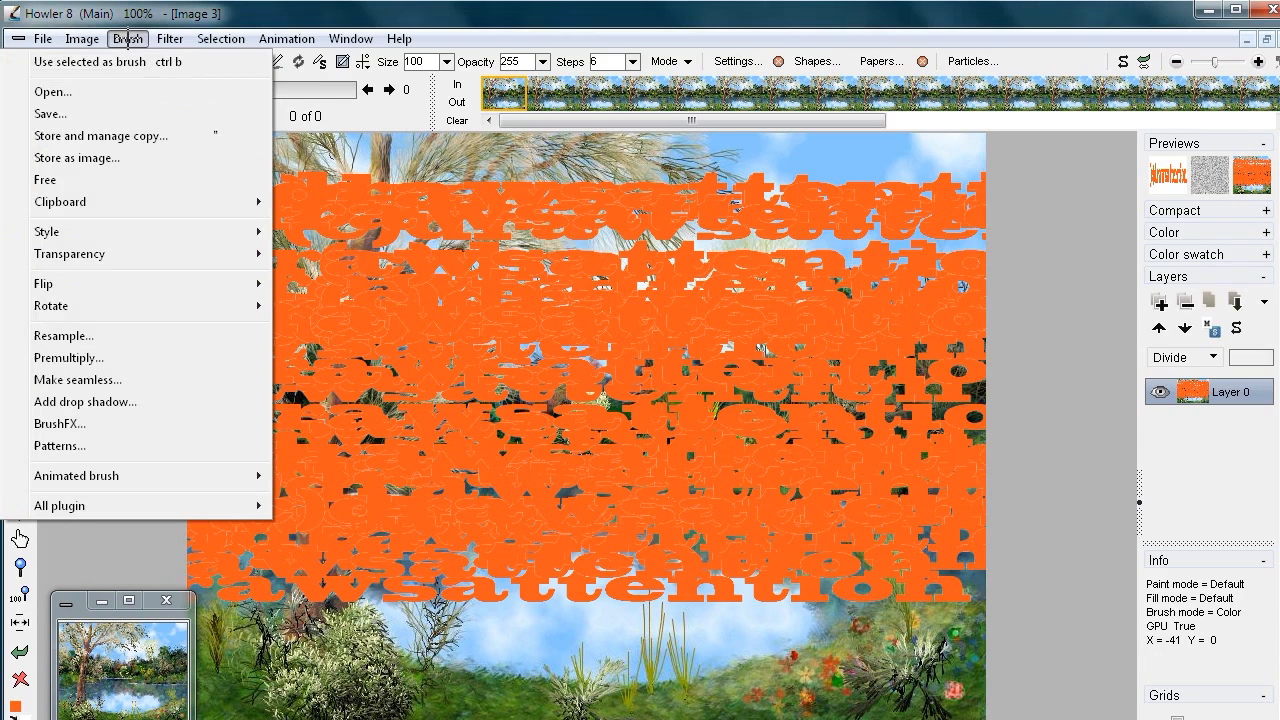
pyautogui.click(97, 135)
pyautogui.moveTo(163, 113); pyautogui.dragTo(105, 264)
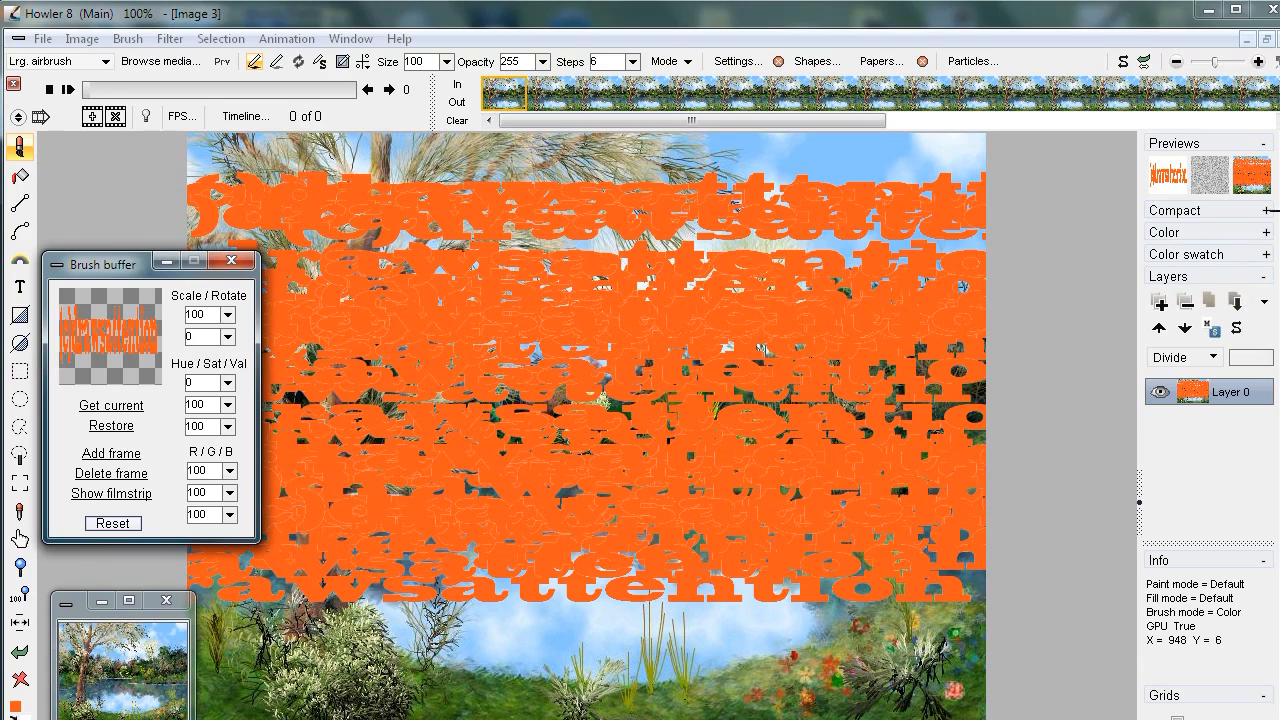
# Restore the painting from its stored copy and remake the "(c)drawsattention" text brush in black.
pyautogui.click(1262, 231)
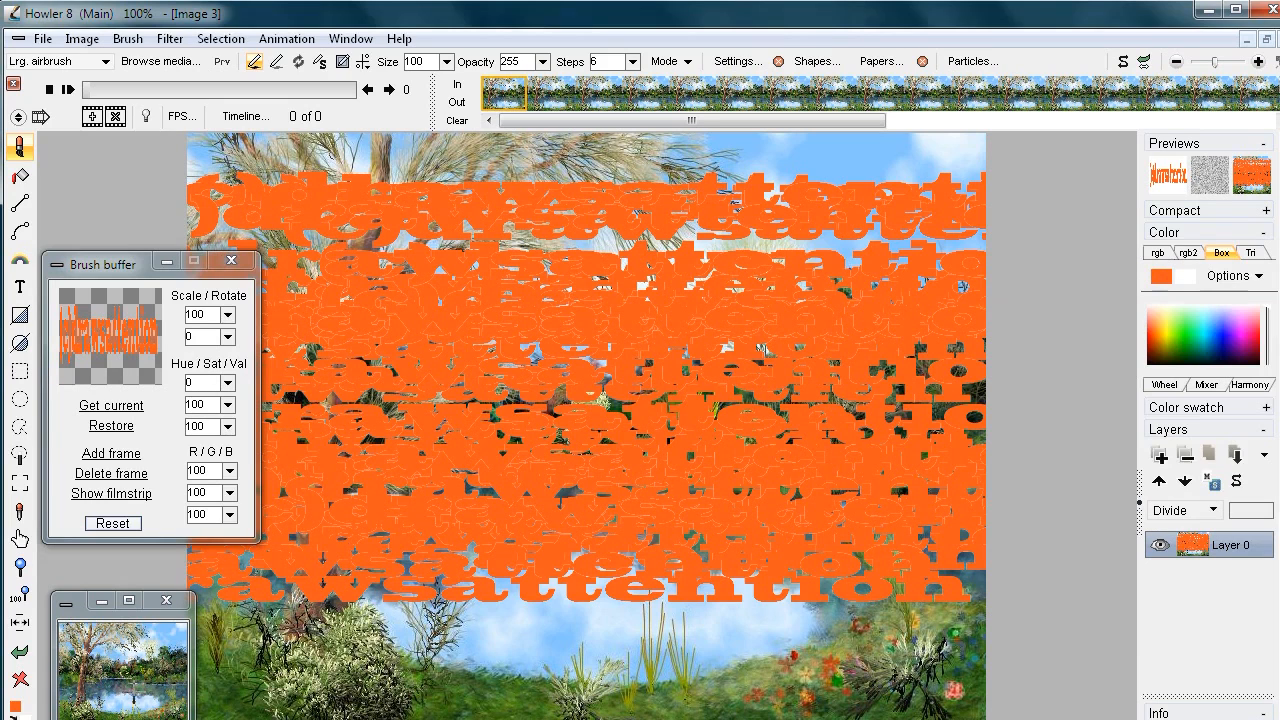
pyautogui.click(116, 657)
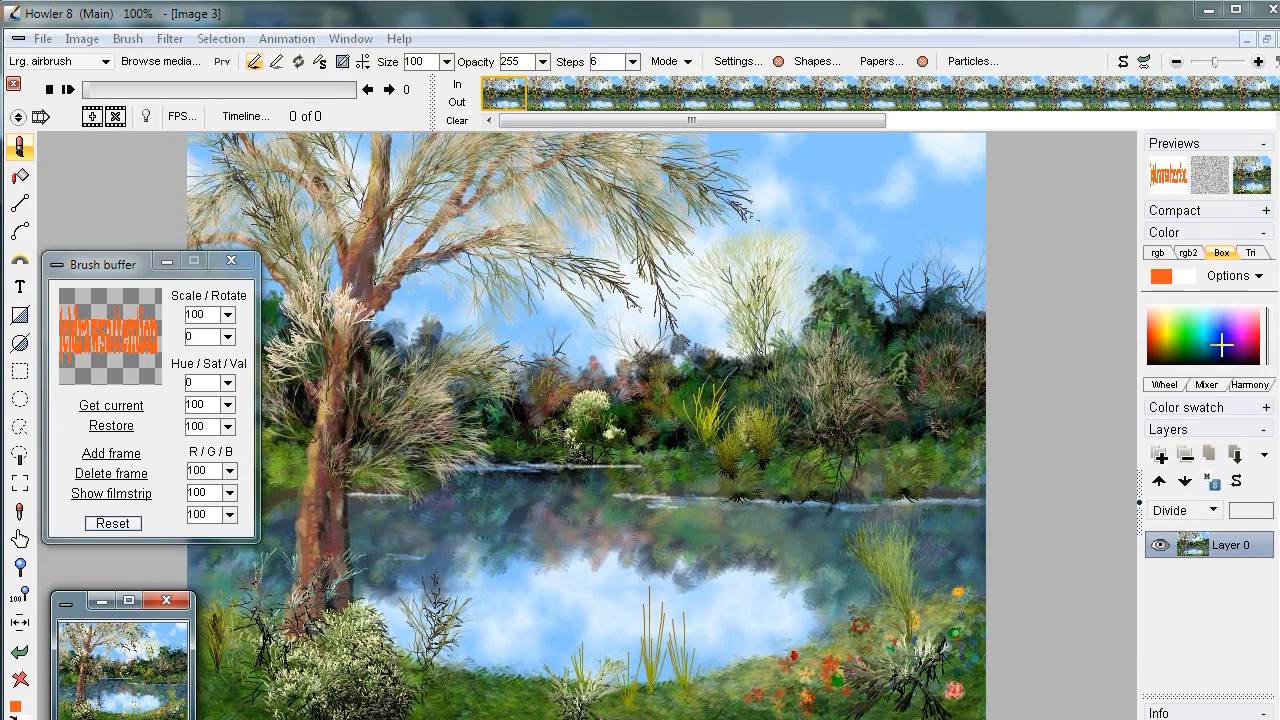
pyautogui.click(1192, 364)
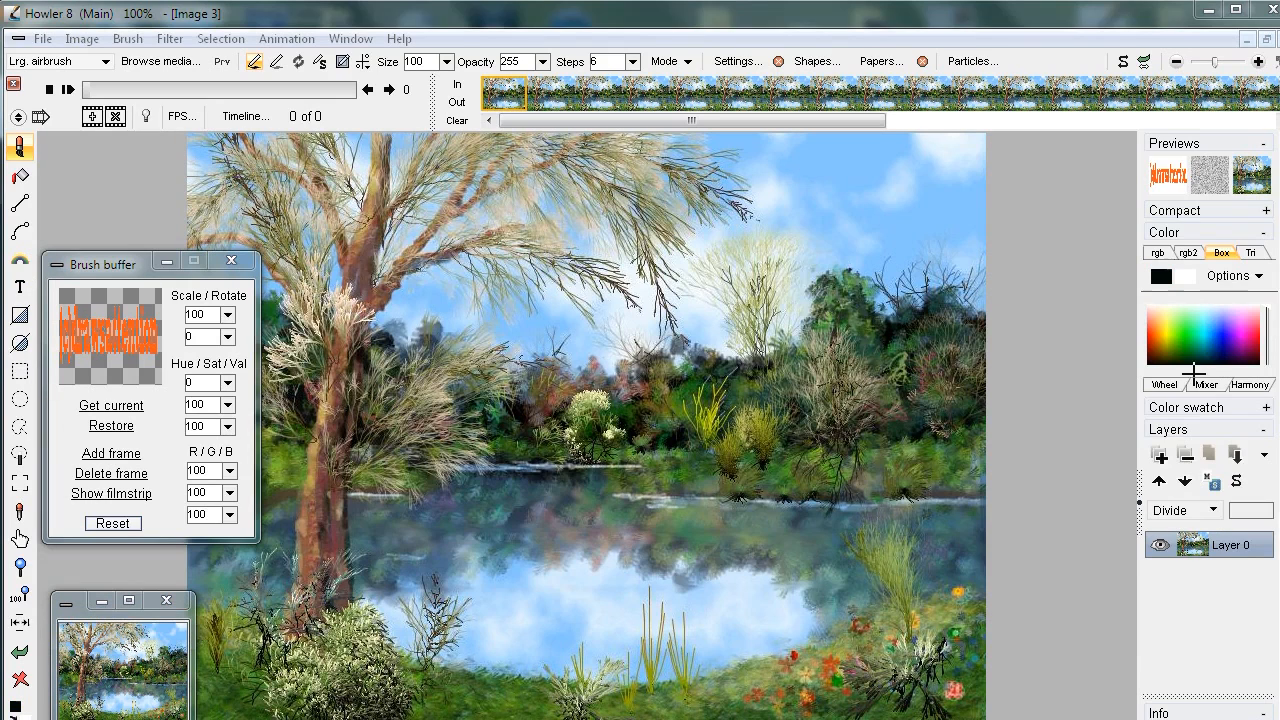
pyautogui.click(18, 286)
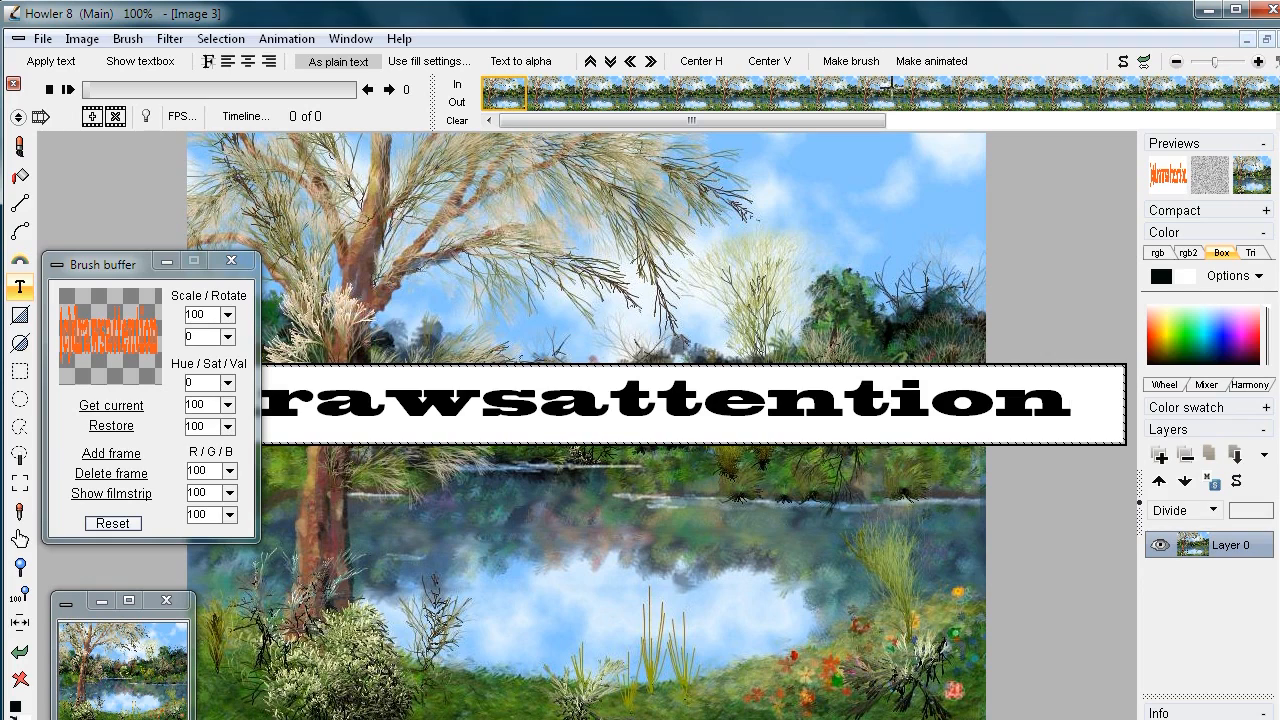
pyautogui.click(838, 61)
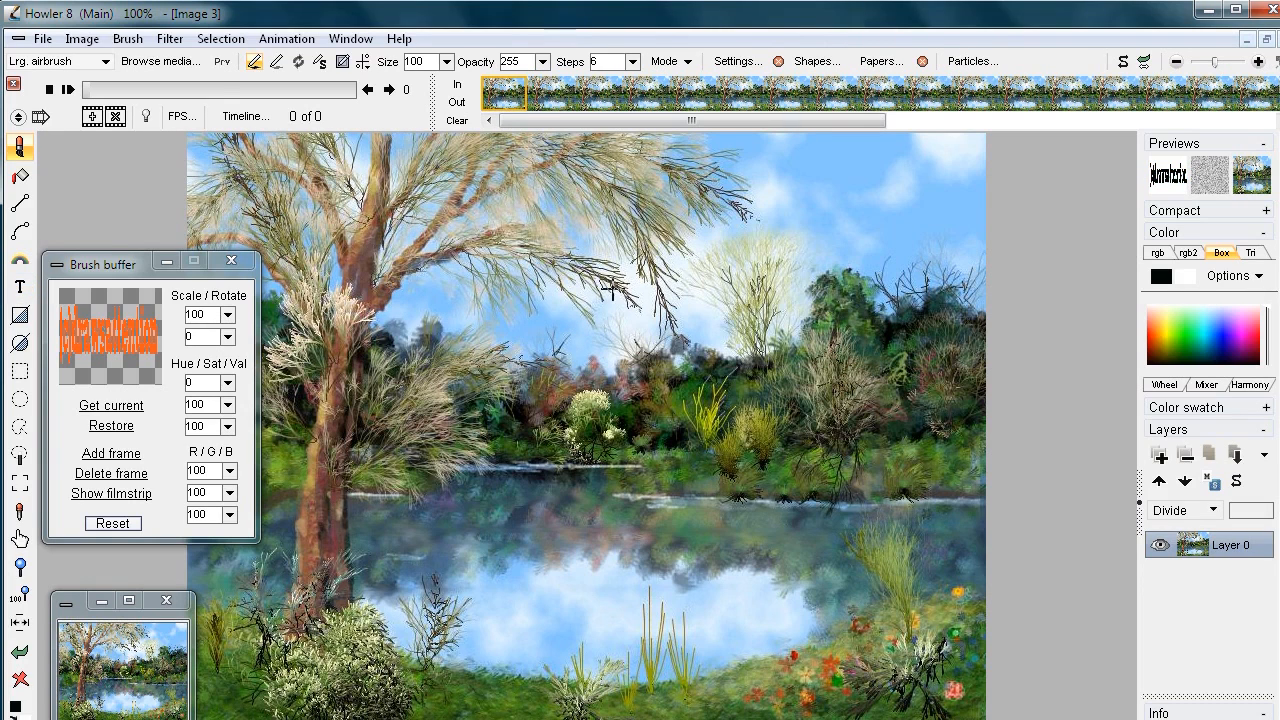
# Enable the brush preview, store a managed copy of the black text brush, and place its buffer window over the painting's right edge.
pyautogui.click(219, 61)
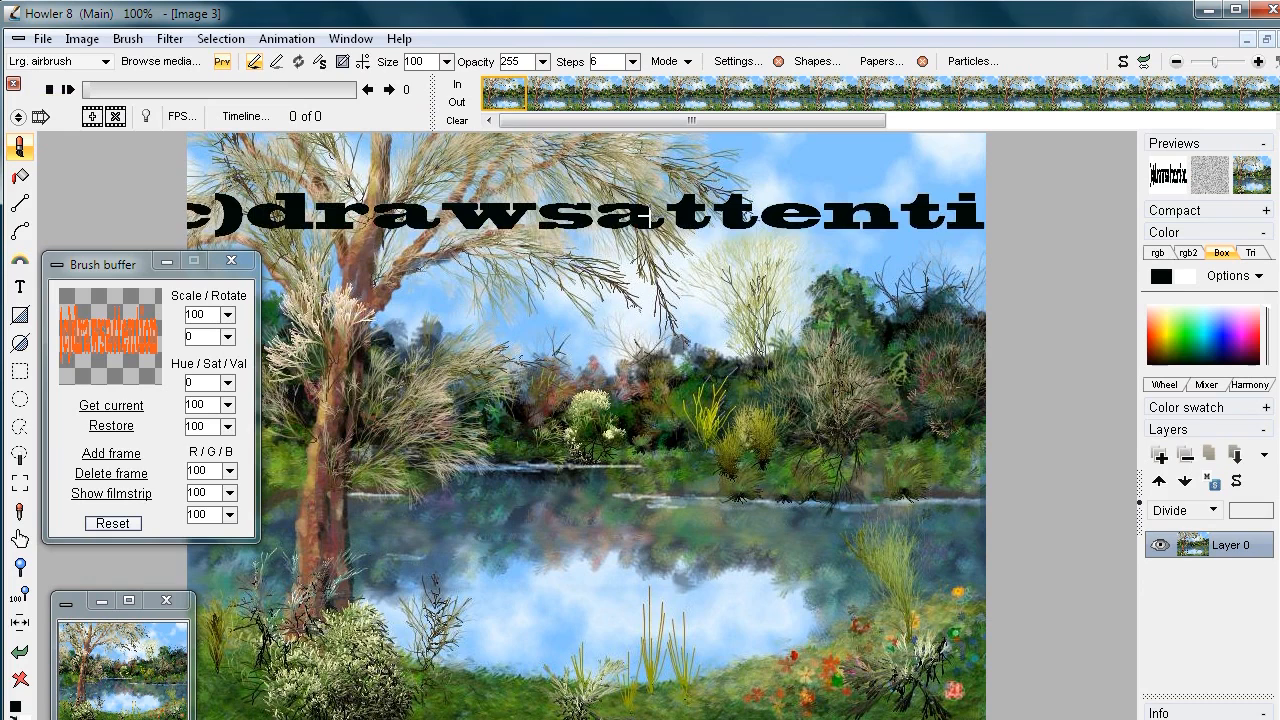
pyautogui.click(126, 39)
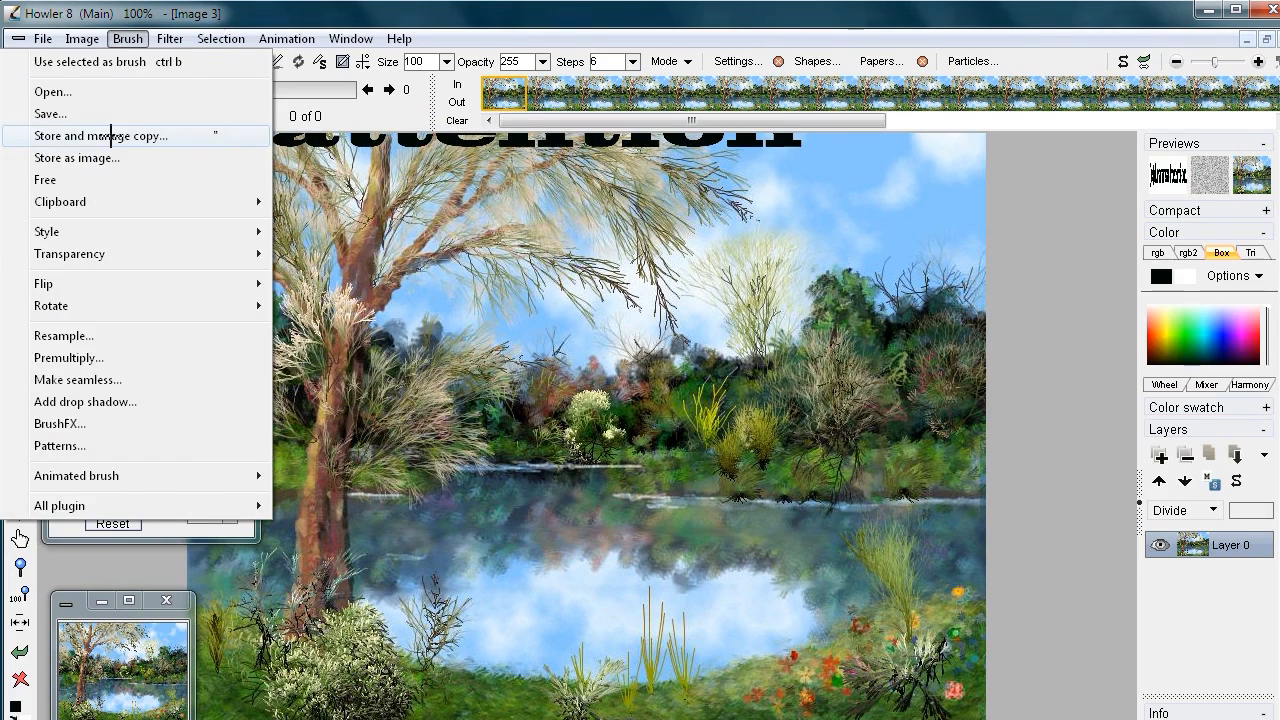
pyautogui.click(110, 135)
pyautogui.moveTo(168, 138); pyautogui.dragTo(954, 317)
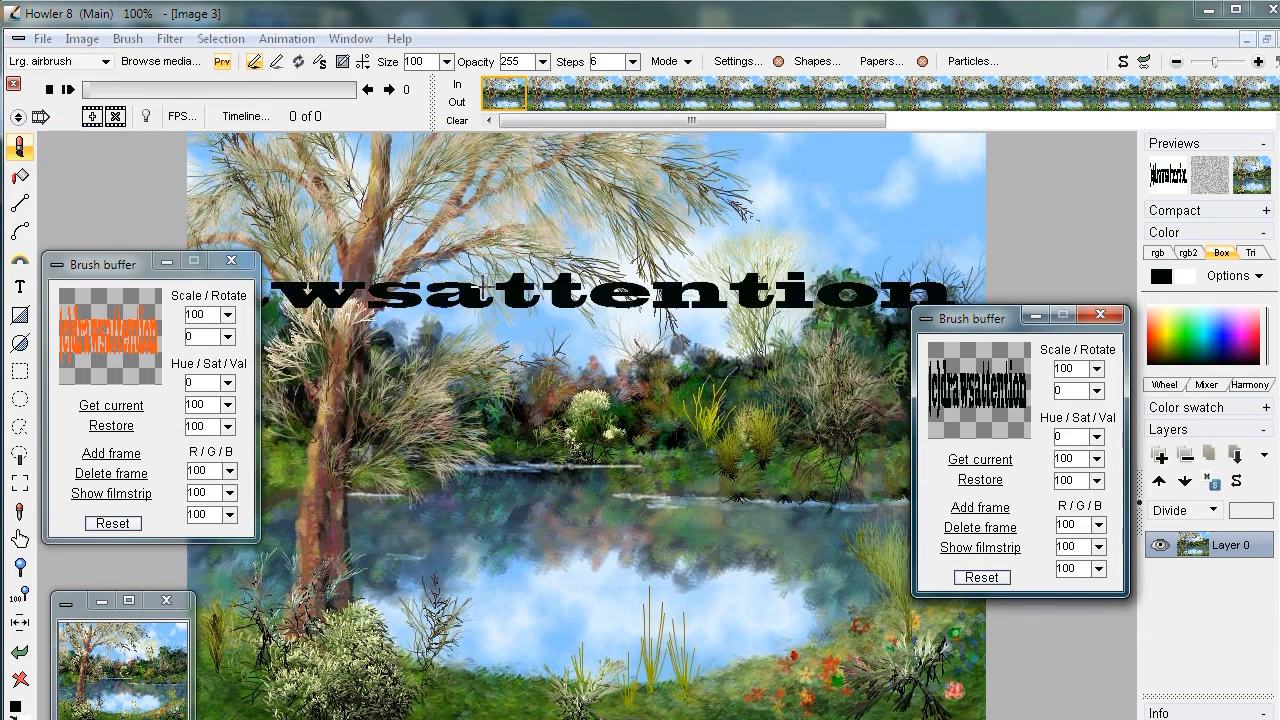
# Set the black text brush's scale to 49 and its rotation to -24 in its brush buffer.
pyautogui.click(1095, 368)
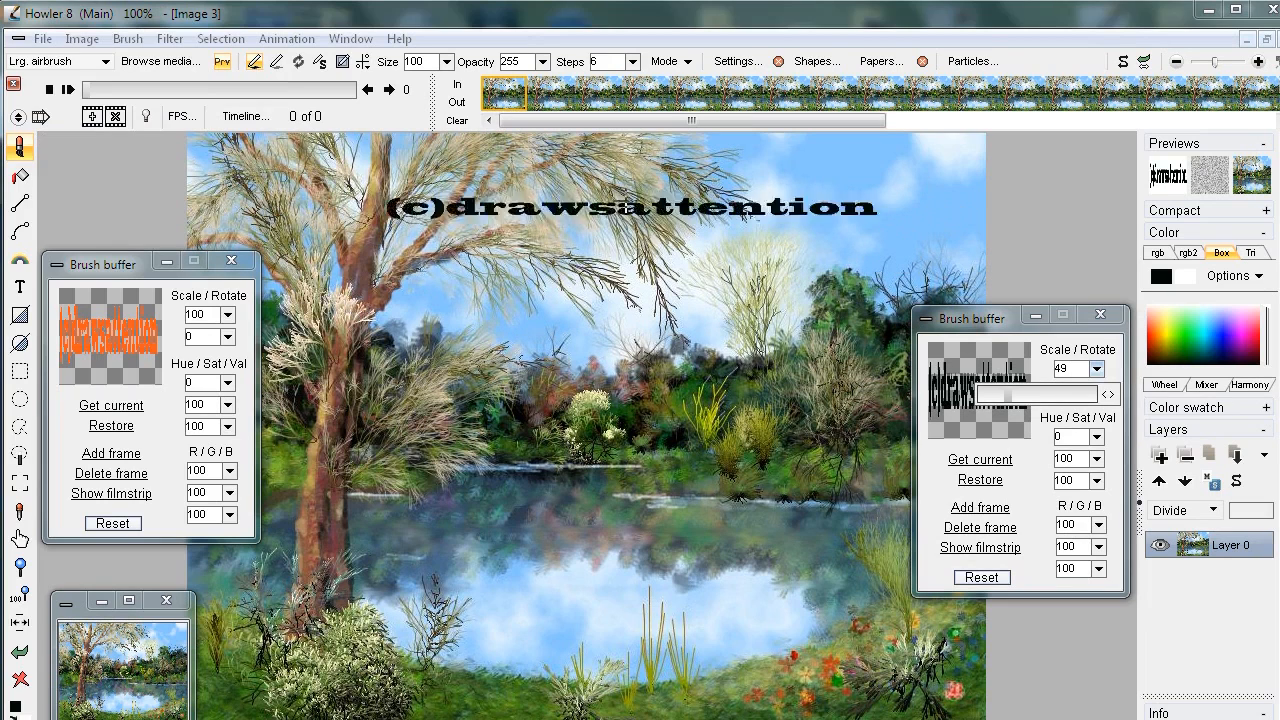
pyautogui.click(1073, 341)
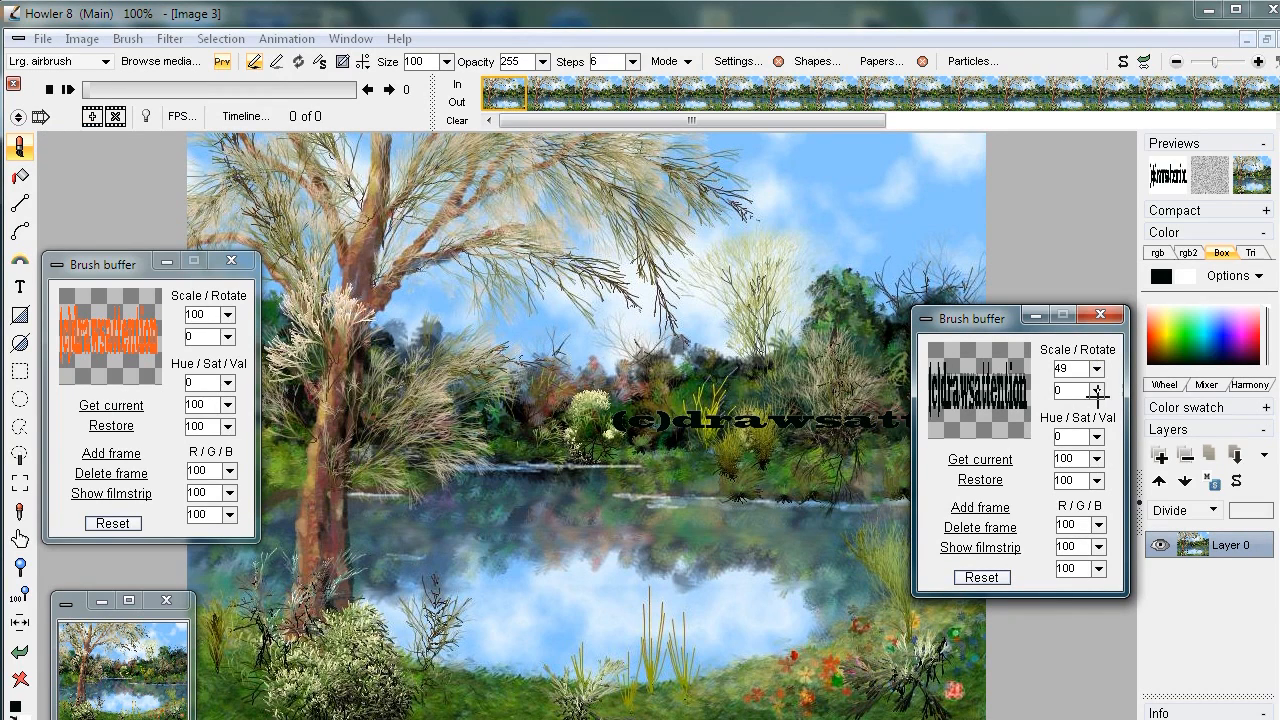
pyautogui.click(1096, 391)
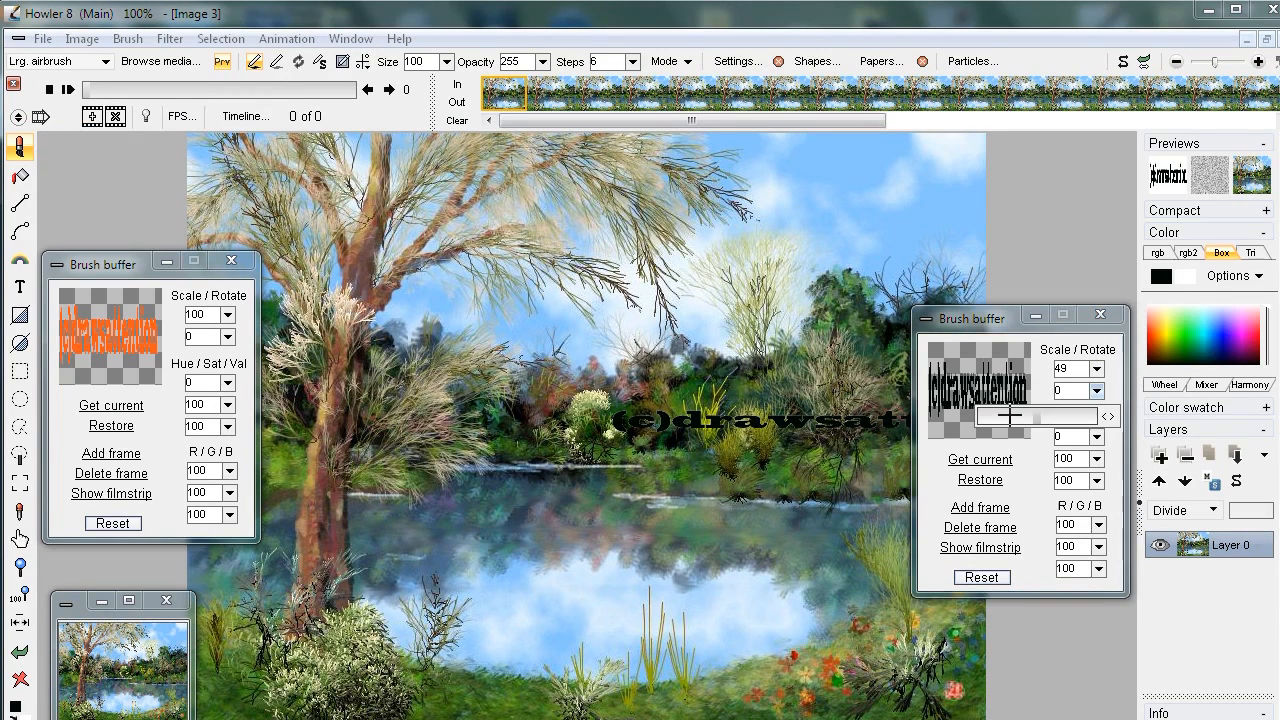
pyautogui.moveTo(1033, 415); pyautogui.dragTo(1030, 416)
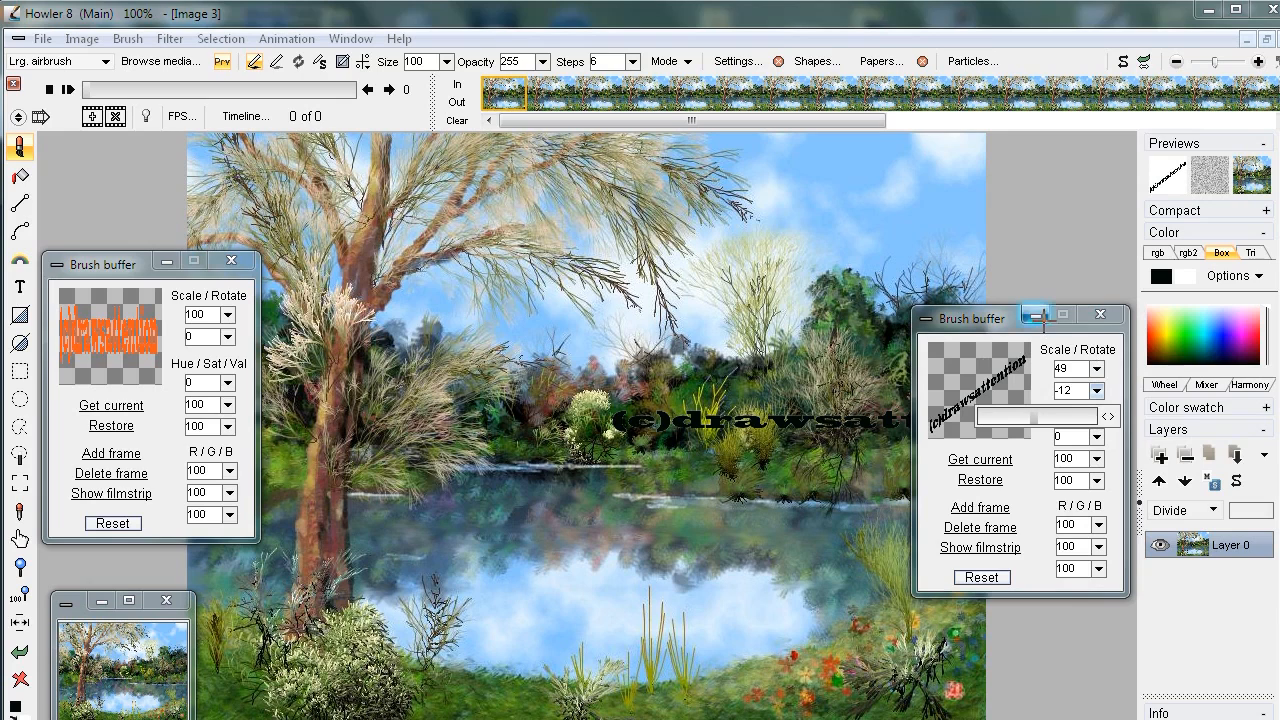
pyautogui.click(971, 317)
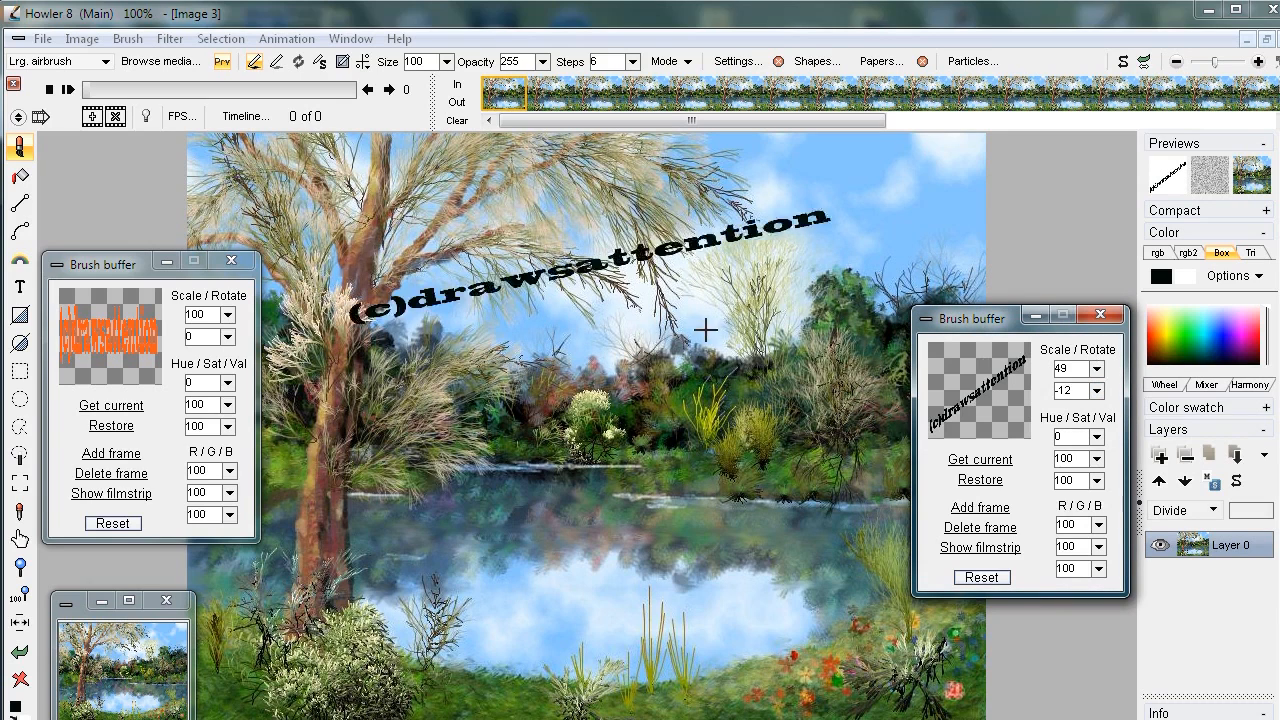
pyautogui.click(1097, 390)
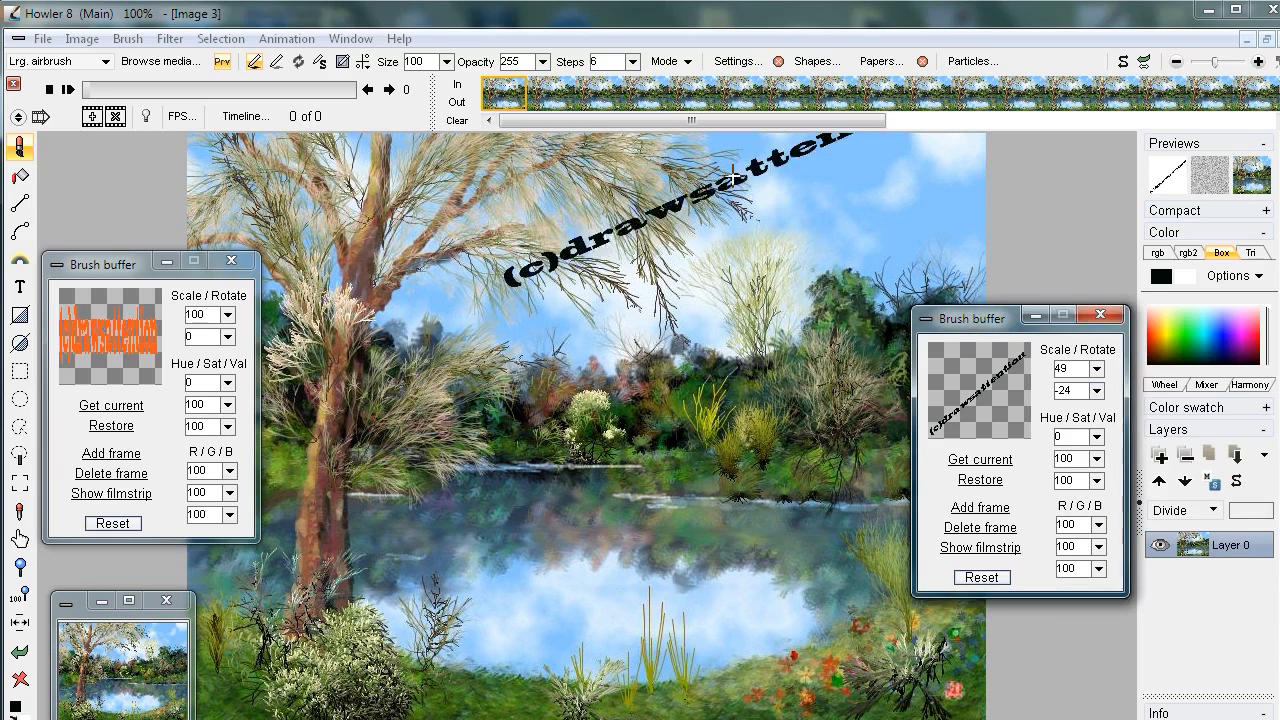
# Stamp trial copies of the slanted "(c)drawsattention" text across the sky, lake and banks of the painting.
pyautogui.click(745, 232)
pyautogui.click(392, 246)
pyautogui.click(417, 512)
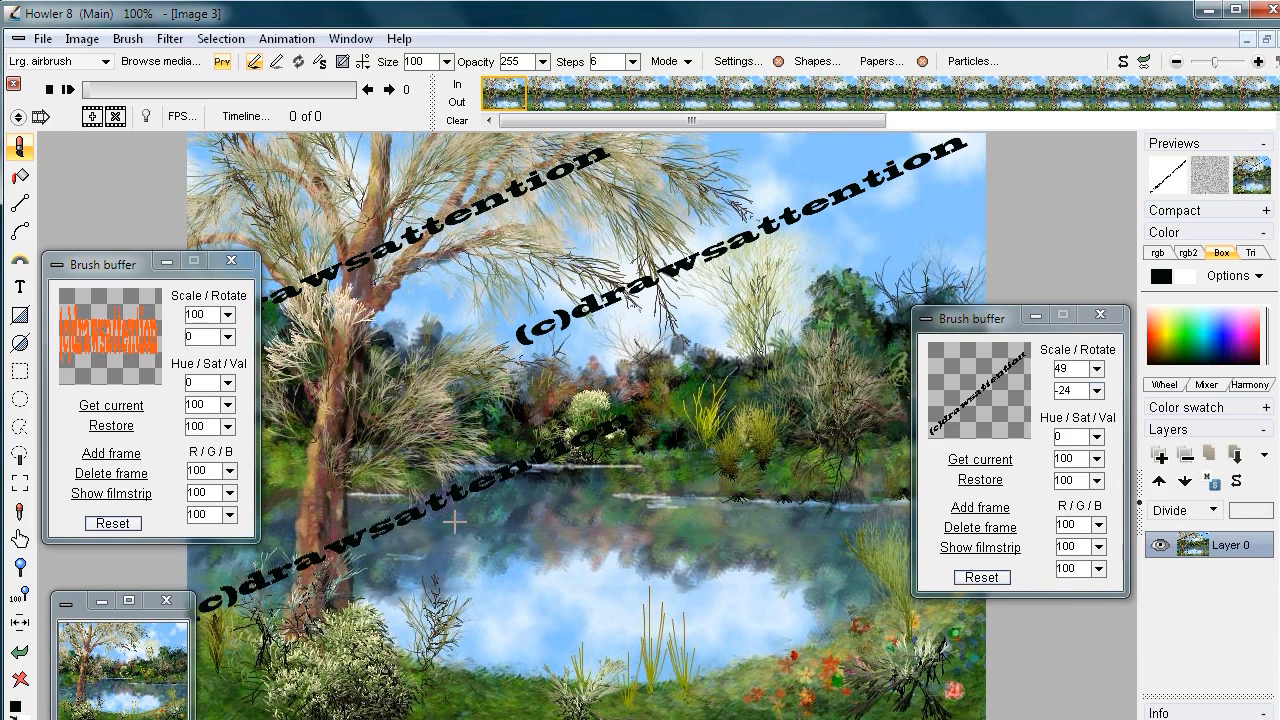
pyautogui.click(695, 655)
pyautogui.click(905, 280)
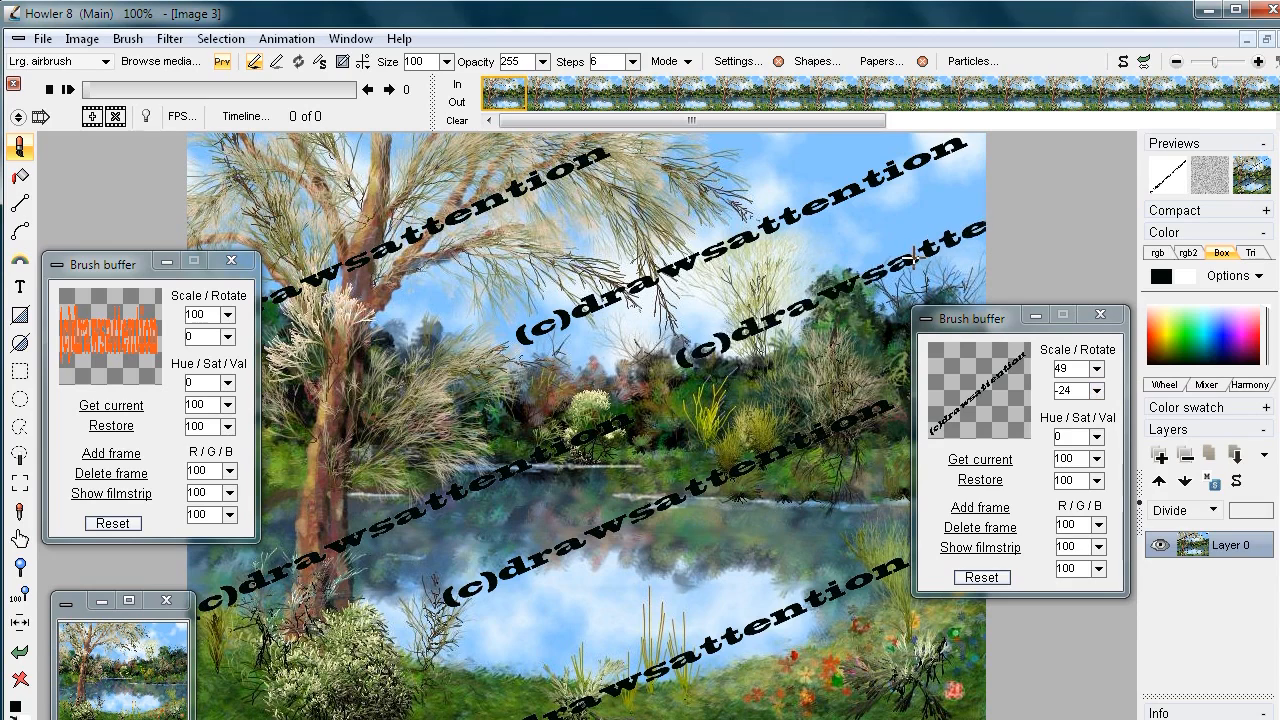
pyautogui.click(970, 648)
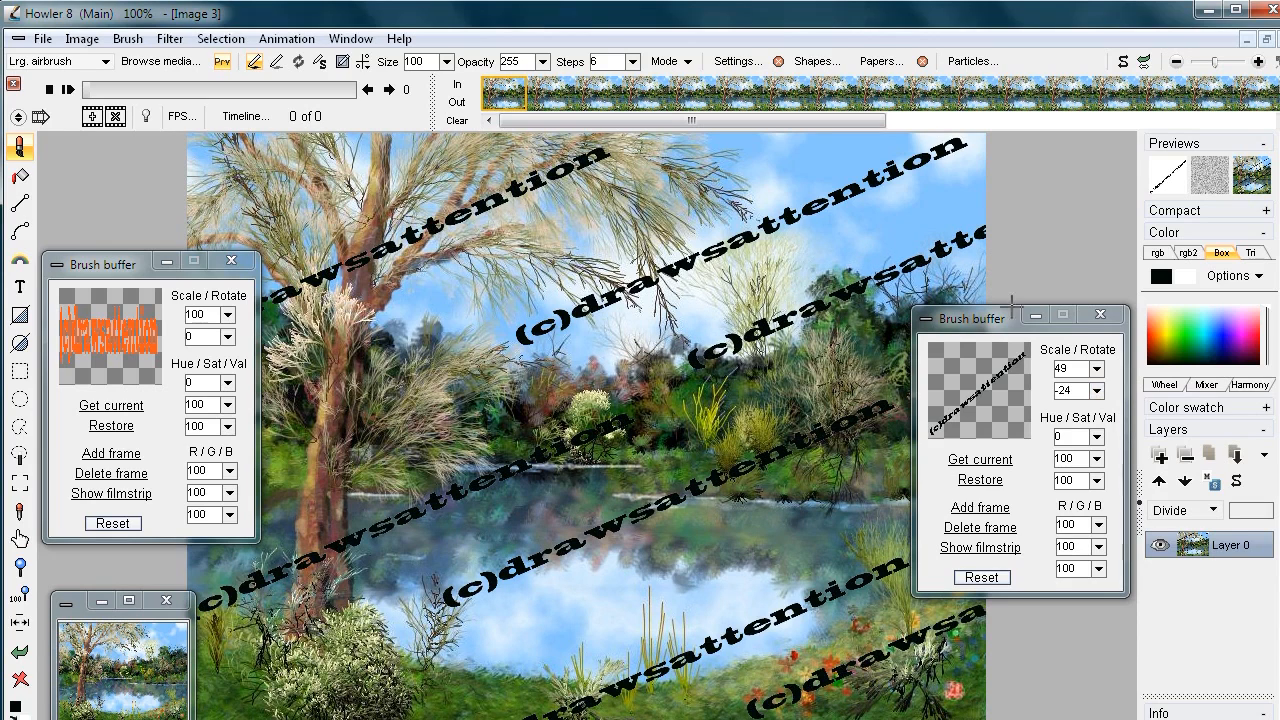
# Store a managed copy of the slanted text brush over the painting's lower right and clear away the older brush buffers.
pyautogui.moveTo(972, 310)
pyautogui.mouseDown()
pyautogui.moveTo(1235, 615)
pyautogui.moveTo(1255, 618)
pyautogui.moveTo(1279, 595)
pyautogui.mouseUp()
pyautogui.click(400, 273)
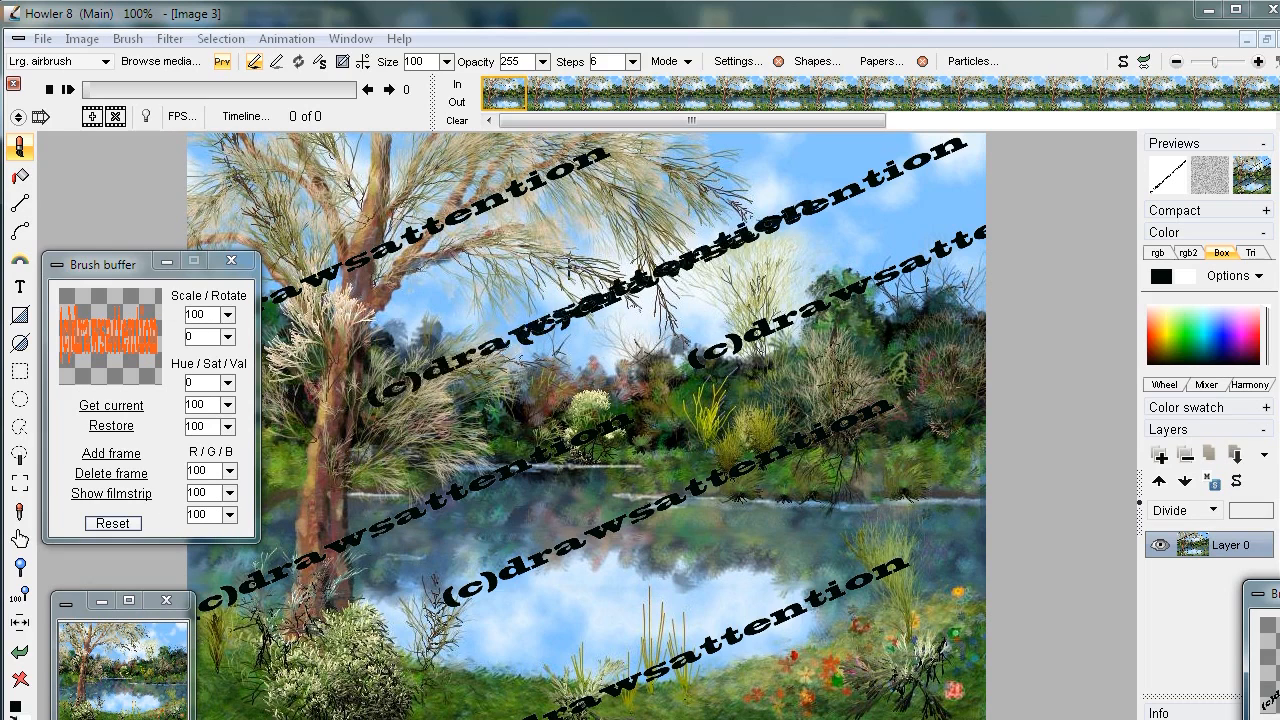
pyautogui.click(128, 38)
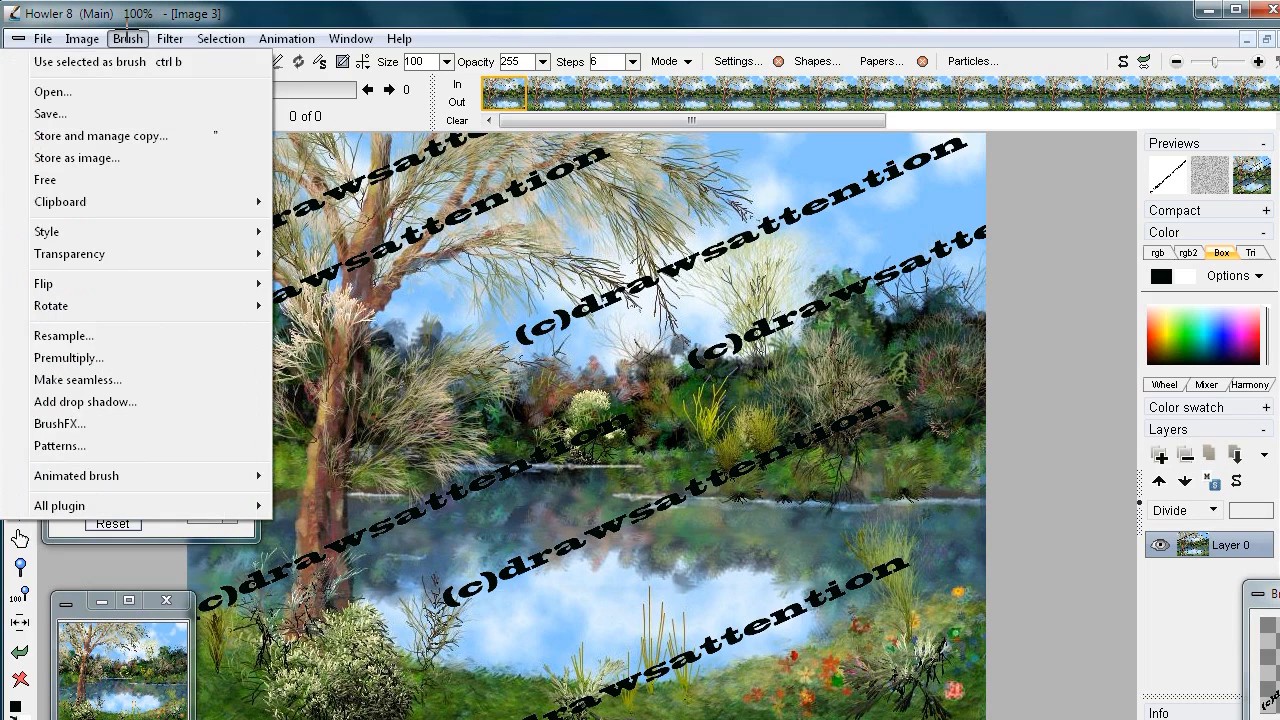
pyautogui.click(83, 135)
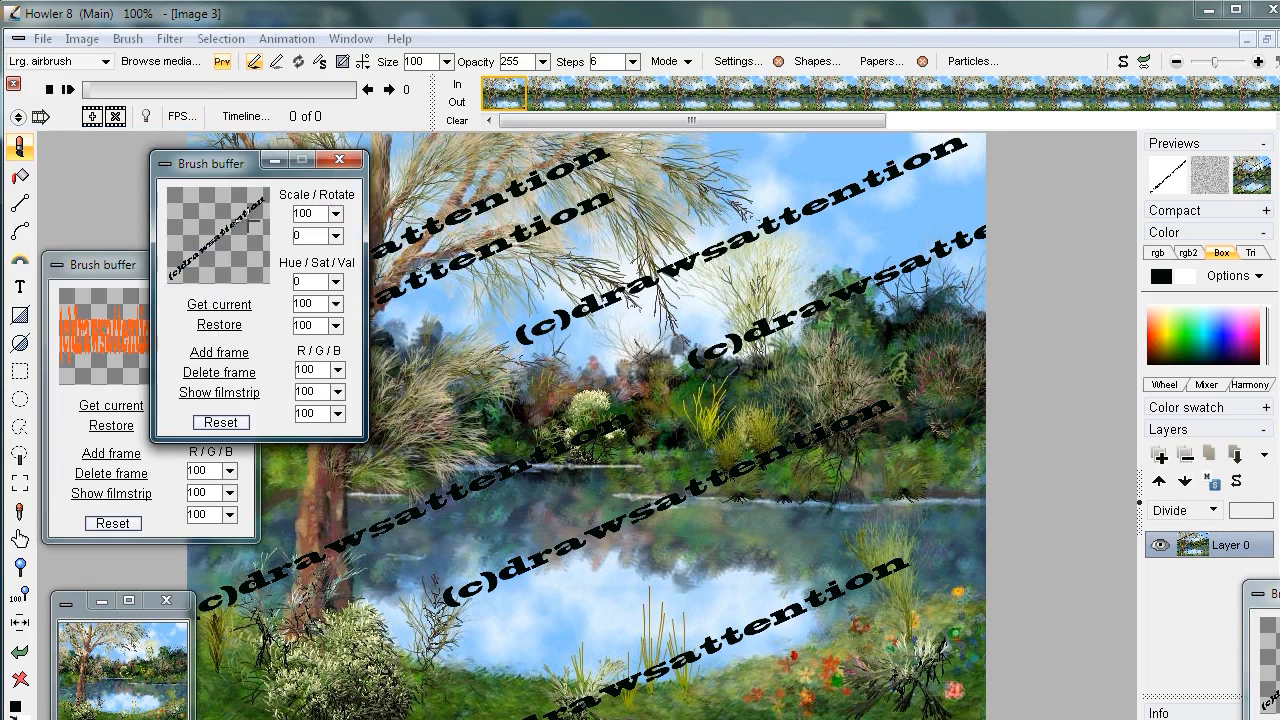
pyautogui.moveTo(208, 170)
pyautogui.mouseDown()
pyautogui.moveTo(478, 148)
pyautogui.moveTo(919, 421)
pyautogui.moveTo(962, 423)
pyautogui.mouseUp()
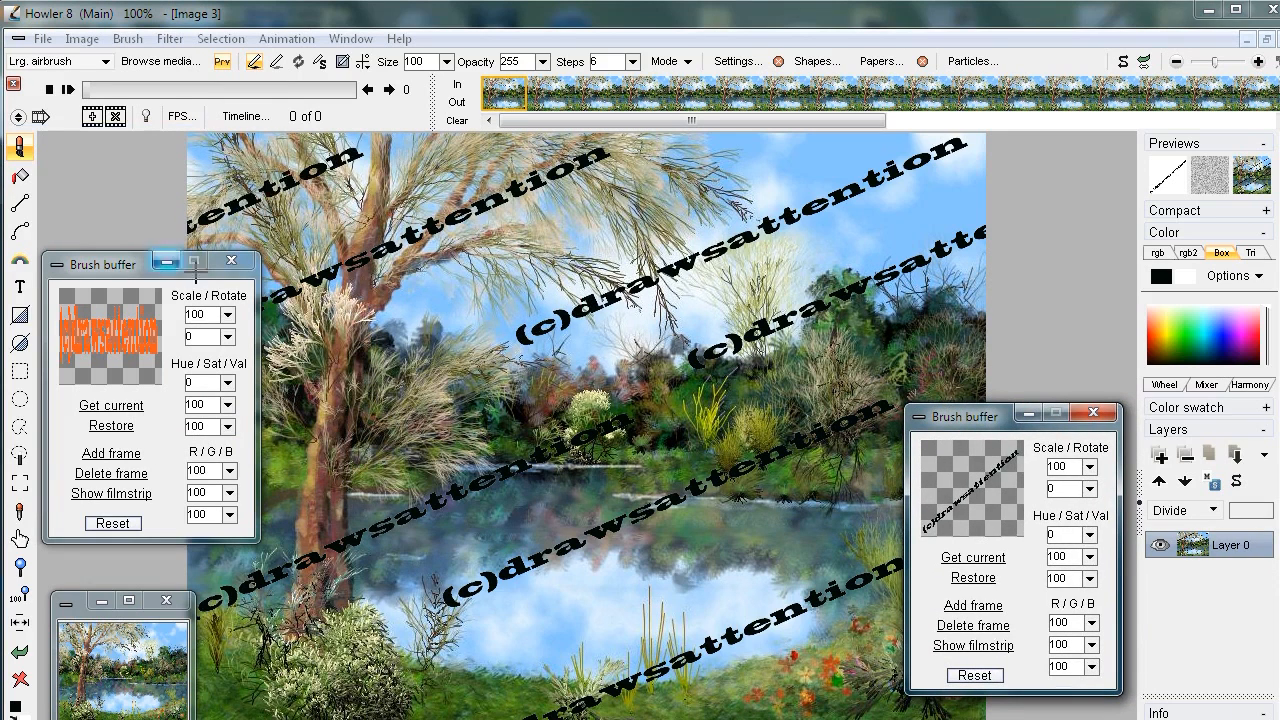
pyautogui.click(231, 261)
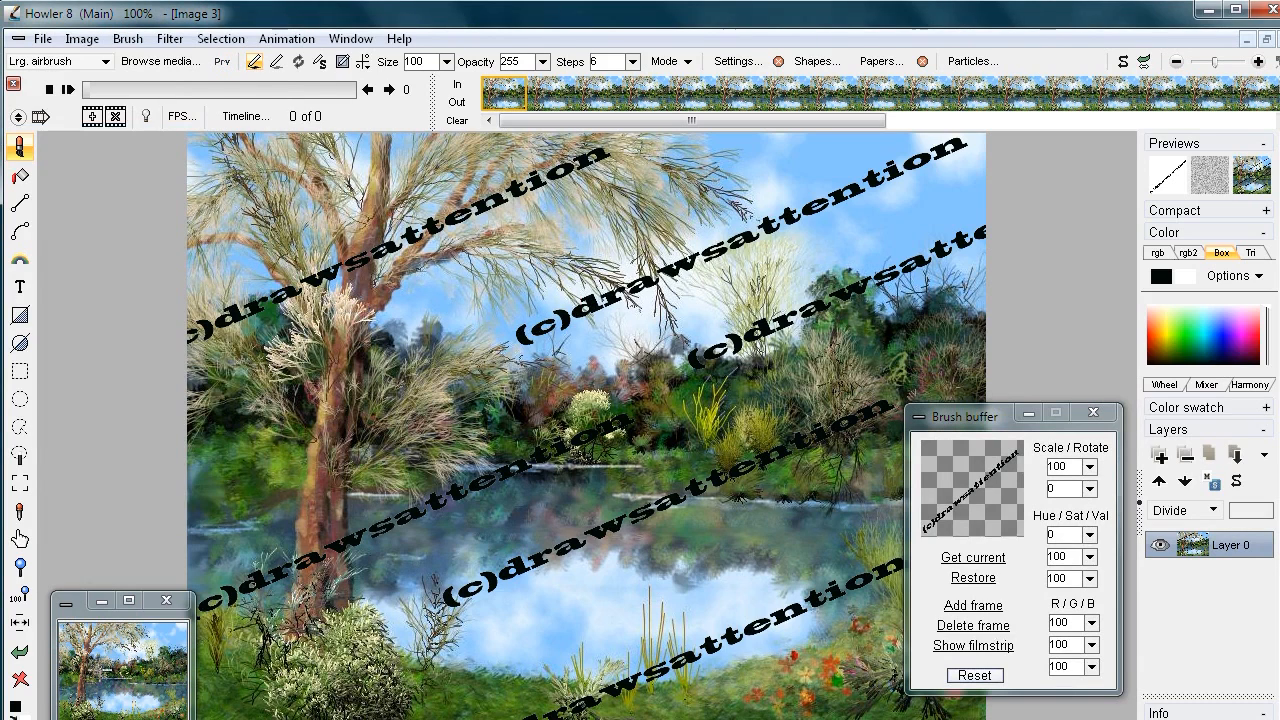
# Restore the painting from its stored copy and reload the slanted text brush with its preview on.
pyautogui.click(112, 672)
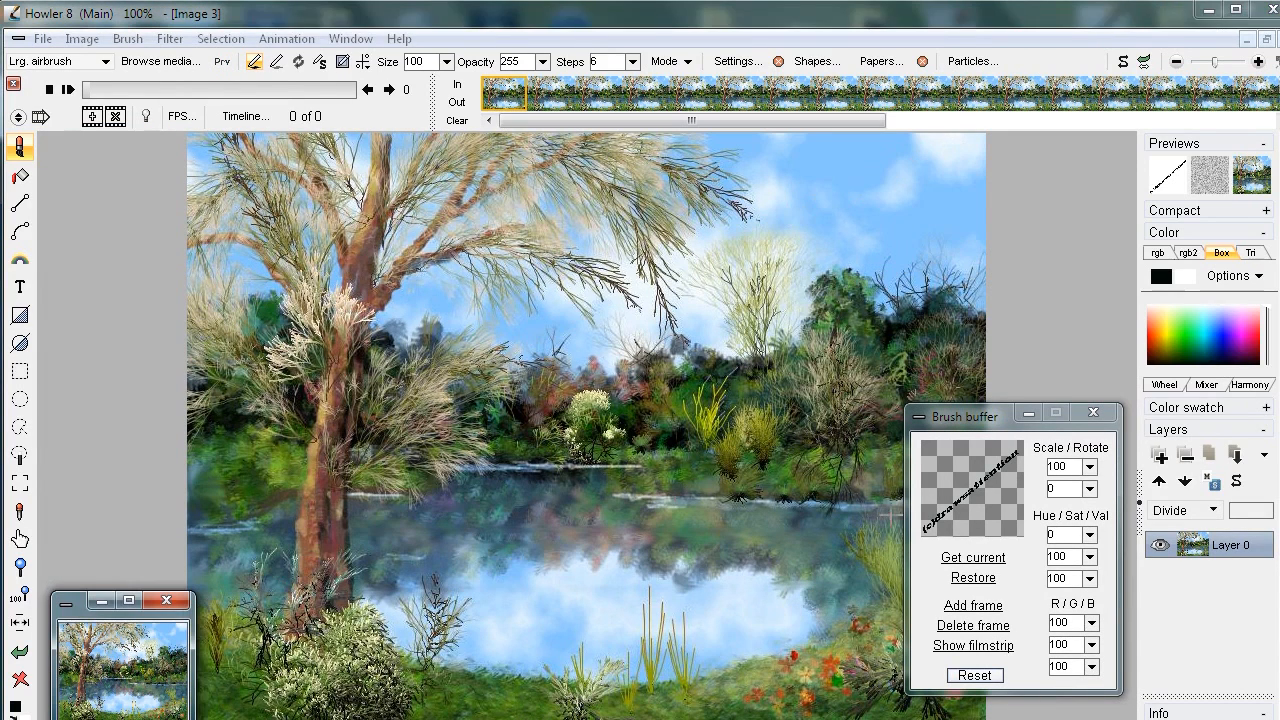
pyautogui.click(980, 475)
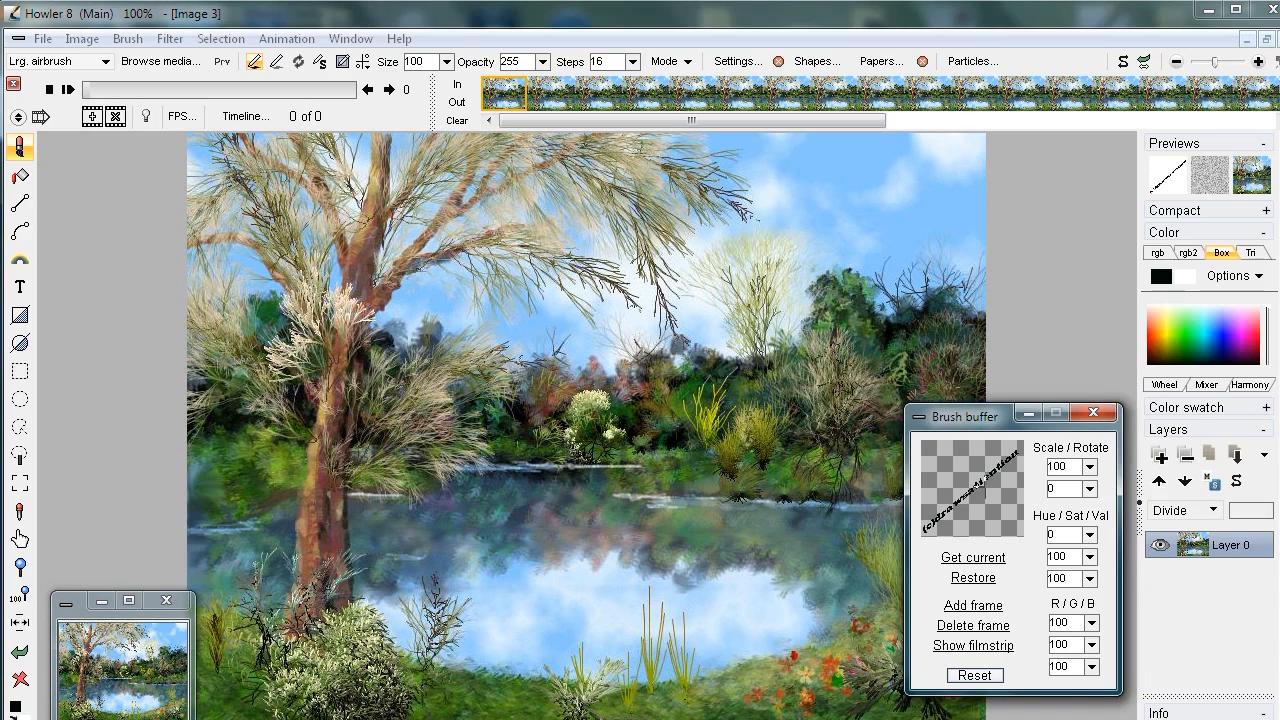
pyautogui.click(222, 61)
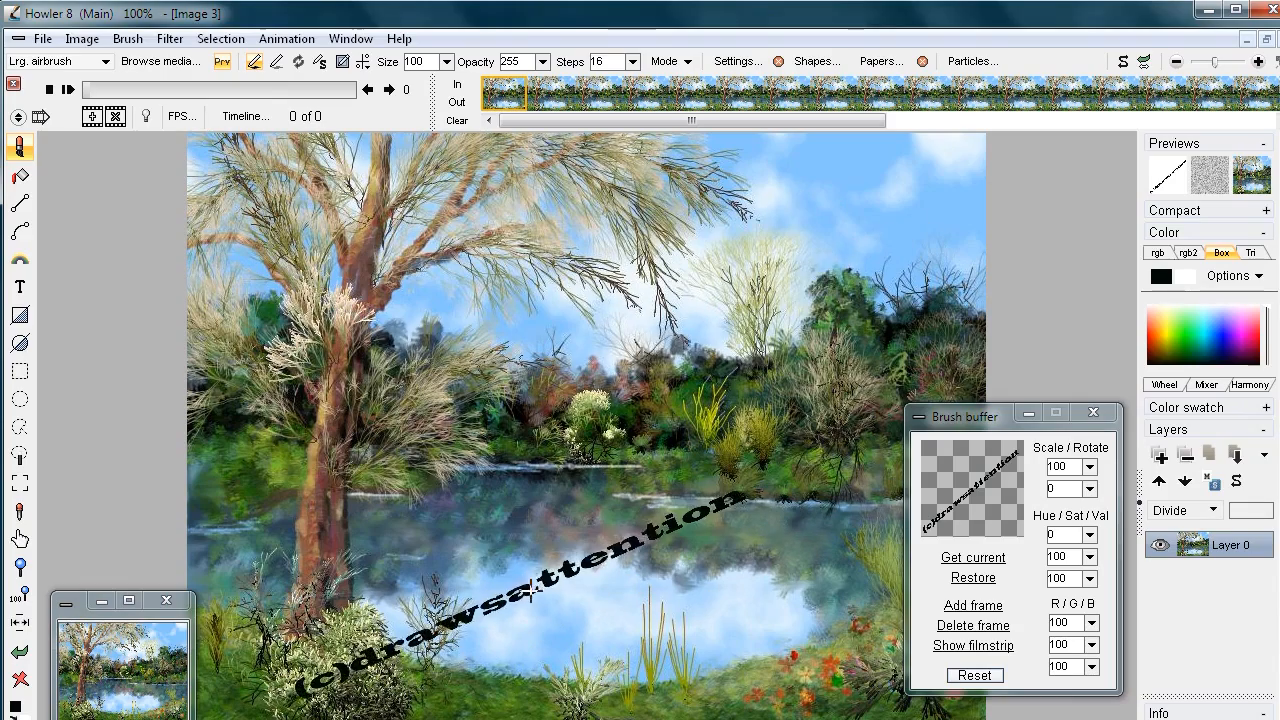
# Try a stamp of the slanted text at opacity 255 over the lake and undo it.
pyautogui.scroll(6, 450, 597)
pyautogui.moveTo(516, 608); pyautogui.dragTo(638, 276)
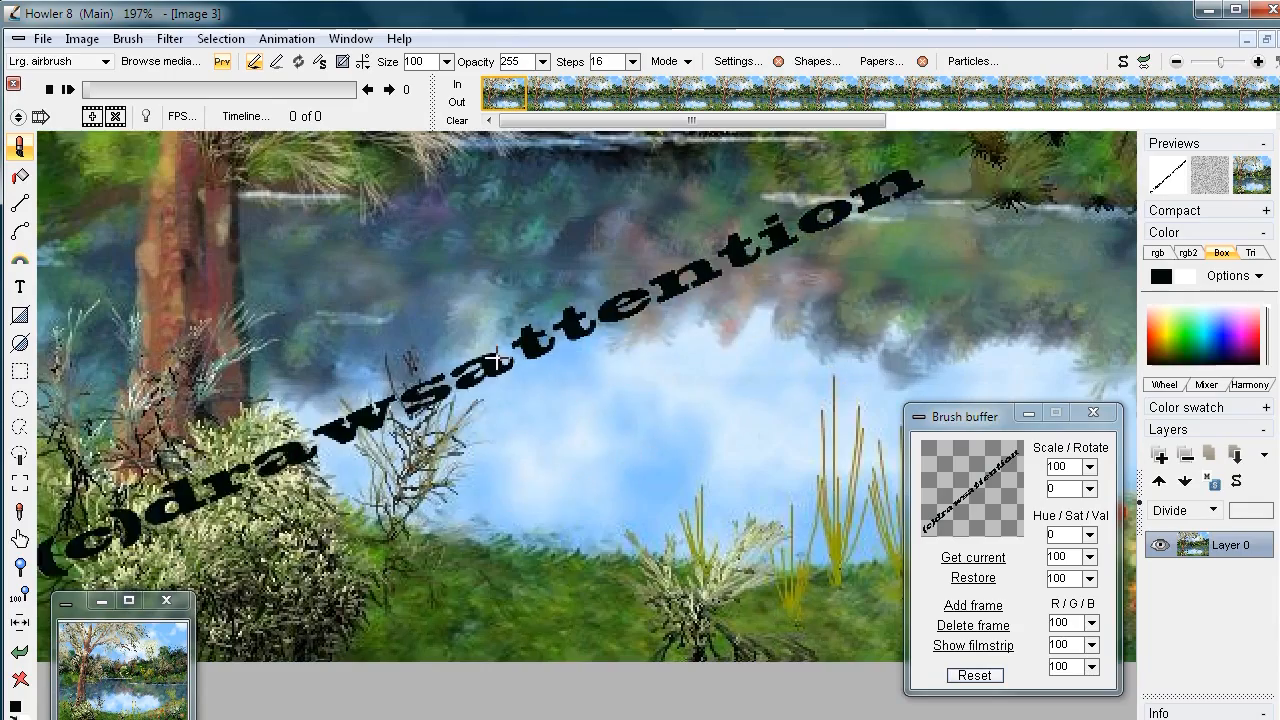
pyautogui.scroll(1, 493, 362)
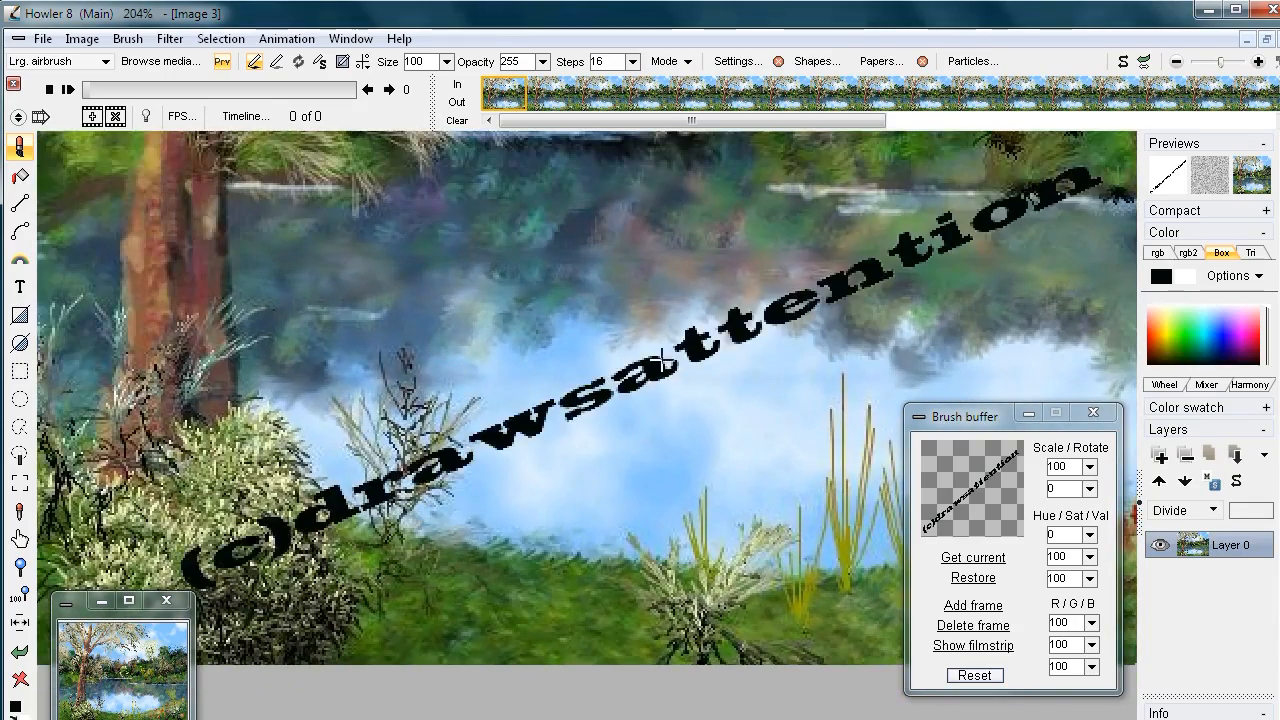
pyautogui.scroll(3, 677, 393)
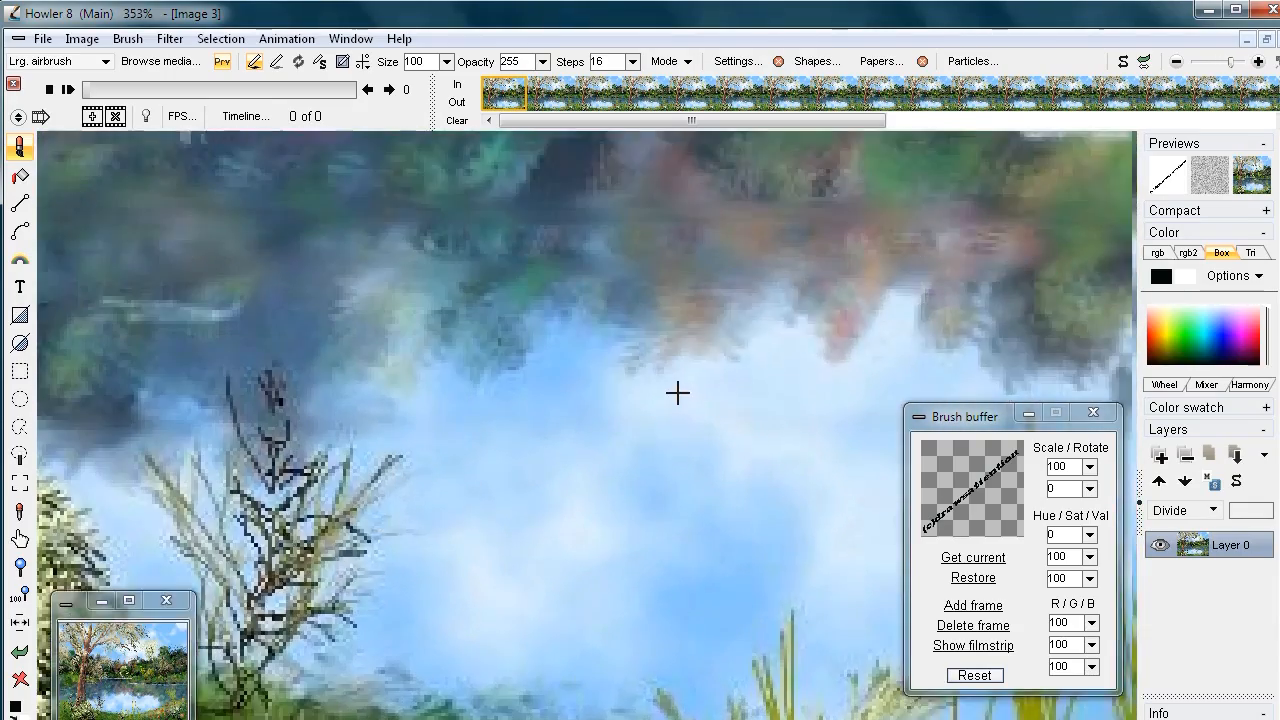
pyautogui.scroll(-3, 677, 393)
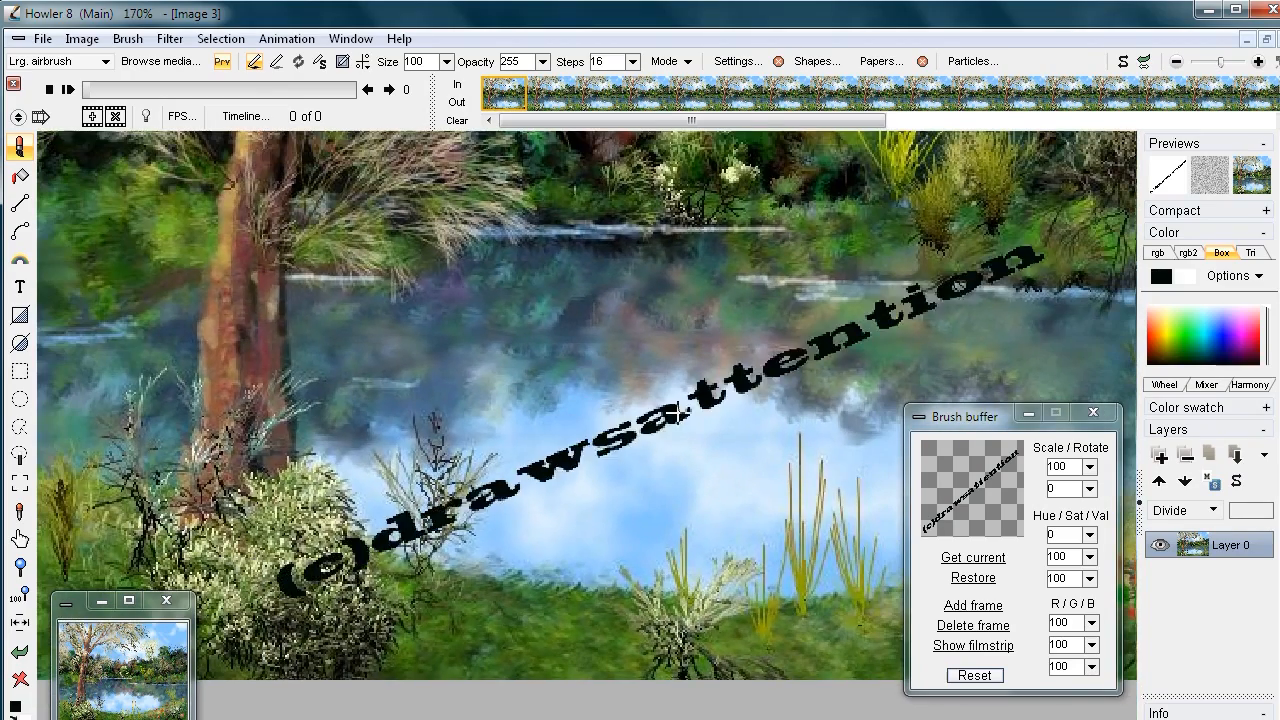
pyautogui.click(712, 430)
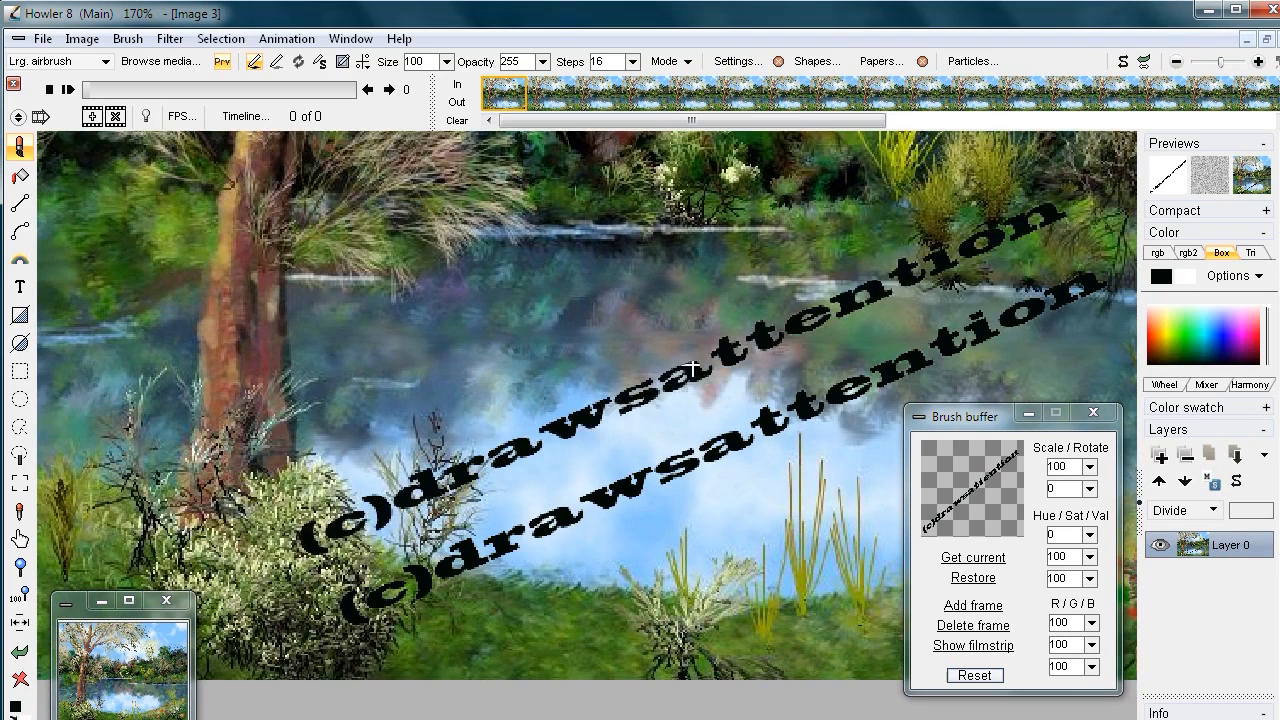
pyautogui.hotkey('ctrl', 'z')
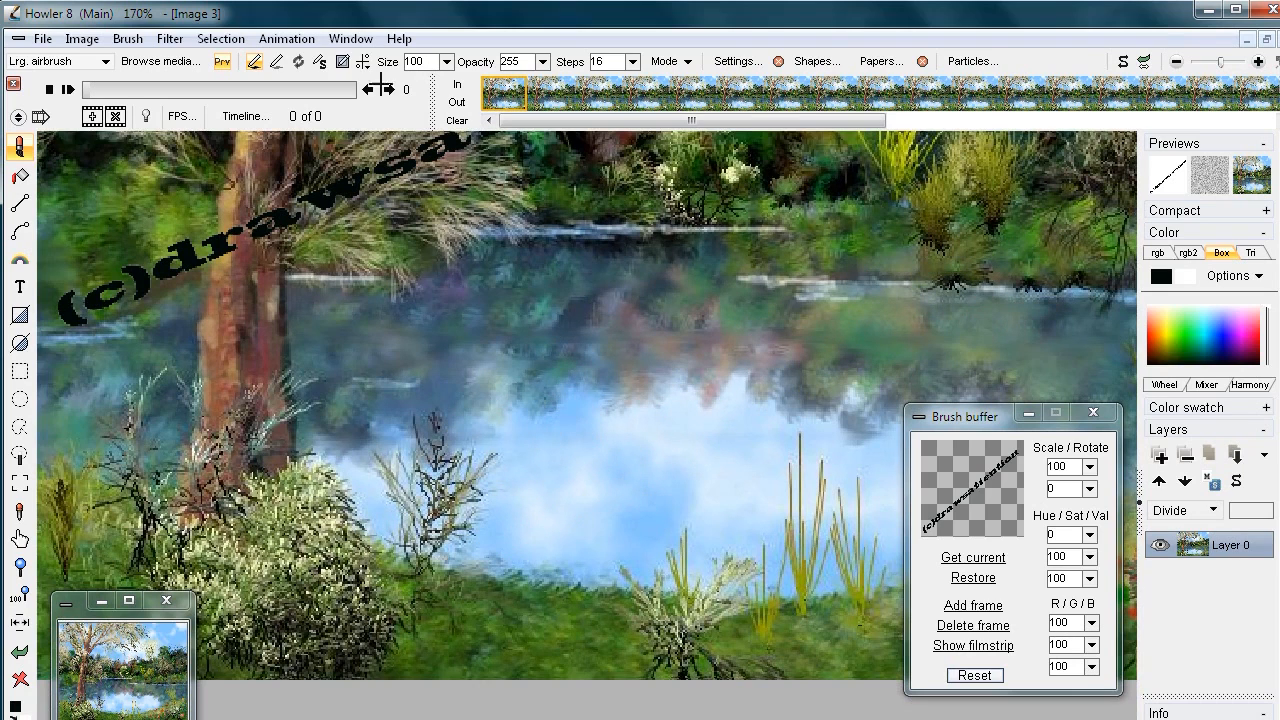
# Set the brush opacity to 56 and try a faint stamp of the slanted text over the lake.
pyautogui.click(540, 61)
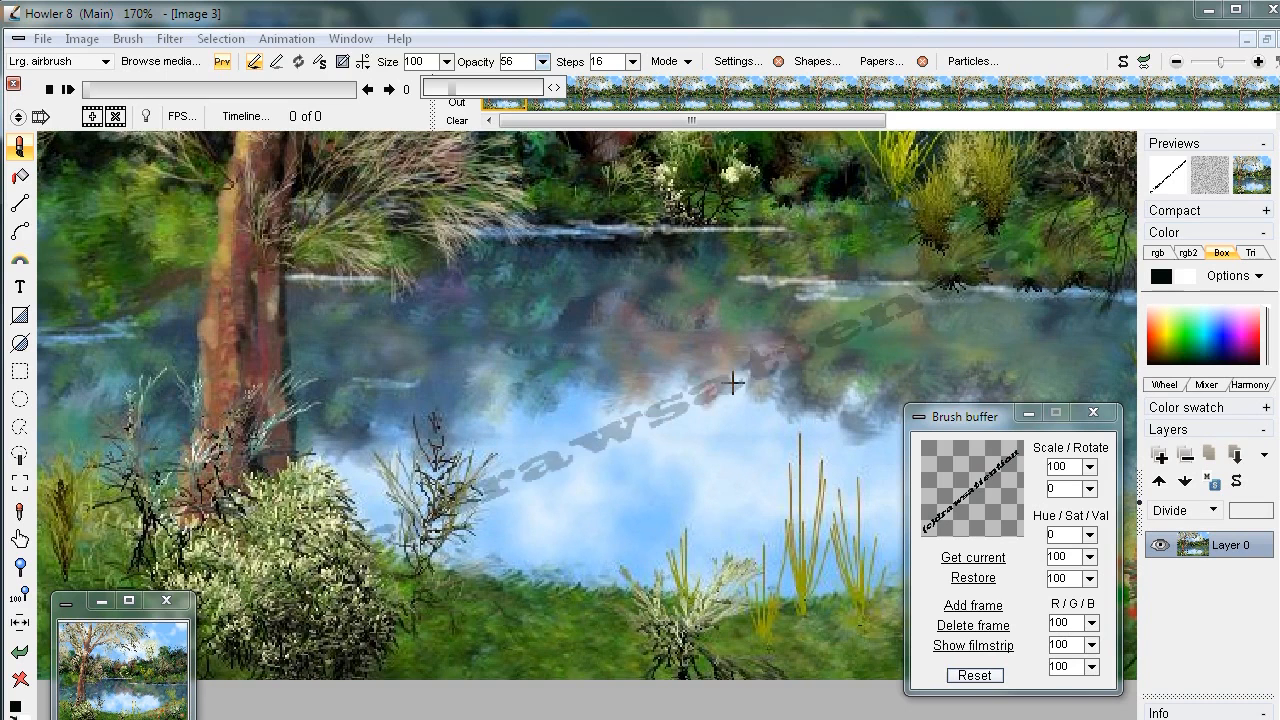
pyautogui.click(694, 420)
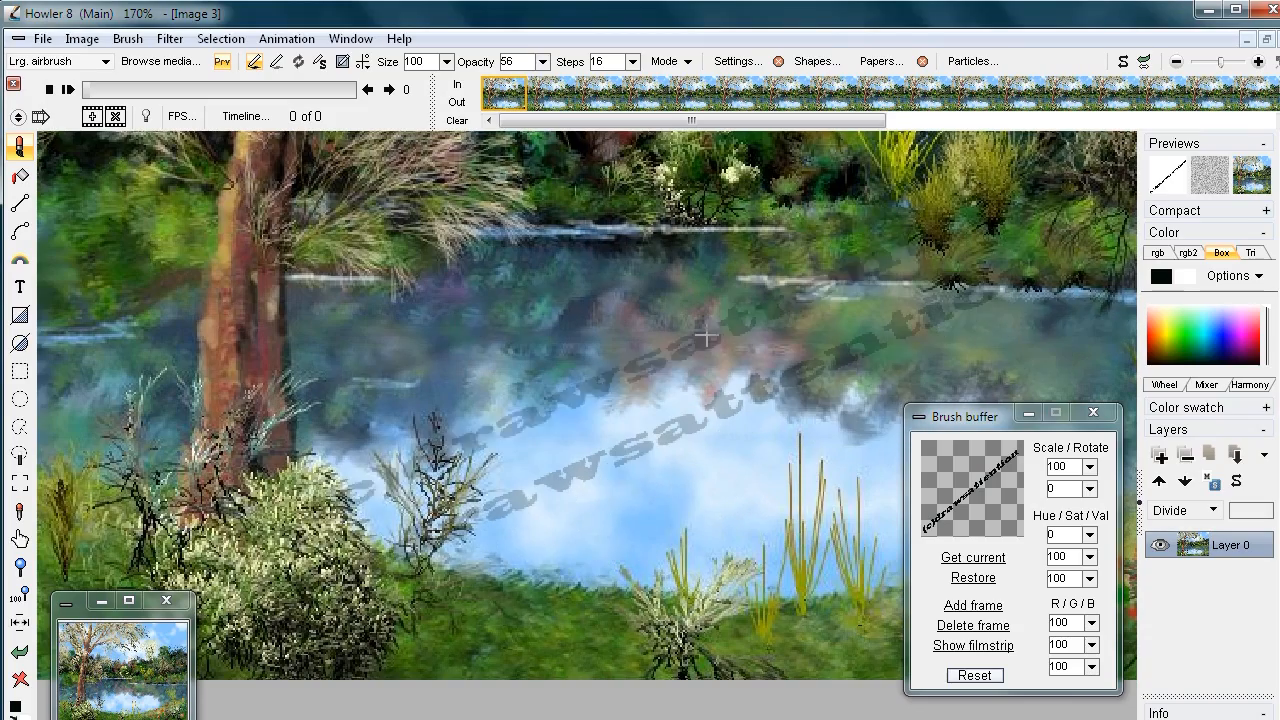
pyautogui.scroll(-5, 499, 362)
pyautogui.scroll(5, 499, 362)
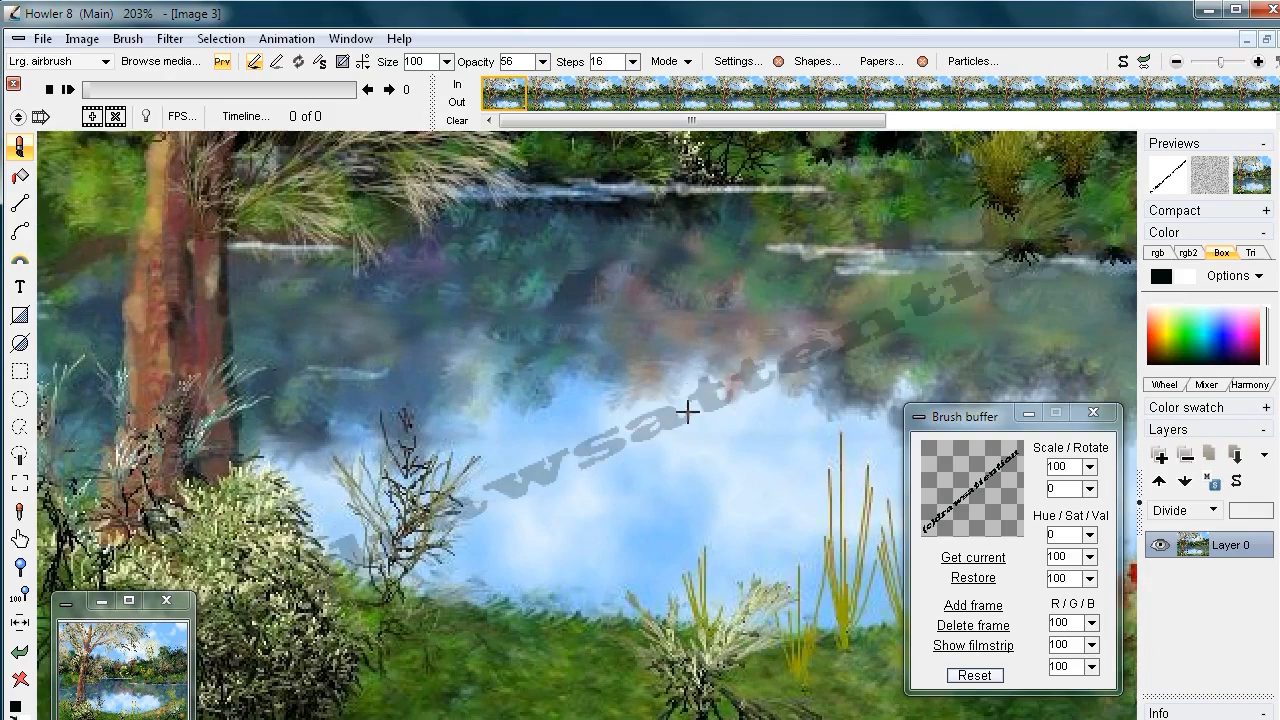
pyautogui.scroll(-3, 640, 435)
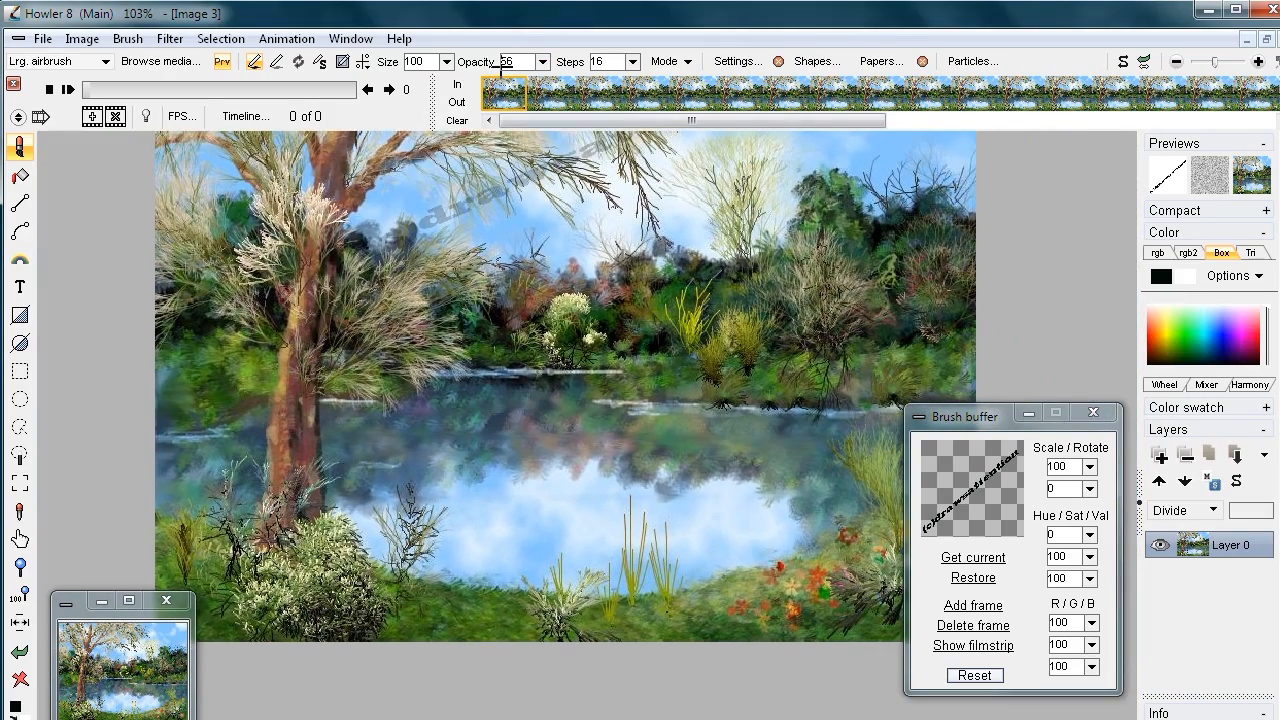
# Set the brush opacity to 160 and stamp the slanted "(c)drawsattention" text across the lower part of the lake.
pyautogui.click(542, 61)
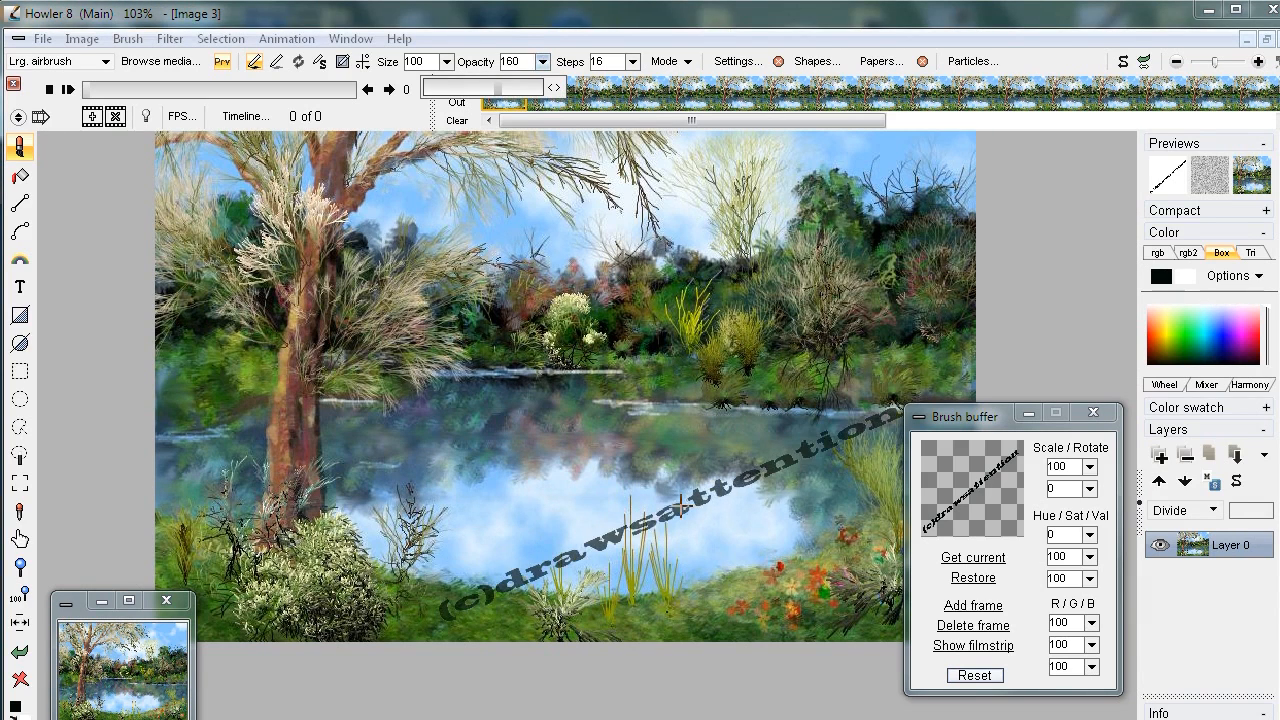
pyautogui.click(667, 507)
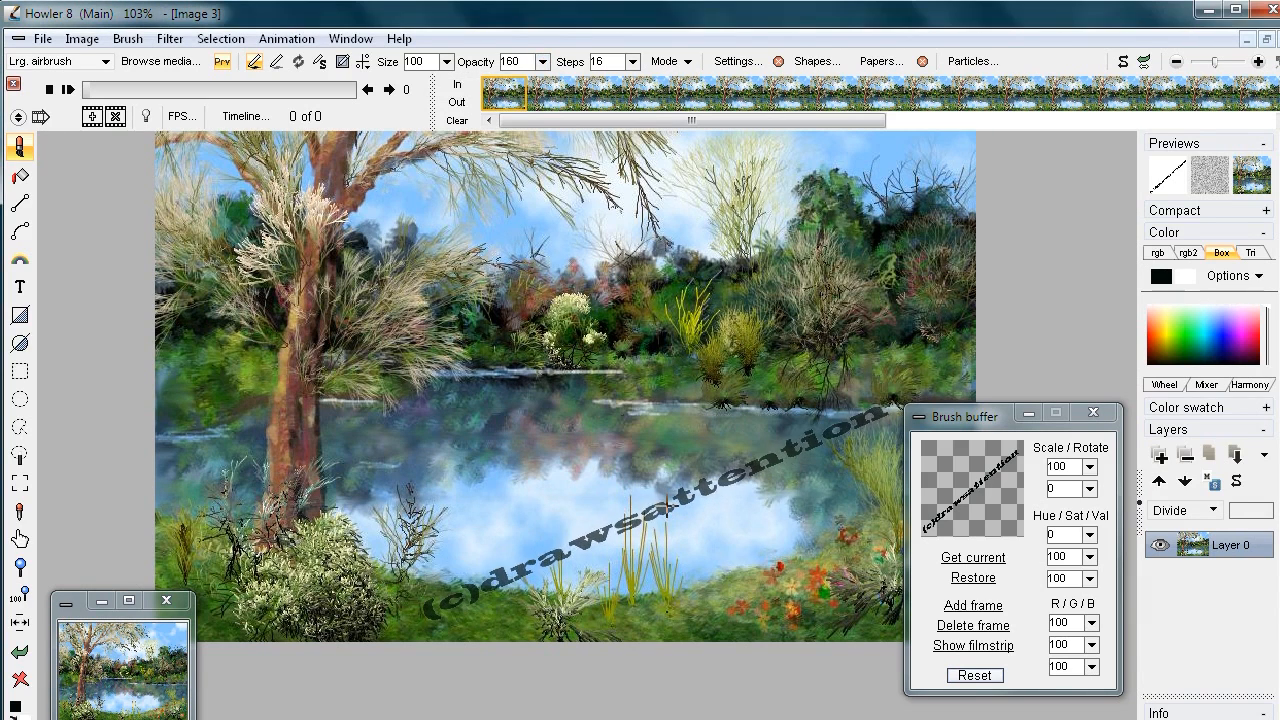
# Fade the slanted text stamp with interactive undo, moving back and forth between full and no effect, and end with it completely removed.
pyautogui.click(1146, 60)
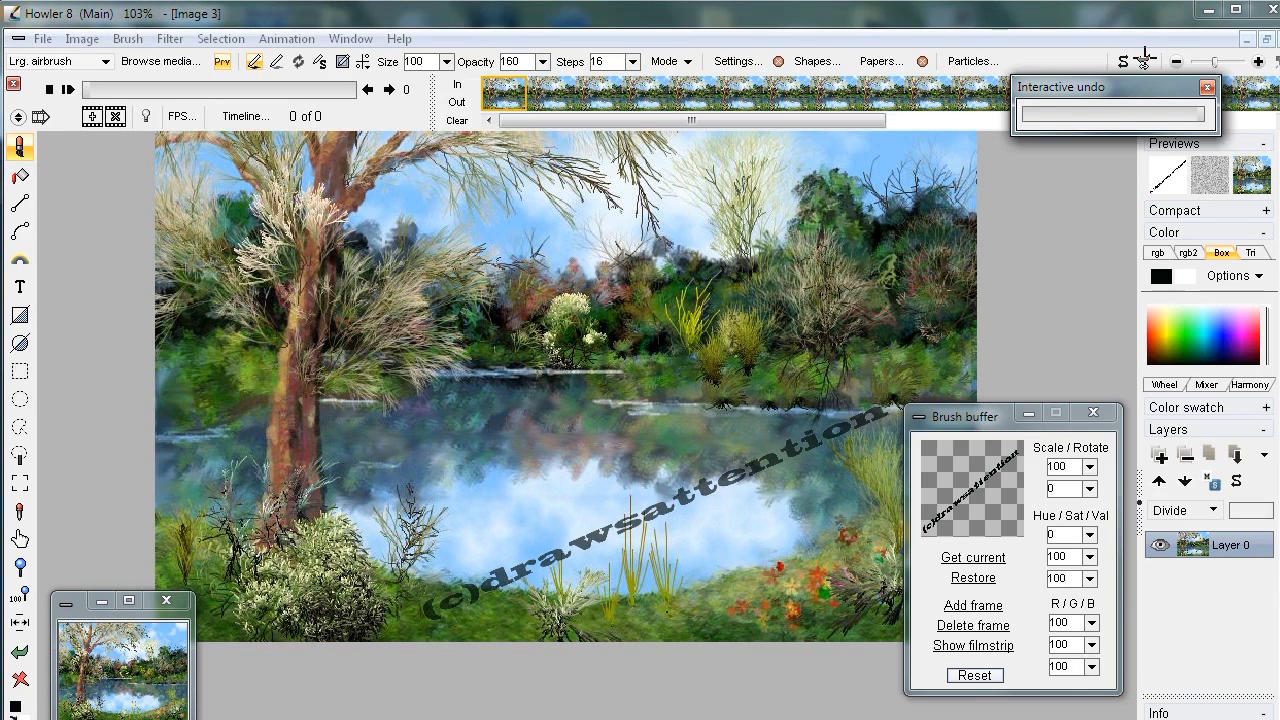
pyautogui.click(169, 39)
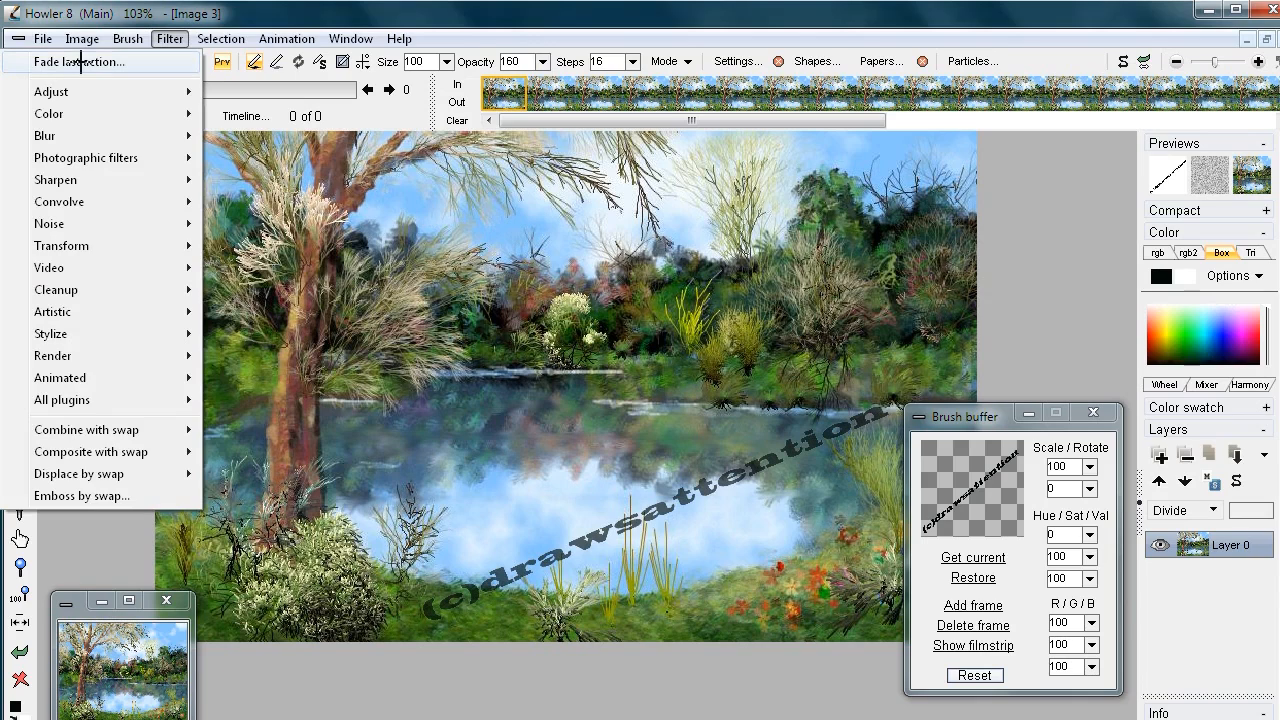
pyautogui.click(1148, 55)
pyautogui.click(1146, 60)
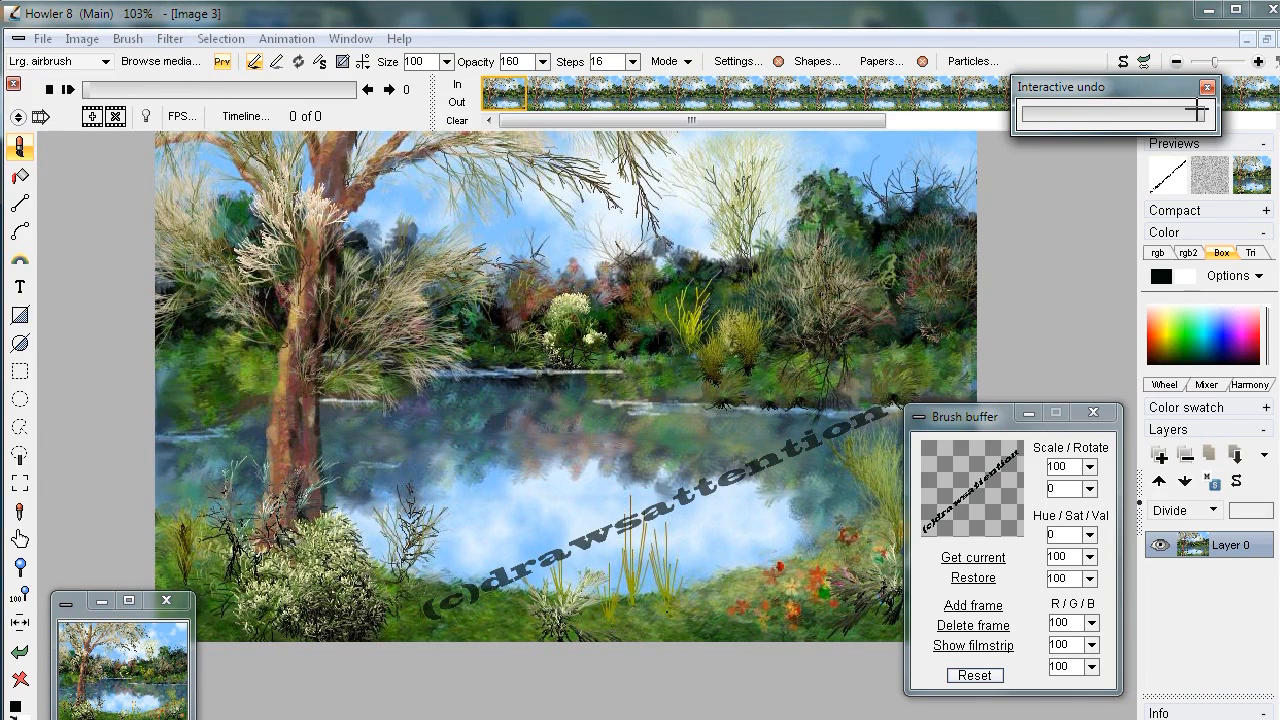
pyautogui.moveTo(1196, 112); pyautogui.dragTo(1005, 125)
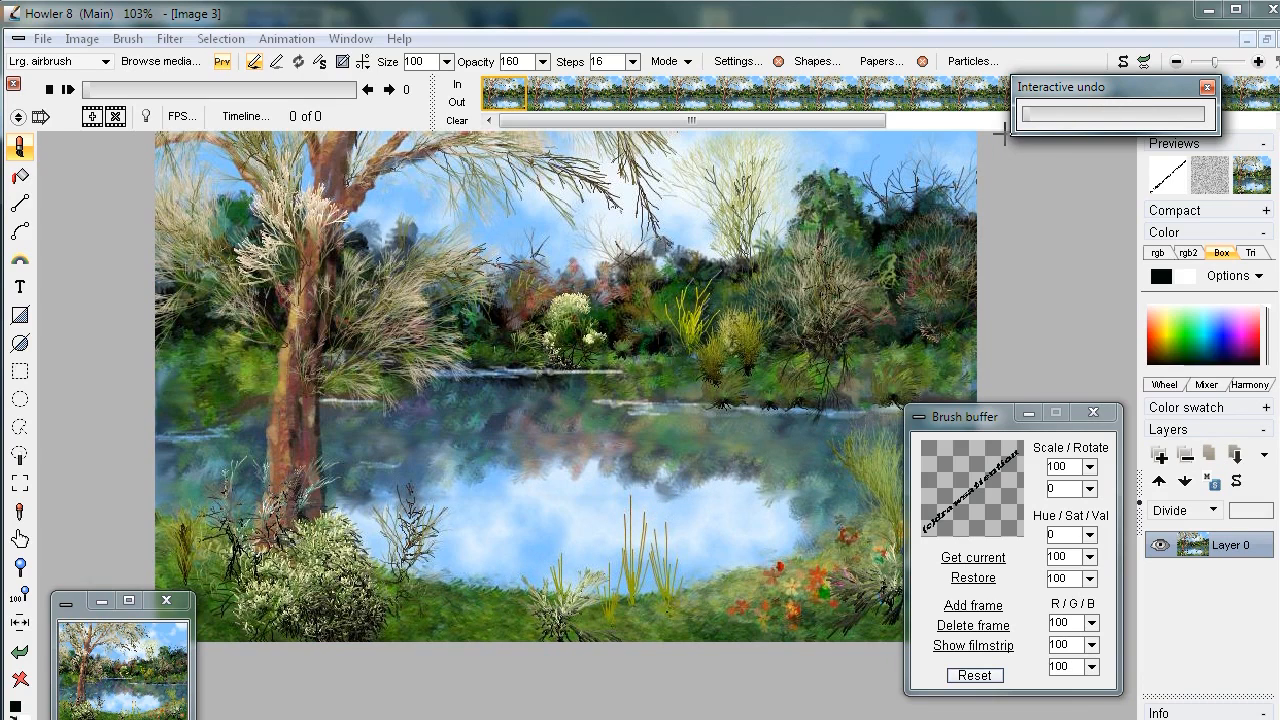
pyautogui.moveTo(1010, 137); pyautogui.dragTo(1210, 118)
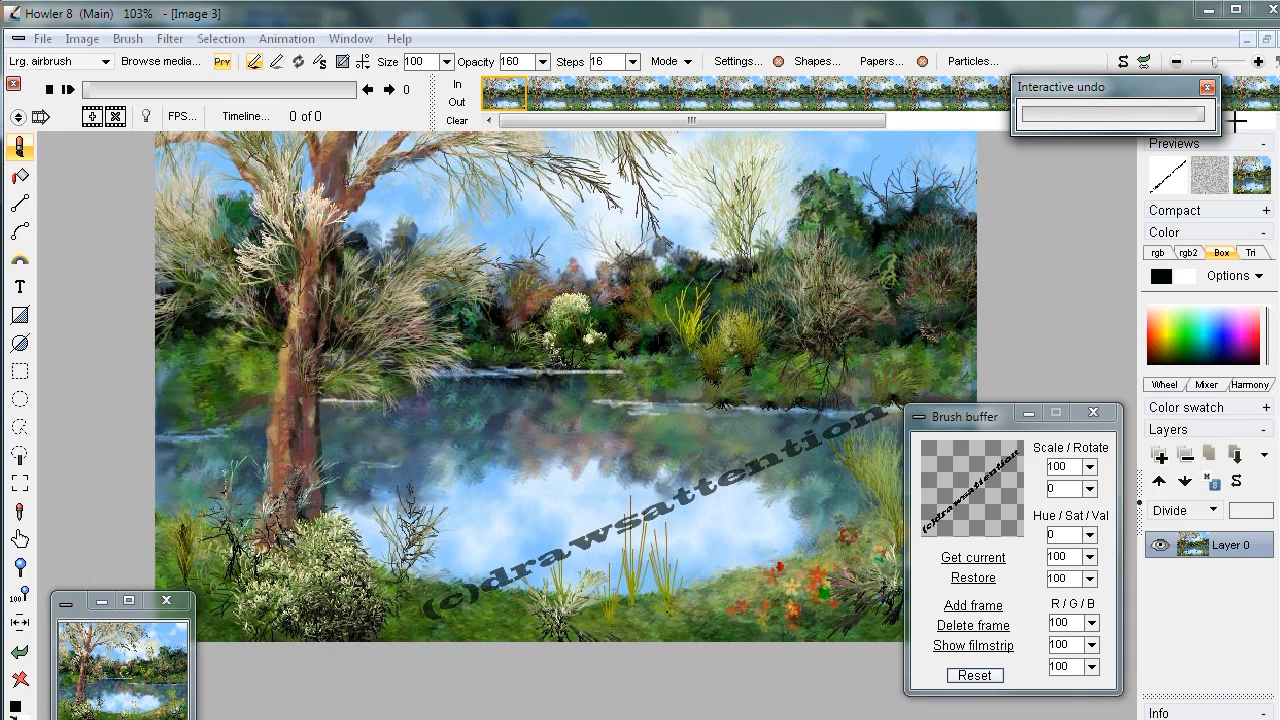
pyautogui.moveTo(1177, 119); pyautogui.dragTo(1092, 130)
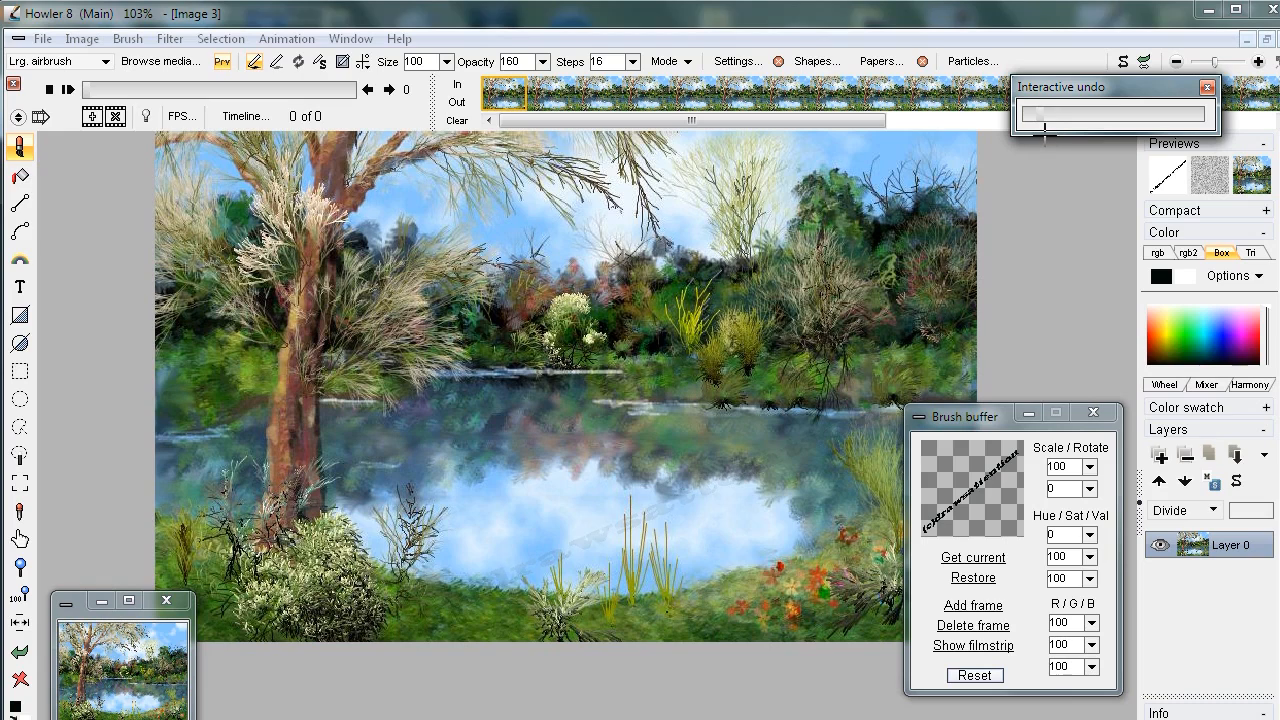
pyautogui.moveTo(1055, 130); pyautogui.dragTo(960, 124)
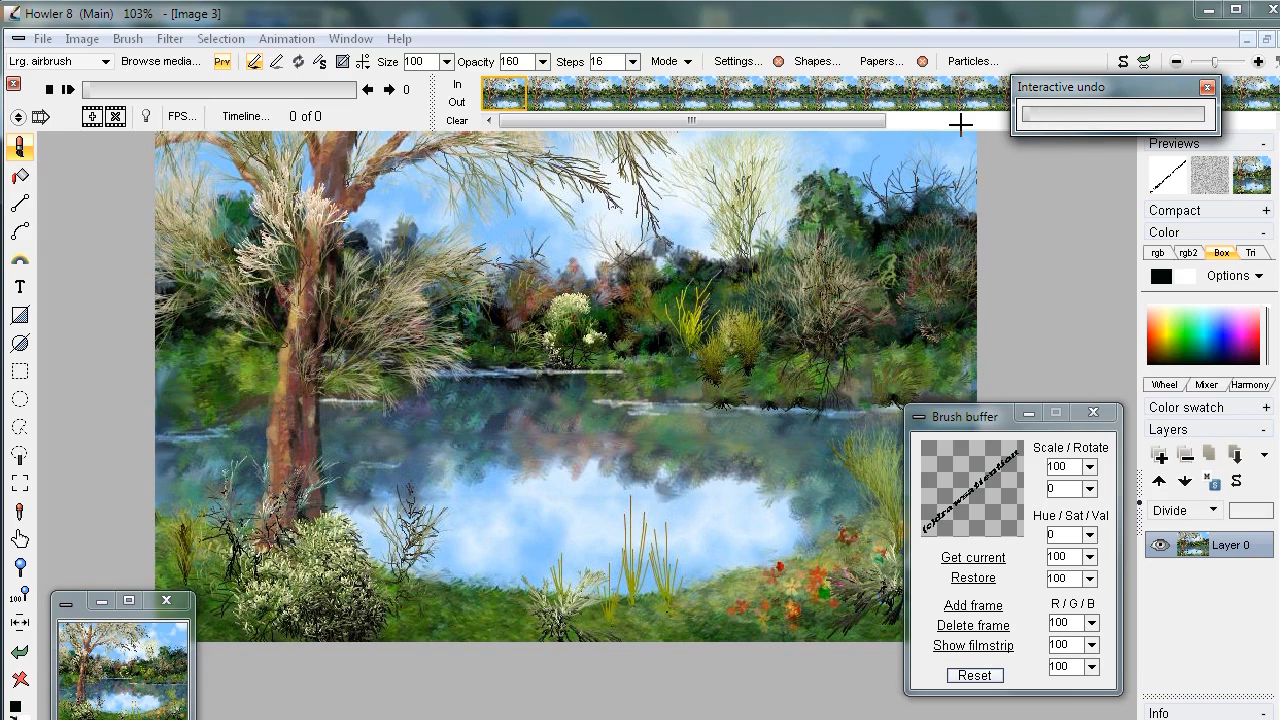
# Try several slanted text stamps across the painting, fade the last one with interactive undo, and restore the clean painting.
pyautogui.click(483, 40)
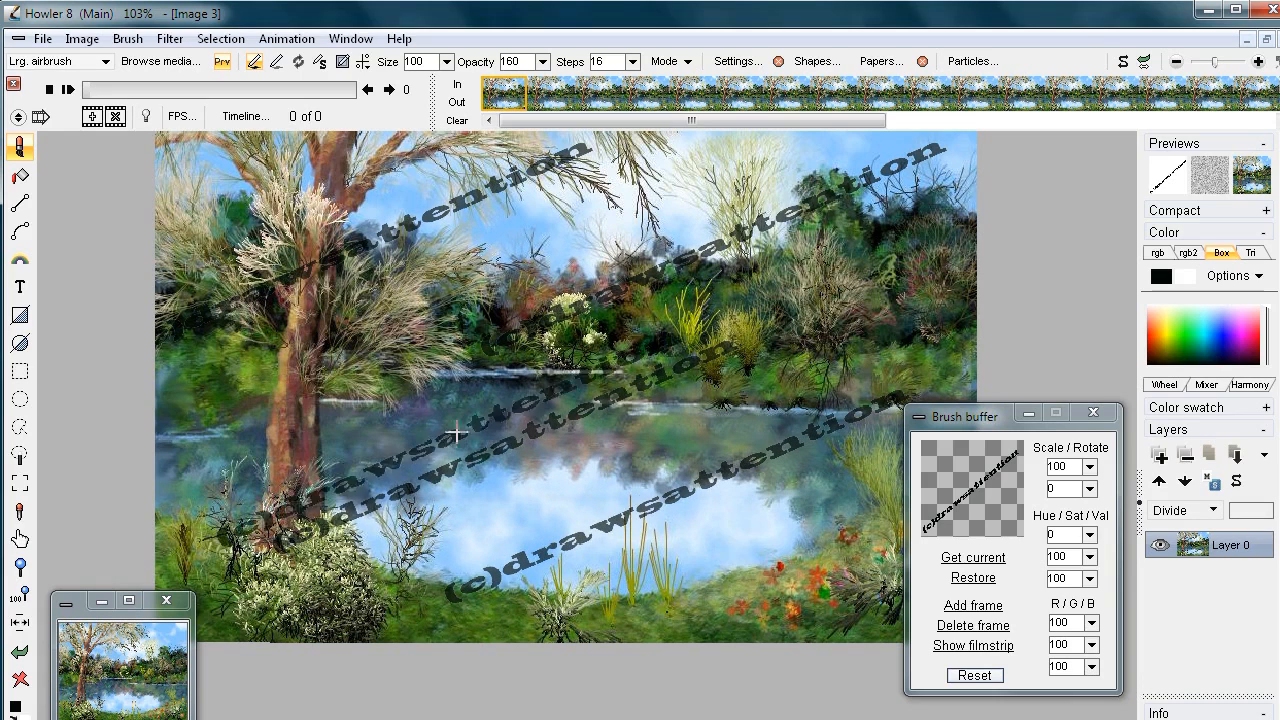
pyautogui.click(1145, 61)
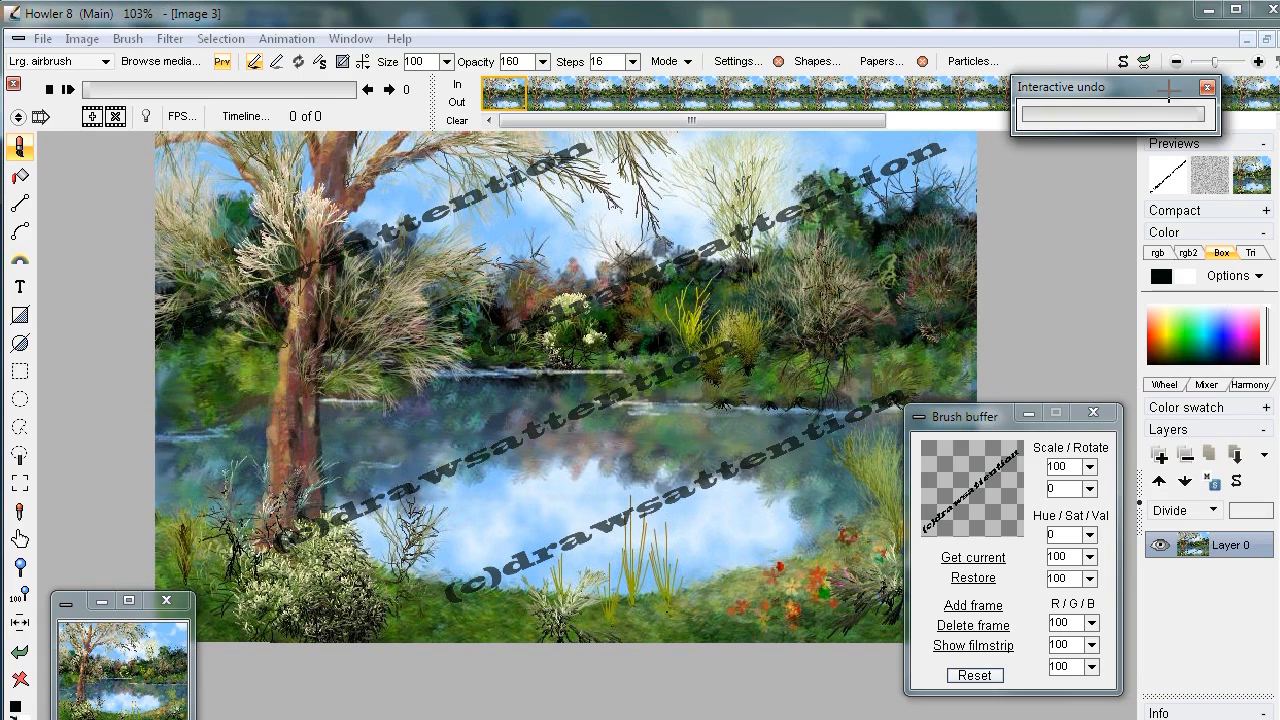
pyautogui.moveTo(1165, 112)
pyautogui.mouseDown()
pyautogui.moveTo(1034, 120)
pyautogui.moveTo(1240, 115)
pyautogui.moveTo(1018, 126)
pyautogui.moveTo(1197, 110)
pyautogui.mouseUp()
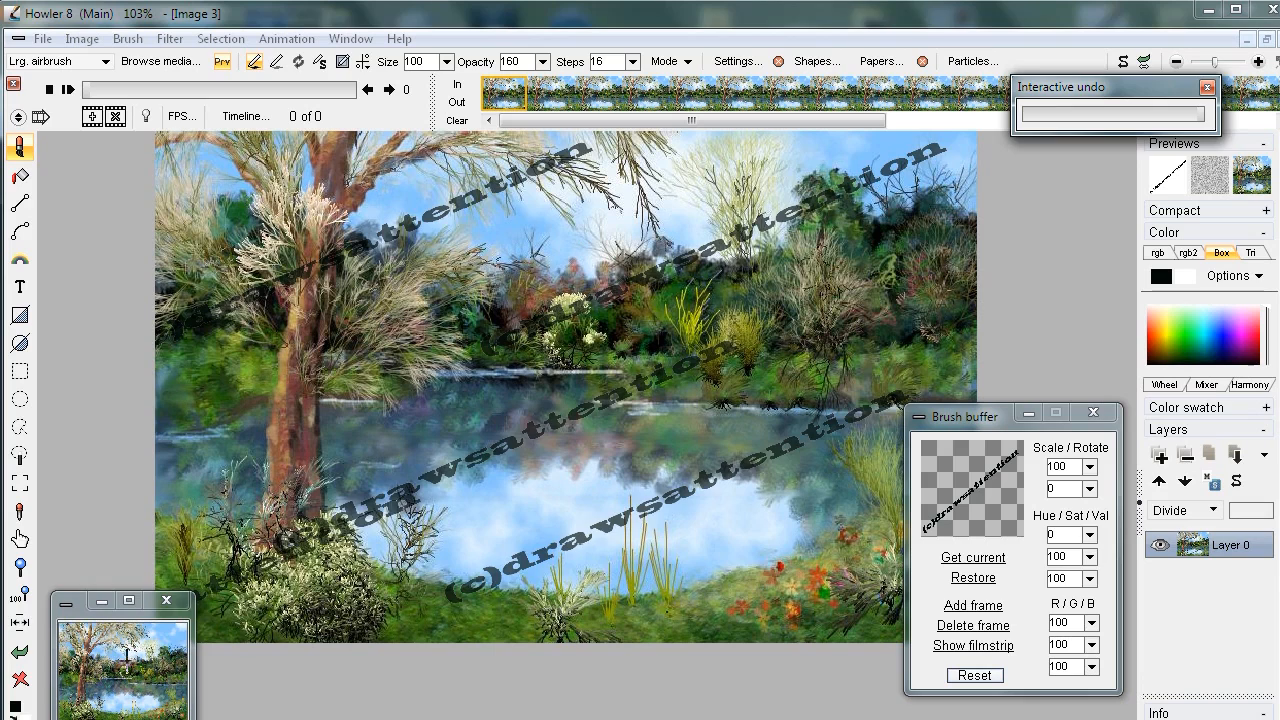
pyautogui.click(127, 662)
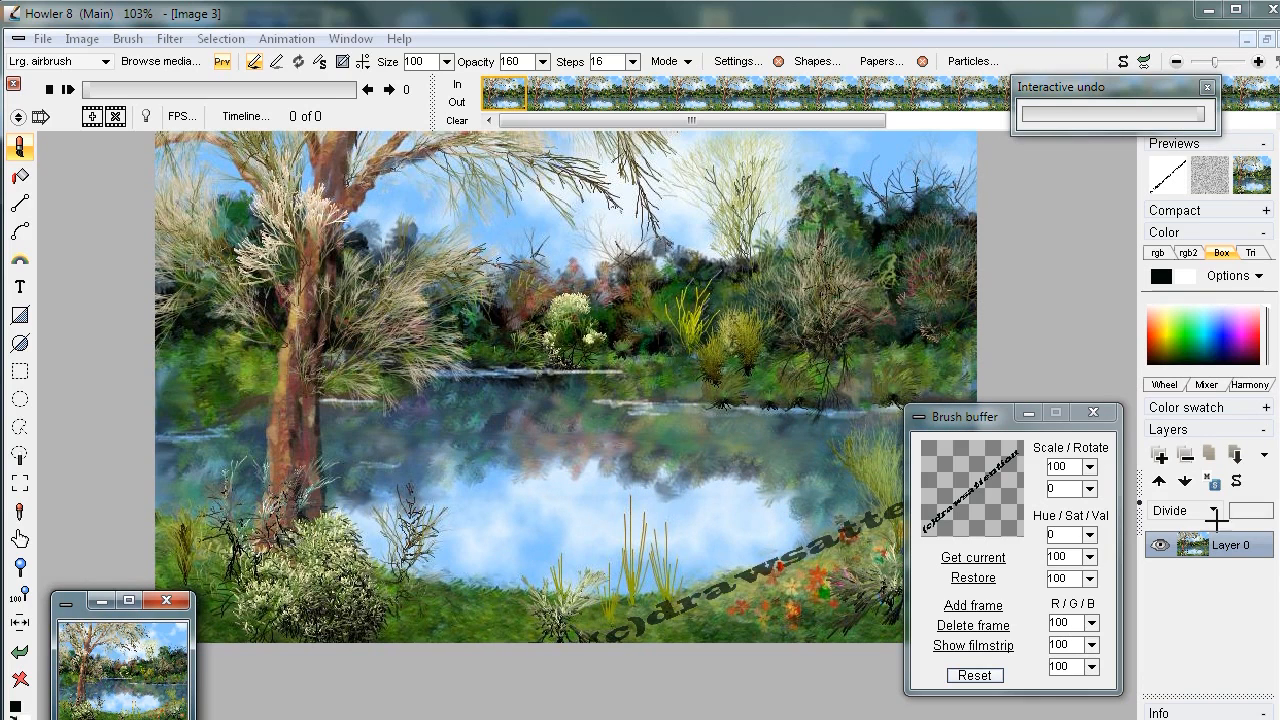
# Add a new layer above the painting and stamp the slanted "(c)drawsattention" text repeatedly across it.
pyautogui.click(1160, 455)
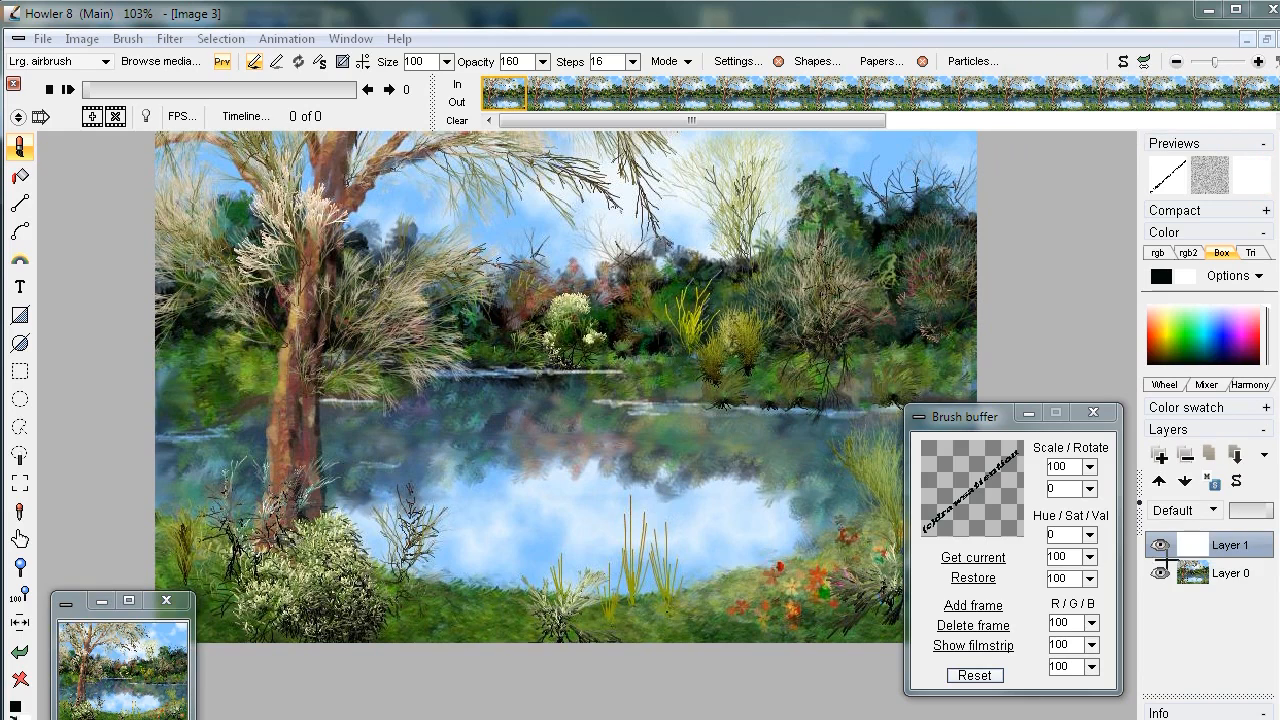
pyautogui.click(384, 229)
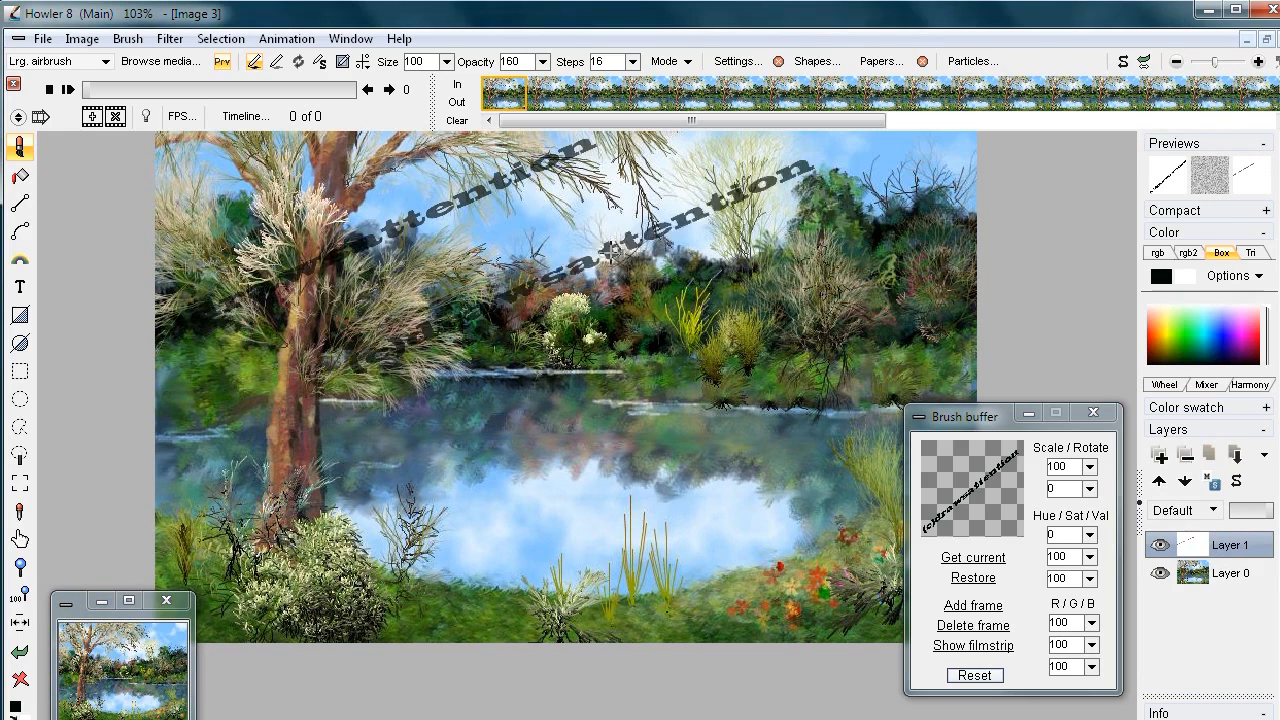
pyautogui.click(675, 220)
pyautogui.click(744, 413)
pyautogui.click(555, 390)
pyautogui.click(669, 560)
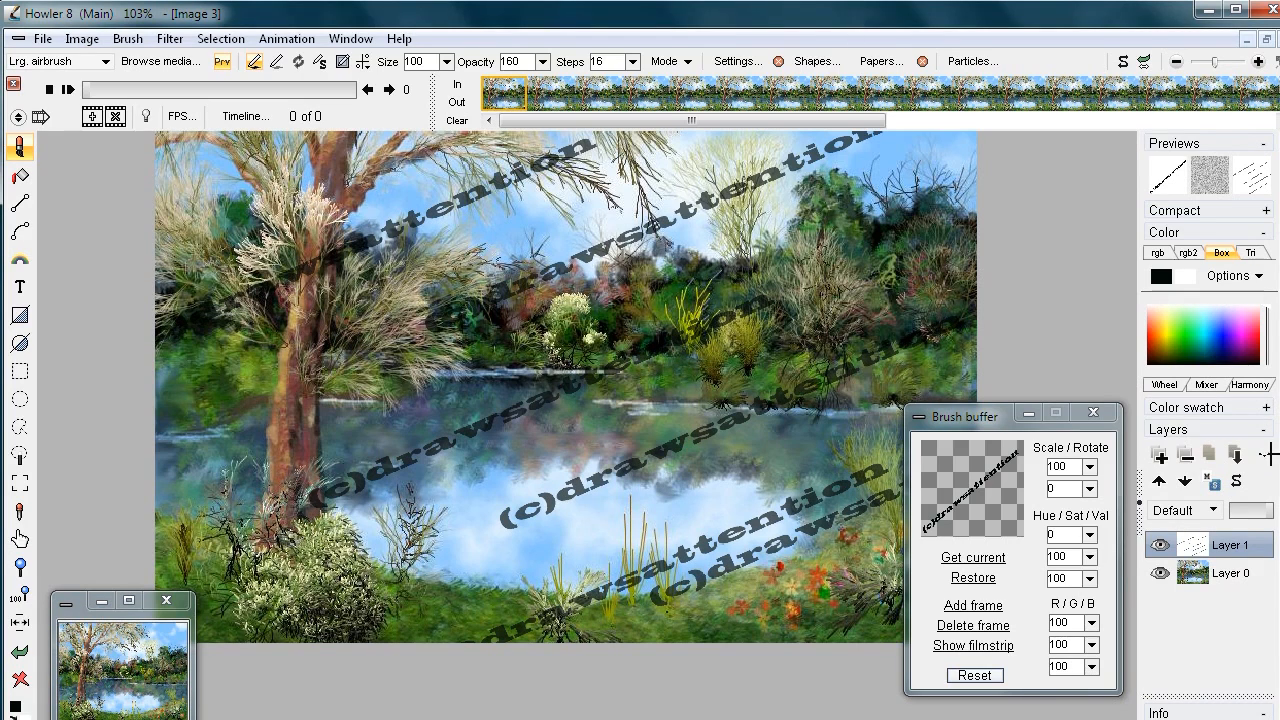
# Keep the watermark layer's blend mode at Default, try its opacity, and delete the layer.
pyautogui.moveTo(1279, 456); pyautogui.dragTo(1279, 502)
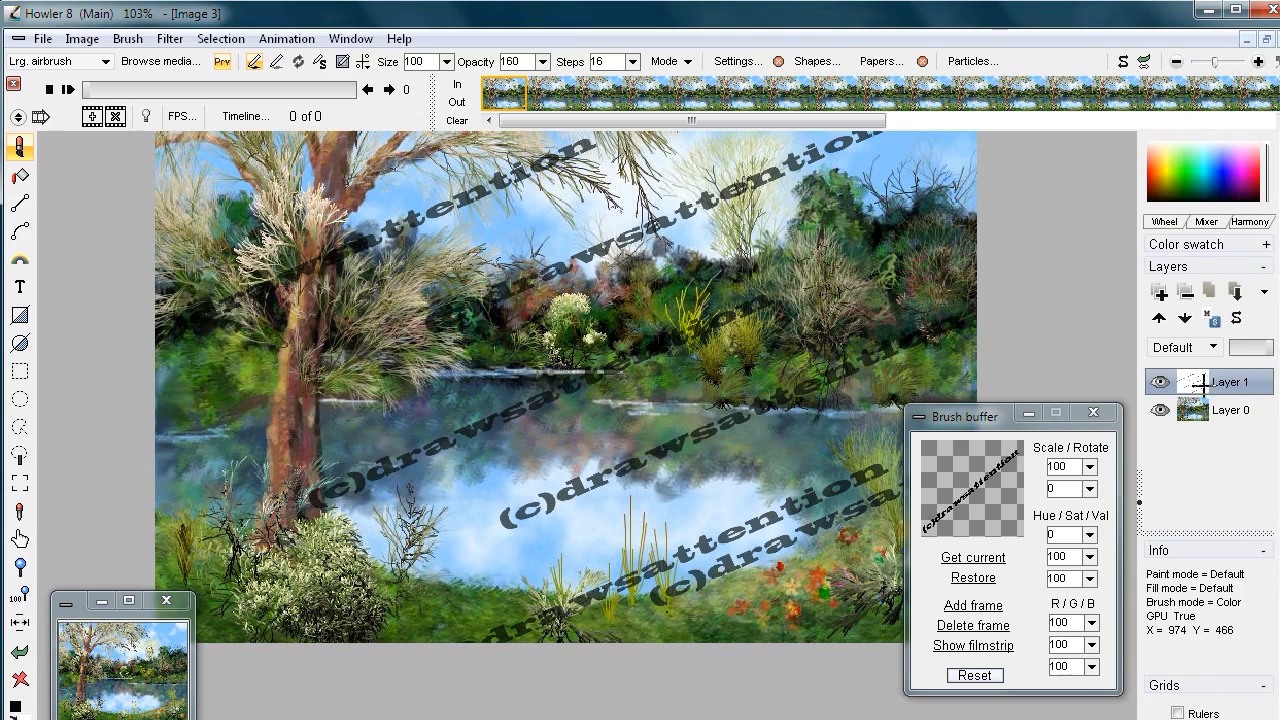
pyautogui.click(1213, 349)
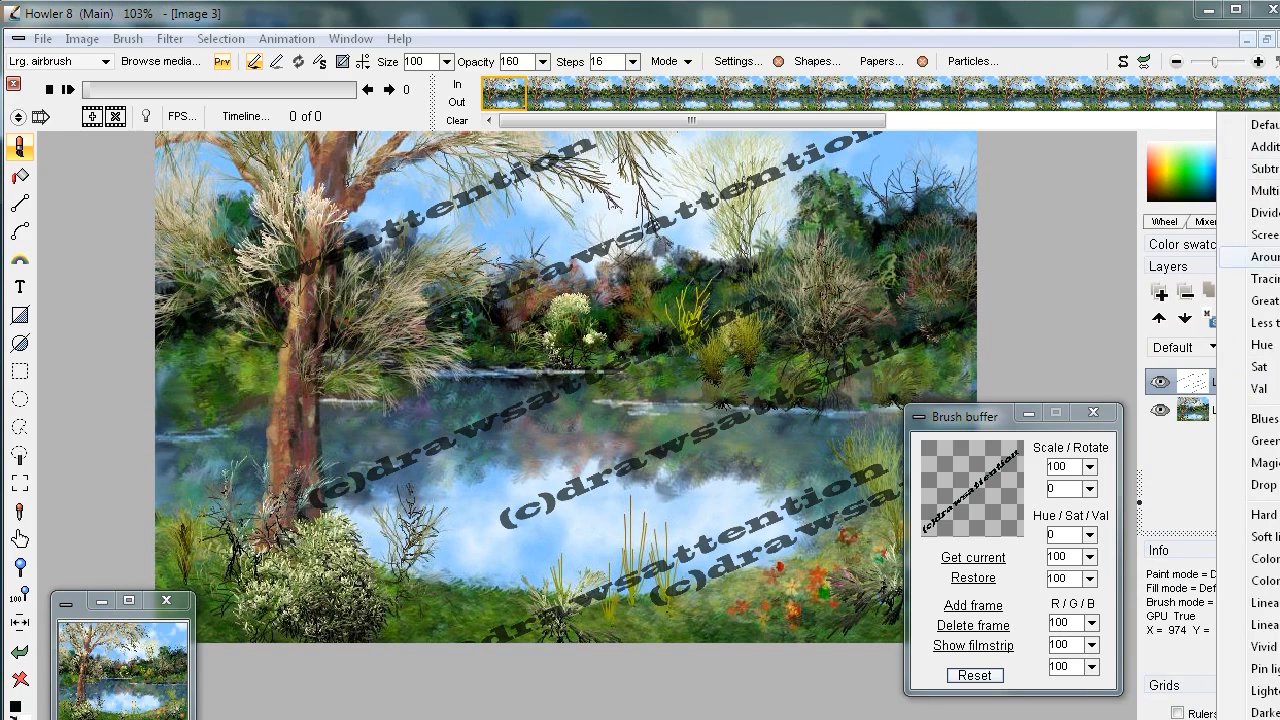
pyautogui.click(1265, 125)
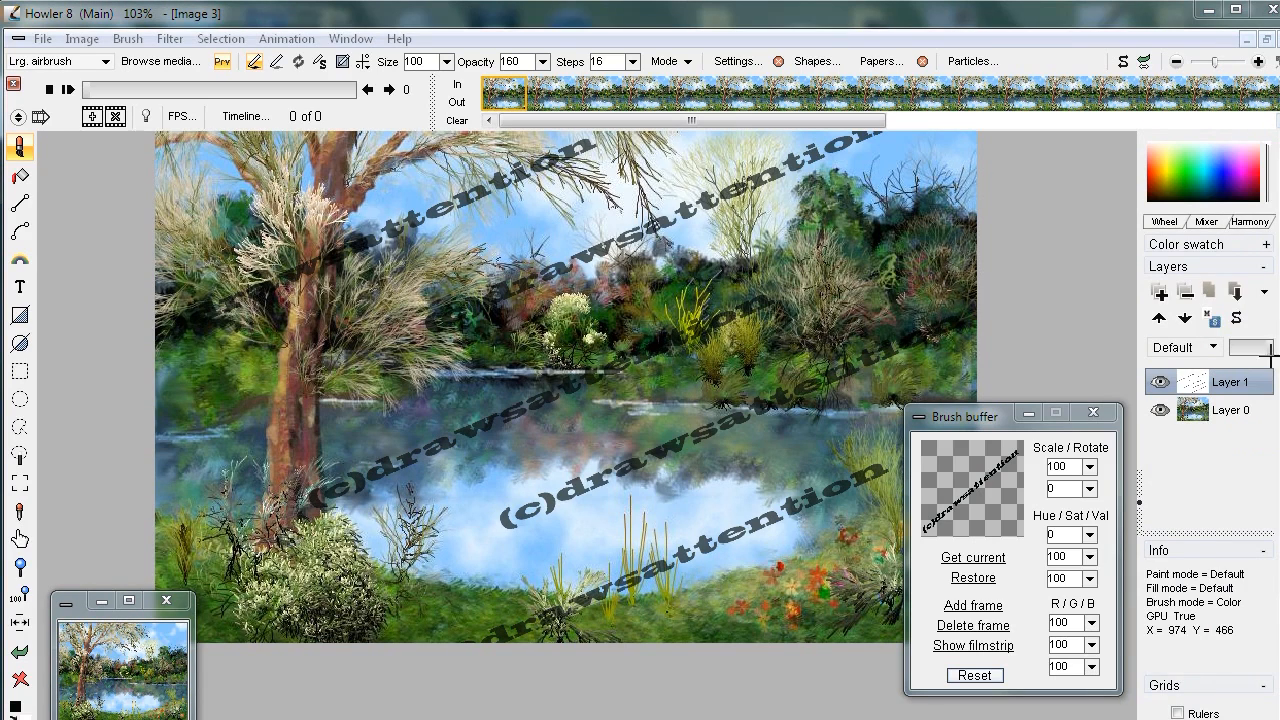
pyautogui.moveTo(1265, 349)
pyautogui.mouseDown()
pyautogui.moveTo(1234, 346)
pyautogui.moveTo(1268, 346)
pyautogui.mouseUp()
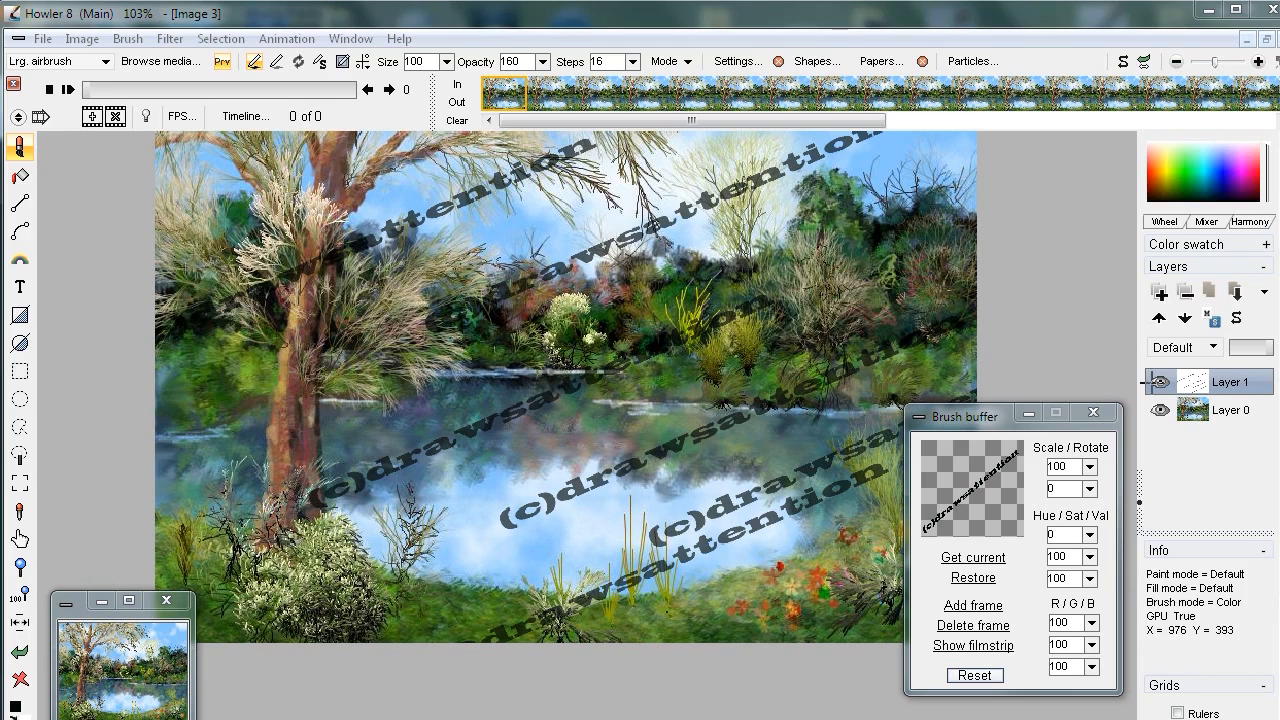
pyautogui.click(1184, 292)
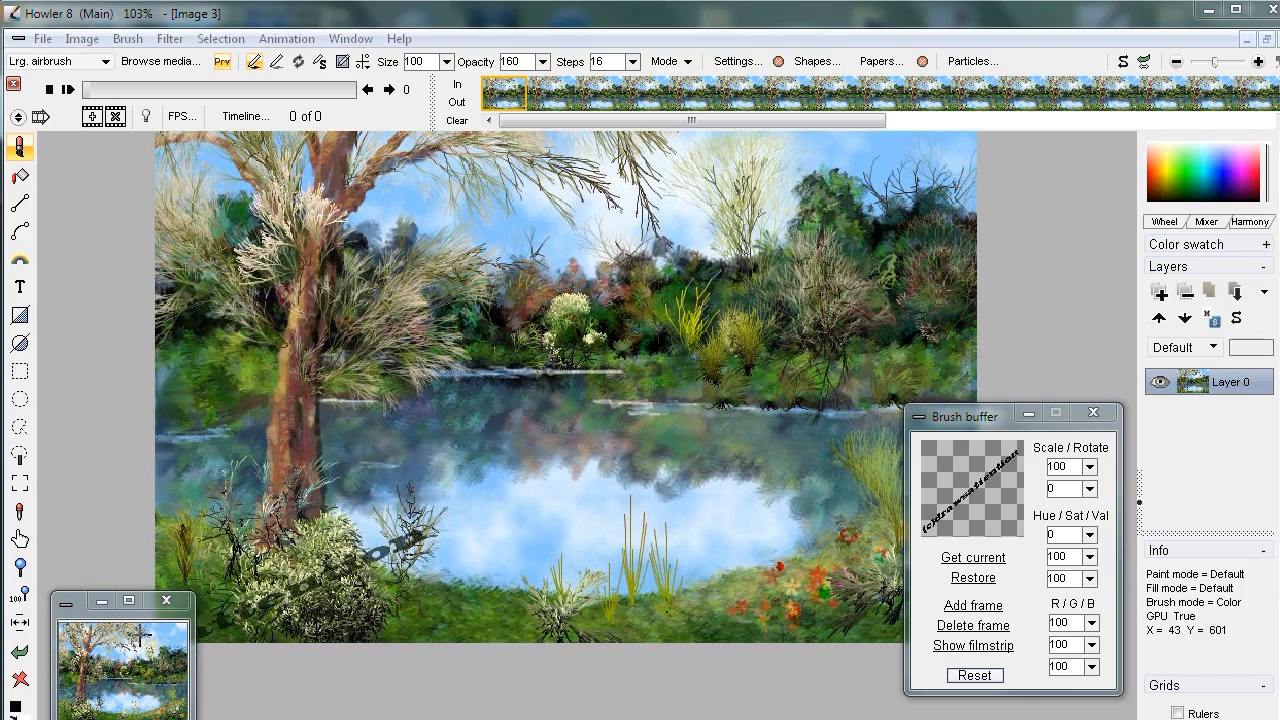
# Move the brush buffer window clear of the painting and jump to the swap image.
pyautogui.moveTo(968, 408)
pyautogui.mouseDown()
pyautogui.moveTo(1037, 458)
pyautogui.moveTo(1103, 587)
pyautogui.mouseUp()
pyautogui.moveTo(588, 349)
pyautogui.mouseDown()
pyautogui.moveTo(656, 449)
pyautogui.moveTo(633, 459)
pyautogui.mouseUp()
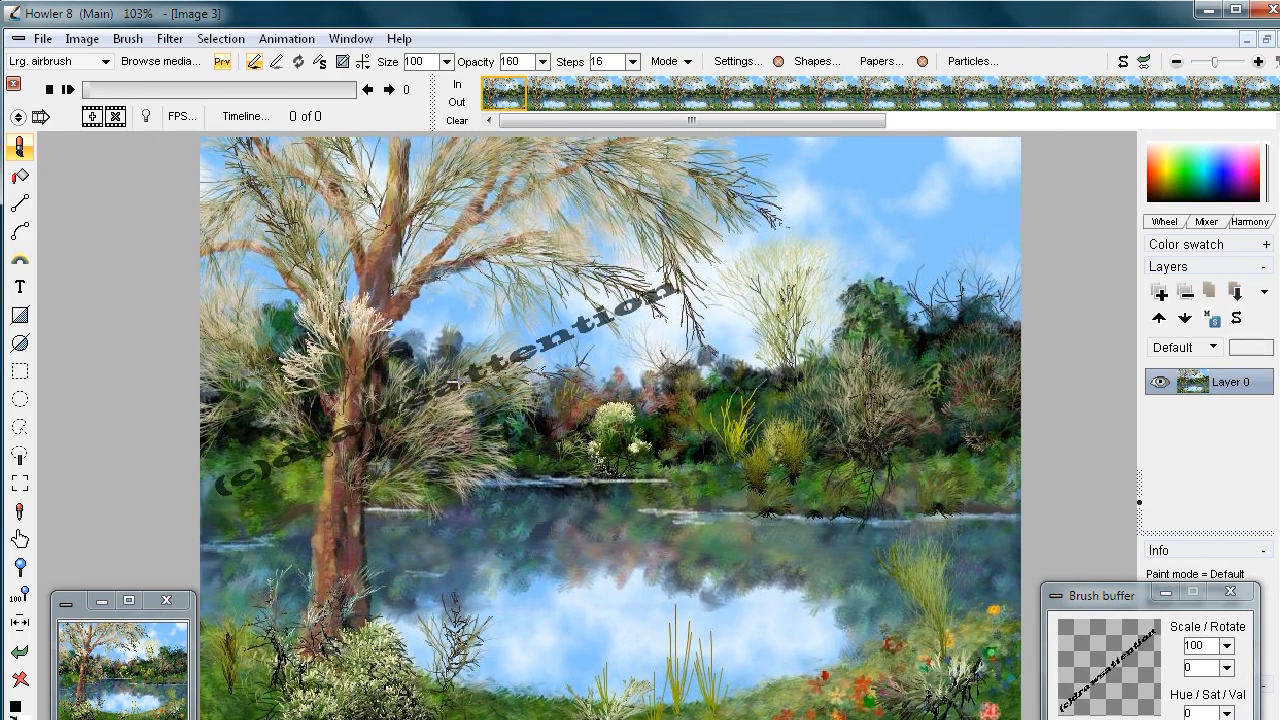
pyautogui.press('j')
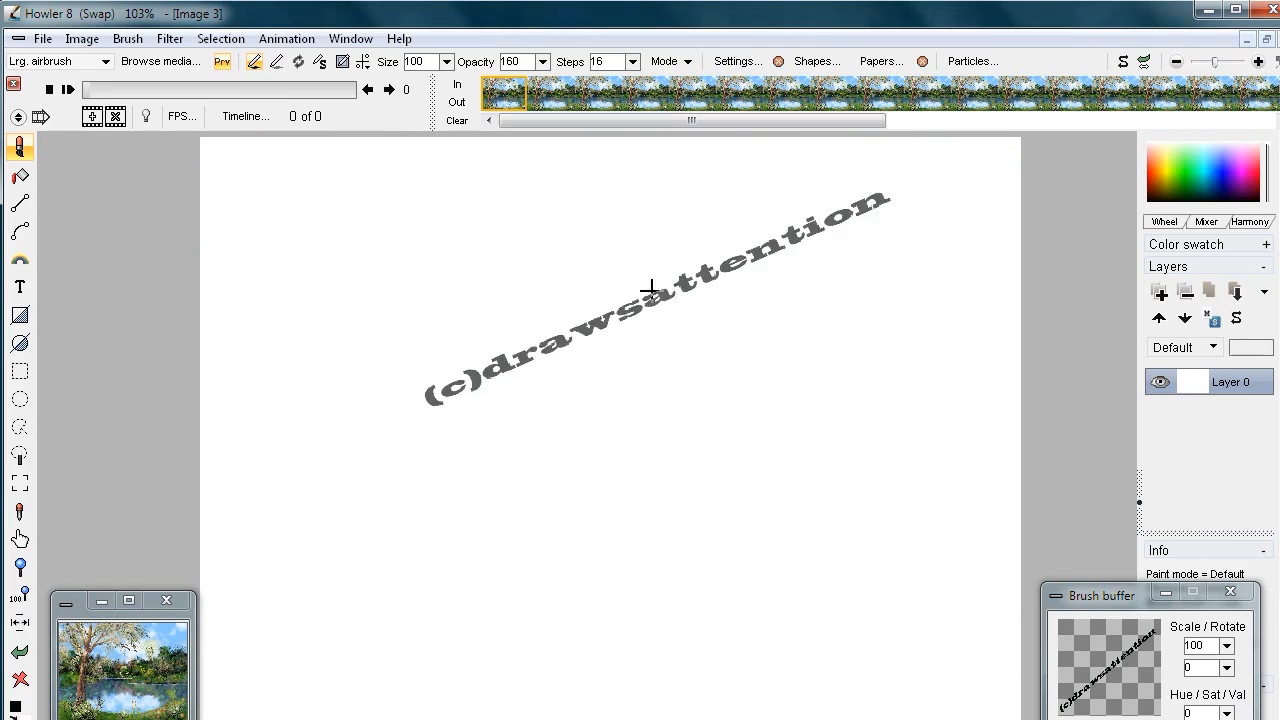
pyautogui.click(88, 38)
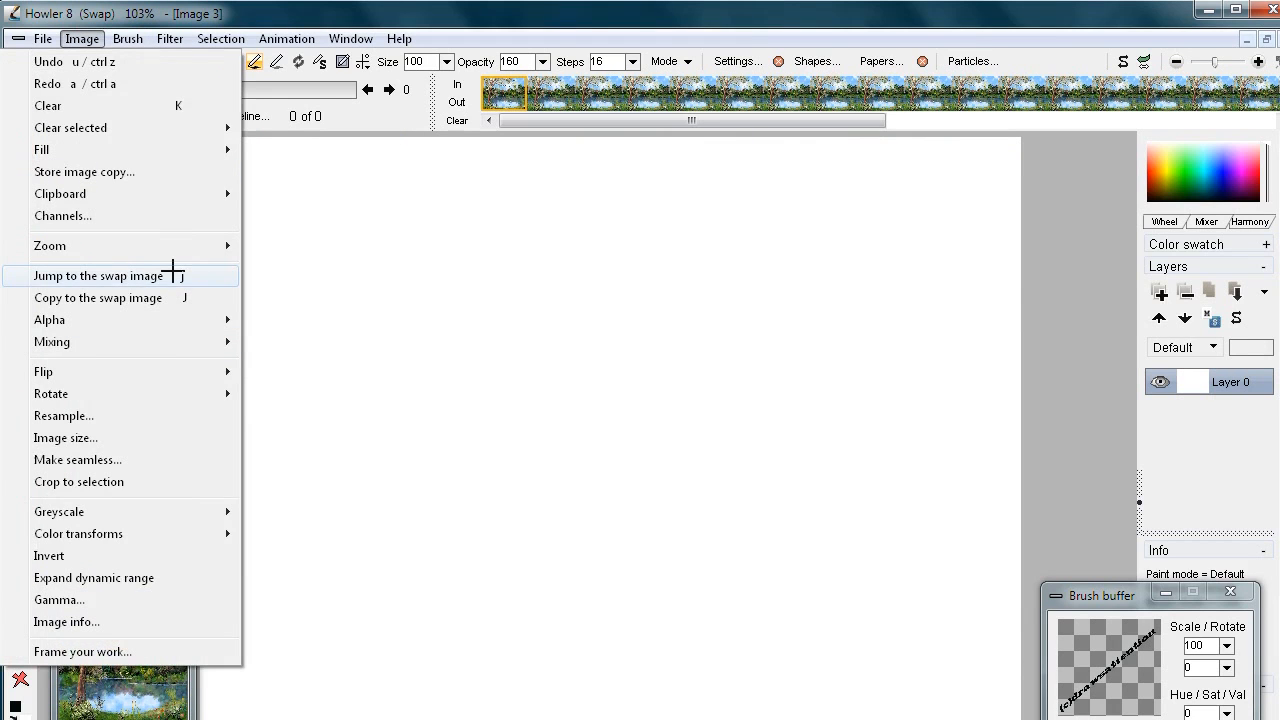
pyautogui.click(252, 12)
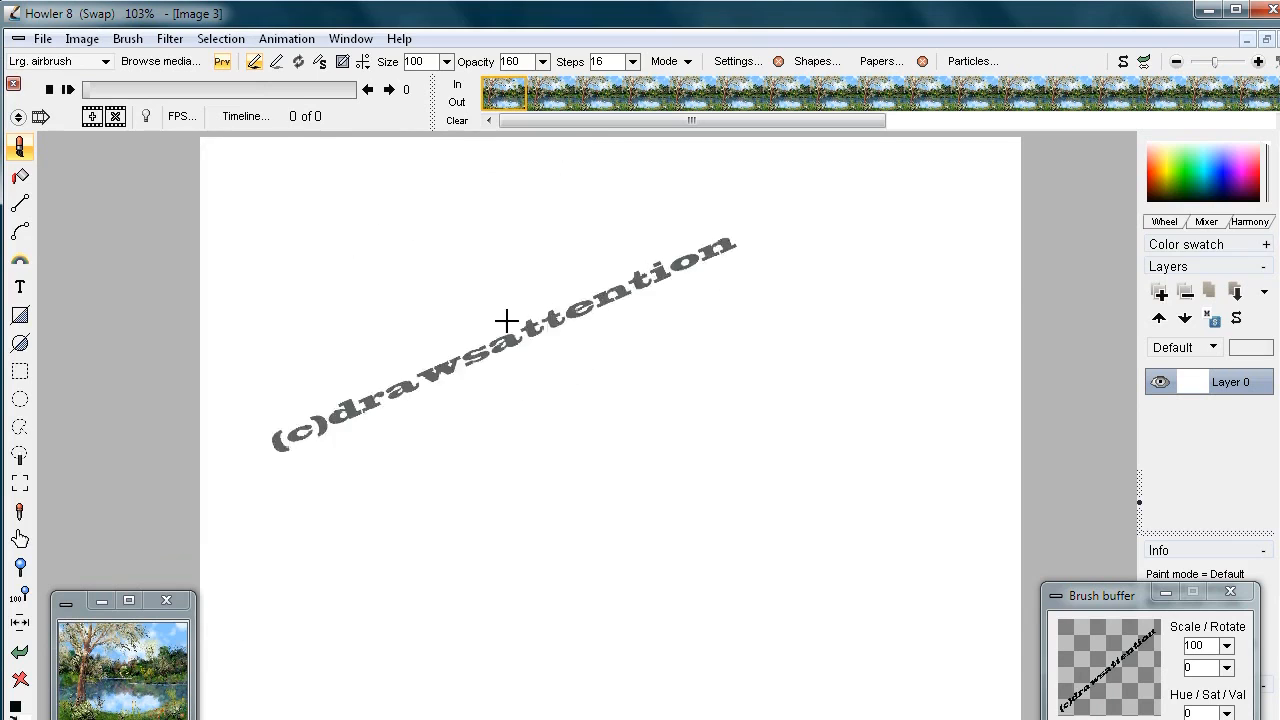
# Stamp the slanted "(c)drawsattention" text seven times, spread over the whole blank swap image.
pyautogui.scroll(-1, 674, 380)
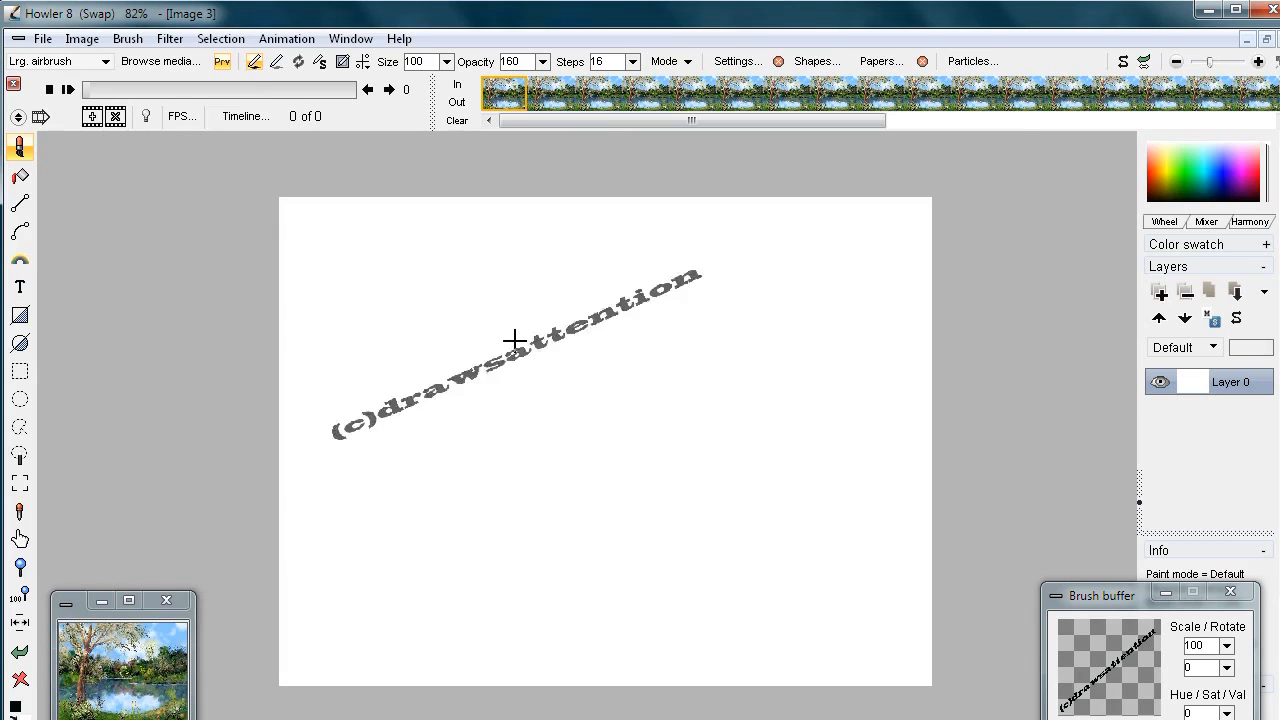
pyautogui.click(547, 214)
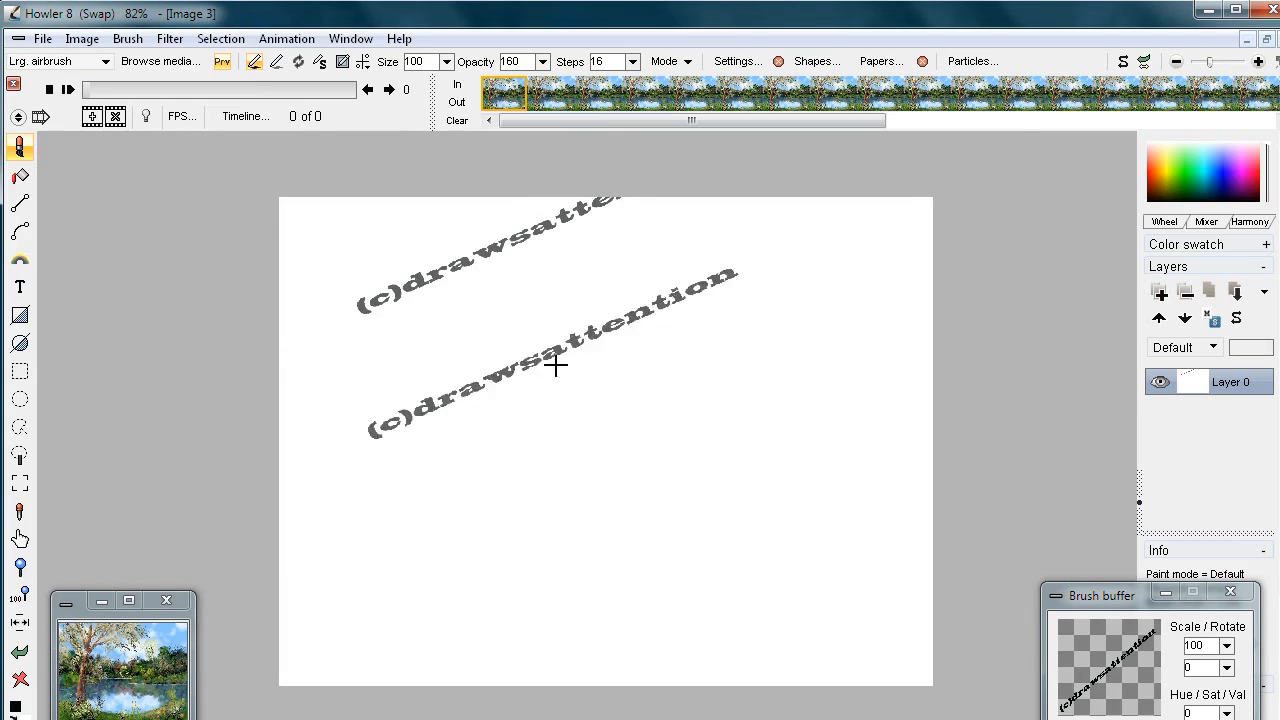
pyautogui.click(402, 427)
pyautogui.click(799, 355)
pyautogui.click(853, 510)
pyautogui.click(529, 554)
pyautogui.click(779, 652)
pyautogui.click(835, 208)
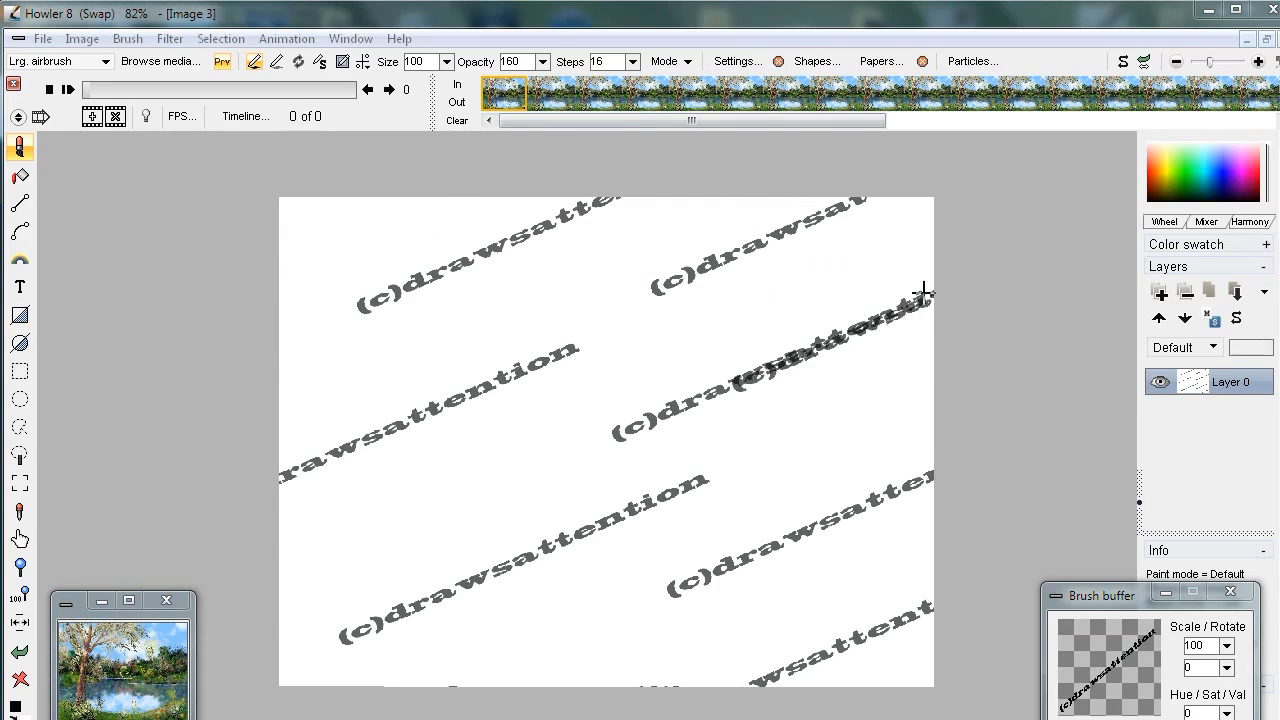
# Set the brush's random size to 14 with custom brush transforms allowed, and paint a trail of text stamps across the swap image.
pyautogui.moveTo(1279, 330)
pyautogui.mouseDown()
pyautogui.moveTo(1279, 318)
pyautogui.moveTo(1016, 186)
pyautogui.mouseUp()
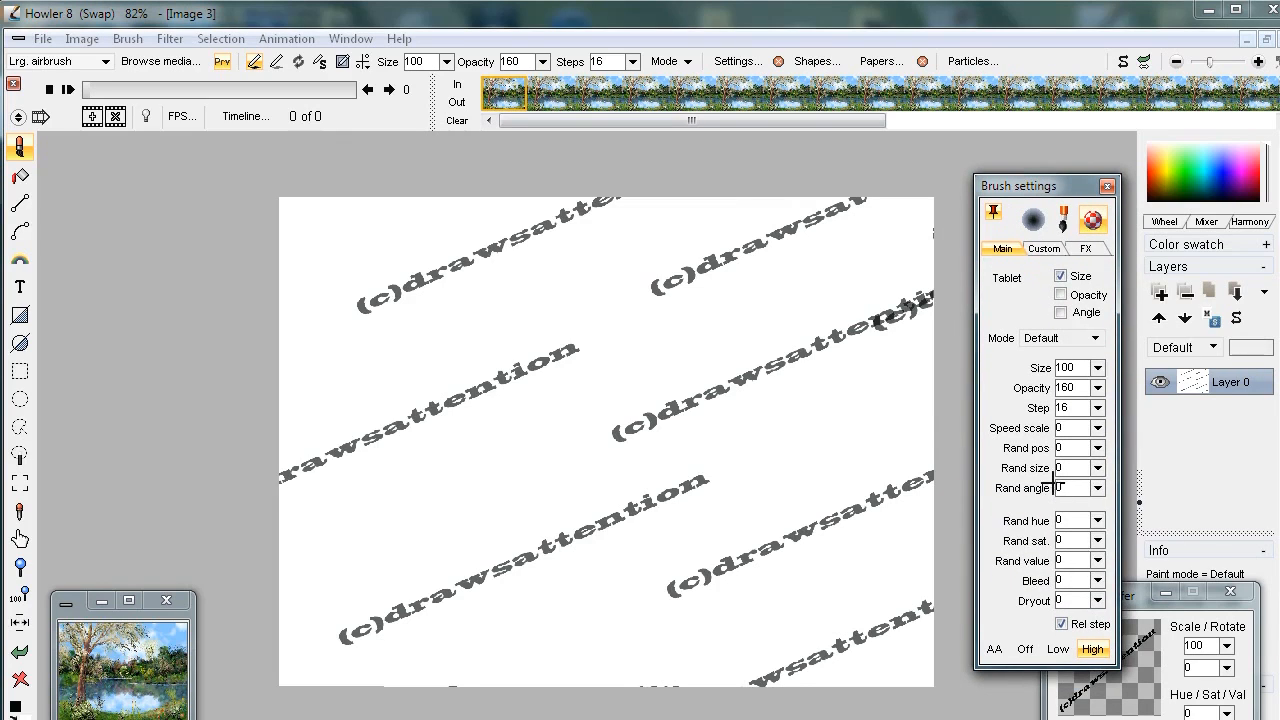
pyautogui.click(1097, 467)
pyautogui.moveTo(1030, 490)
pyautogui.mouseDown()
pyautogui.moveTo(988, 494)
pyautogui.moveTo(1028, 494)
pyautogui.mouseUp()
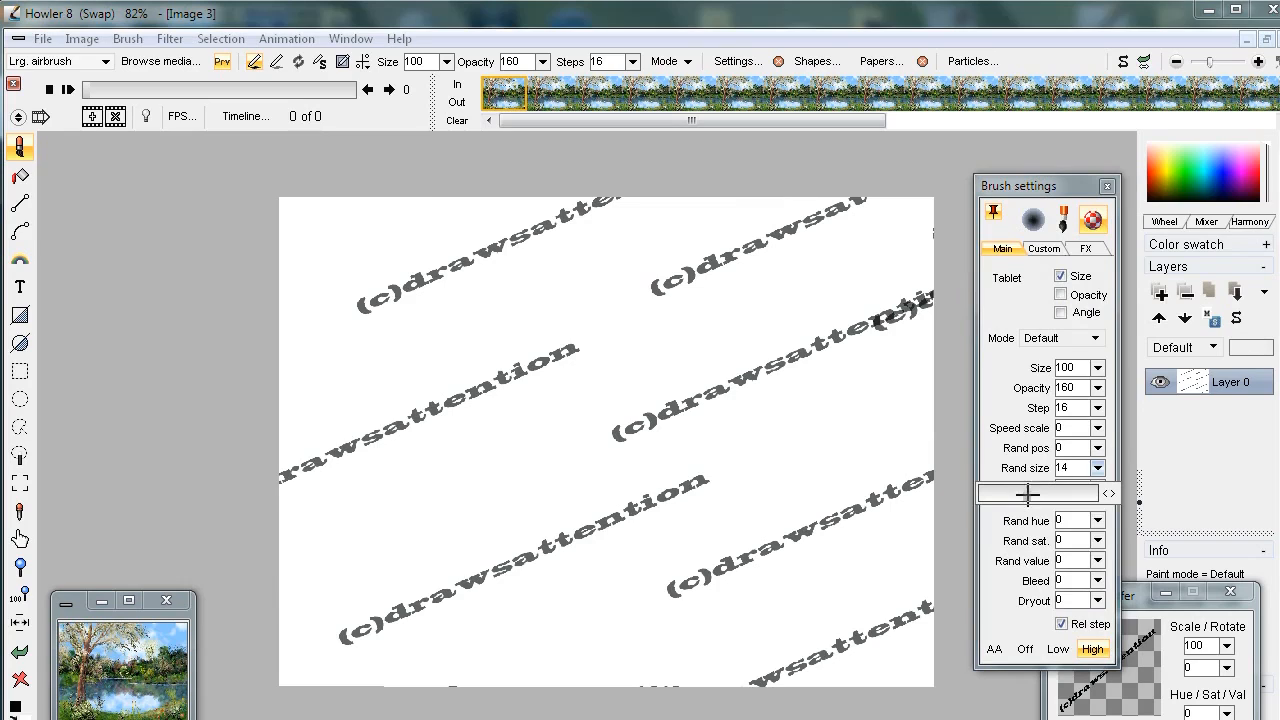
pyautogui.click(1043, 248)
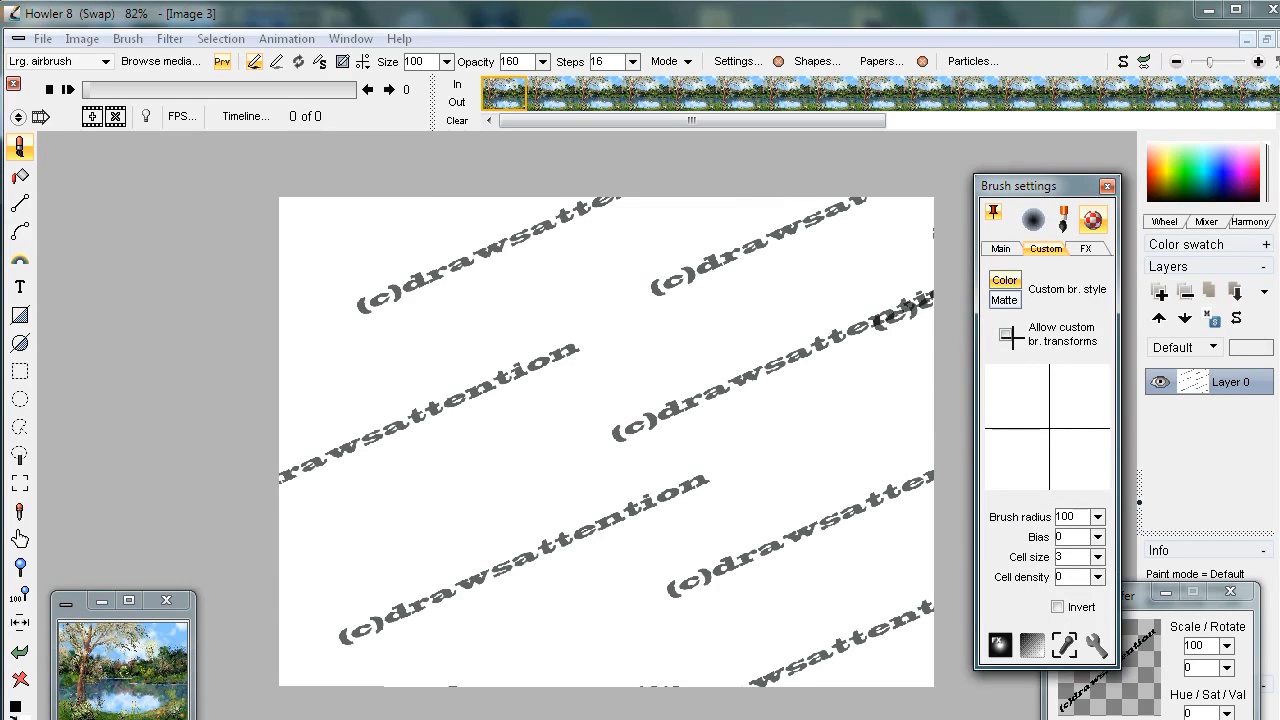
pyautogui.click(1005, 334)
pyautogui.click(1107, 186)
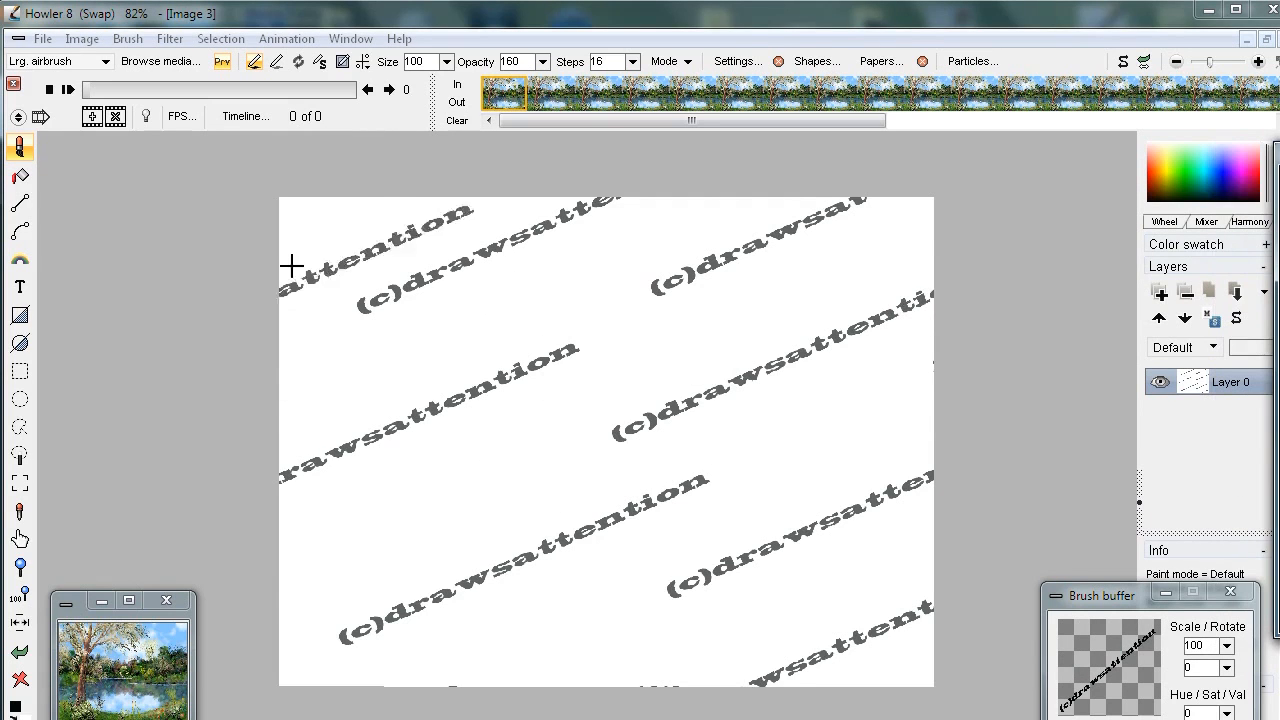
pyautogui.moveTo(301, 262)
pyautogui.mouseDown()
pyautogui.moveTo(706, 437)
pyautogui.moveTo(826, 457)
pyautogui.moveTo(824, 442)
pyautogui.mouseUp()
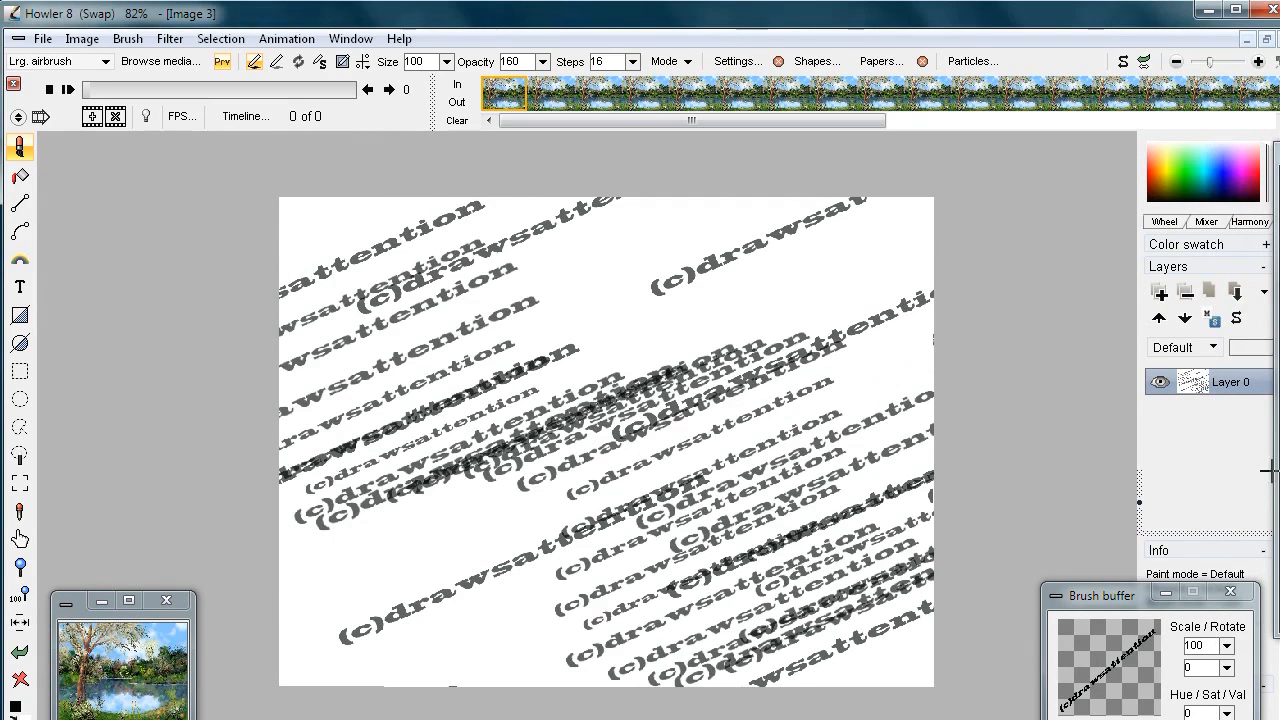
# Set the brush's random size to 29 and paint another trail of text stamps over the middle and upper part of the swap image.
pyautogui.moveTo(1279, 155); pyautogui.dragTo(1006, 166)
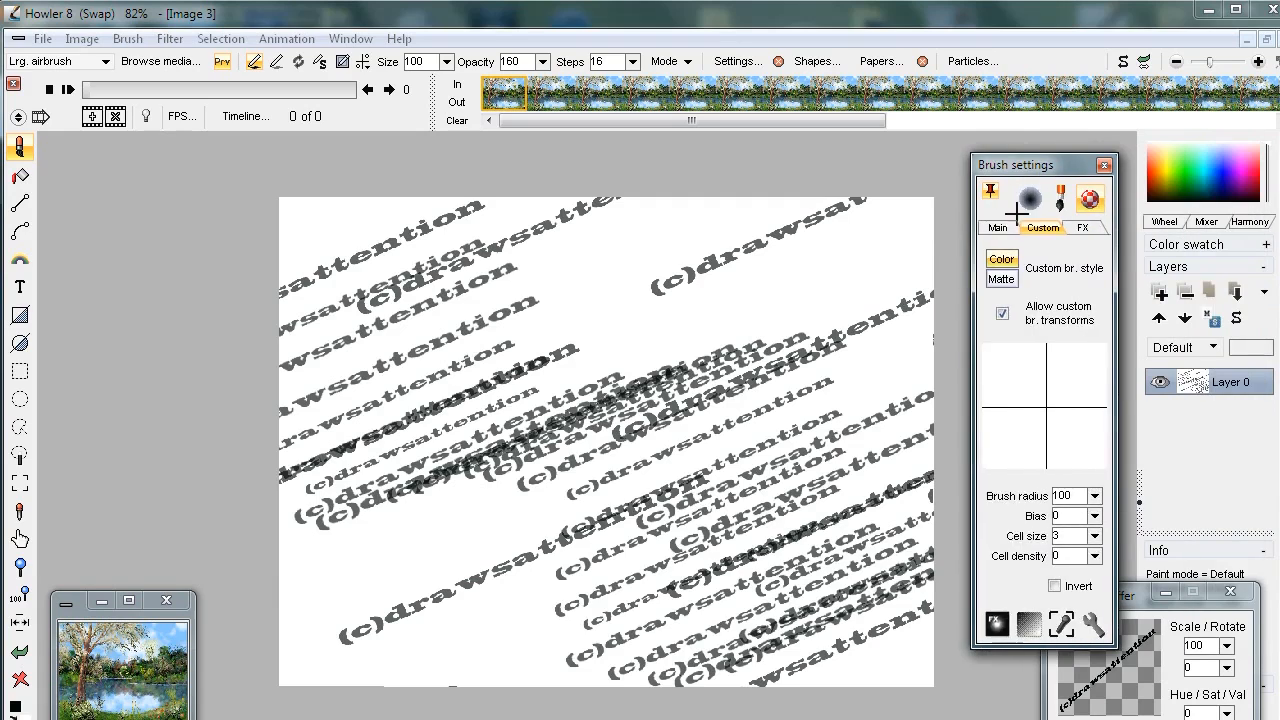
pyautogui.click(1000, 224)
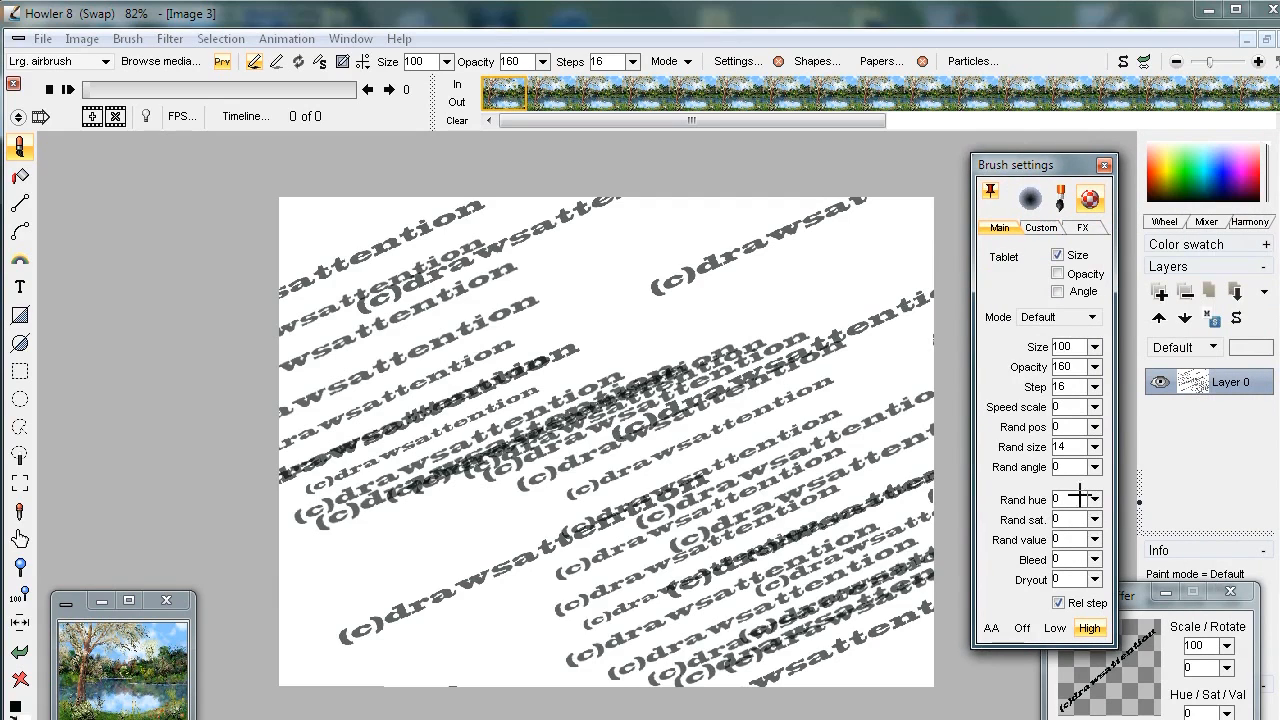
pyautogui.moveTo(1095, 447); pyautogui.dragTo(1085, 472)
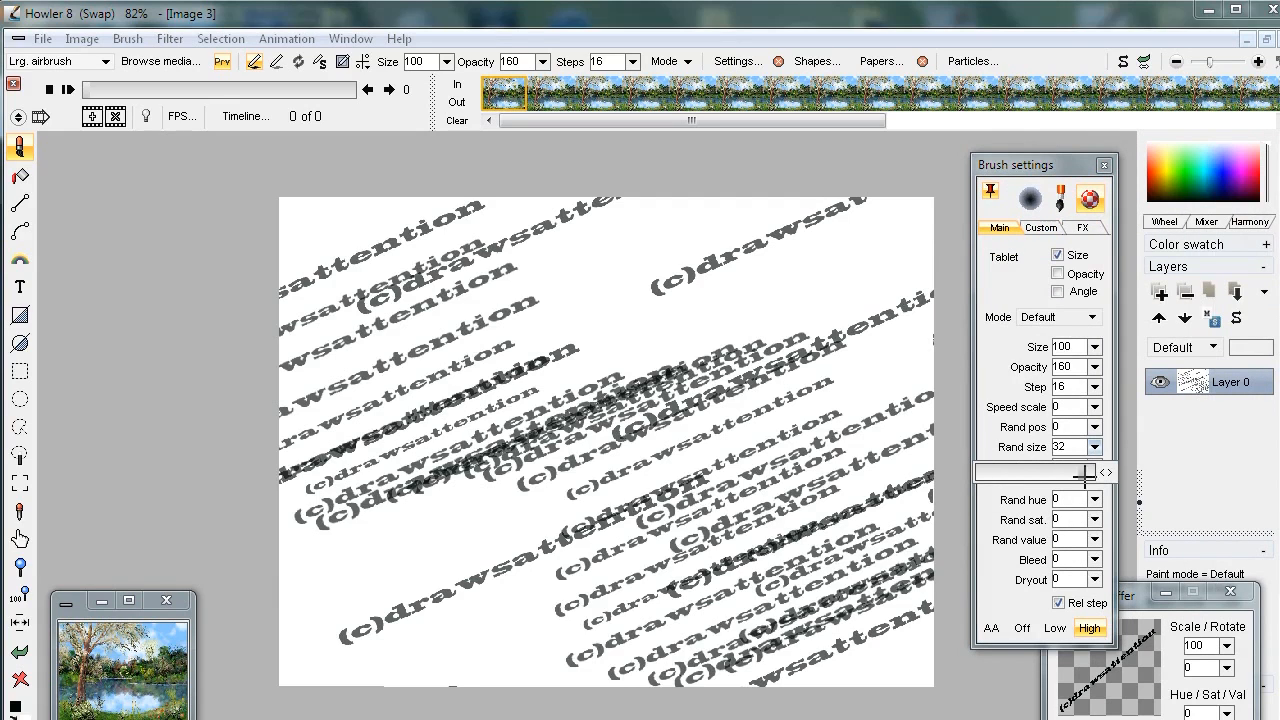
pyautogui.moveTo(788, 438); pyautogui.dragTo(419, 519)
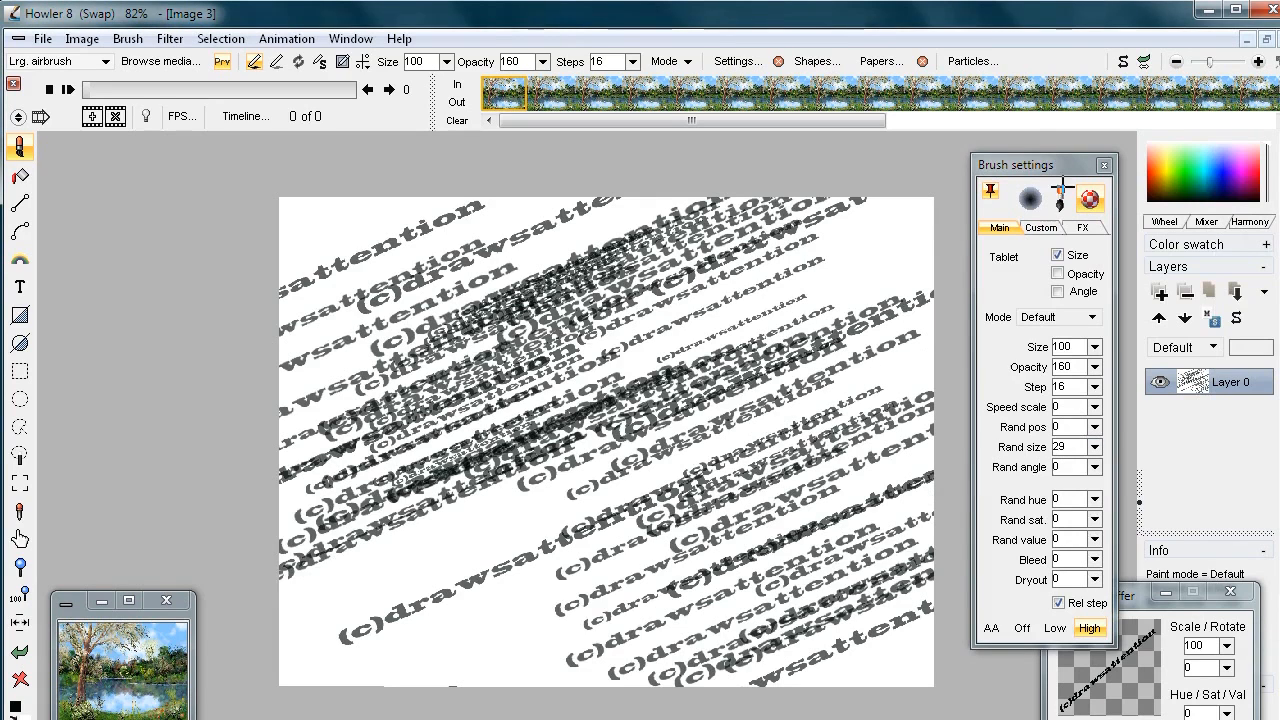
# Put the brush settings away, set the brush steps to 182, and repaint the cleared swap image with a trail of text stamps.
pyautogui.moveTo(1009, 165); pyautogui.dragTo(1279, 165)
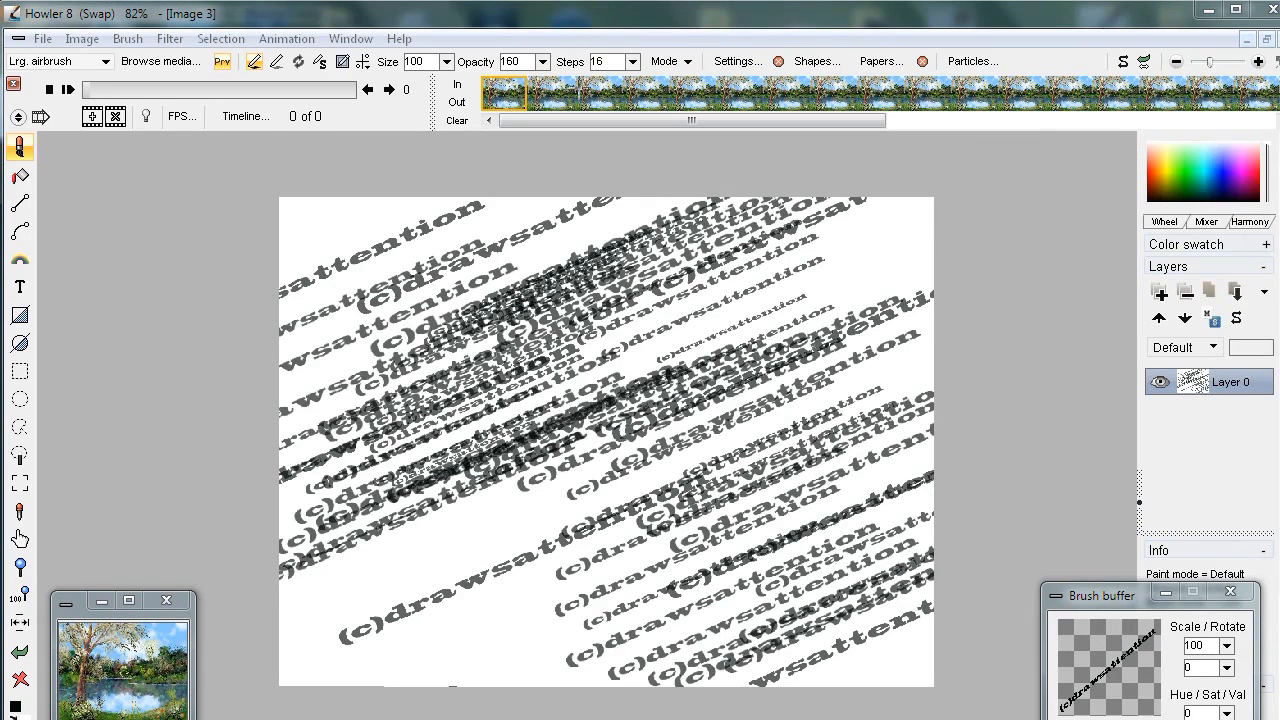
pyautogui.moveTo(633, 61); pyautogui.dragTo(600, 88)
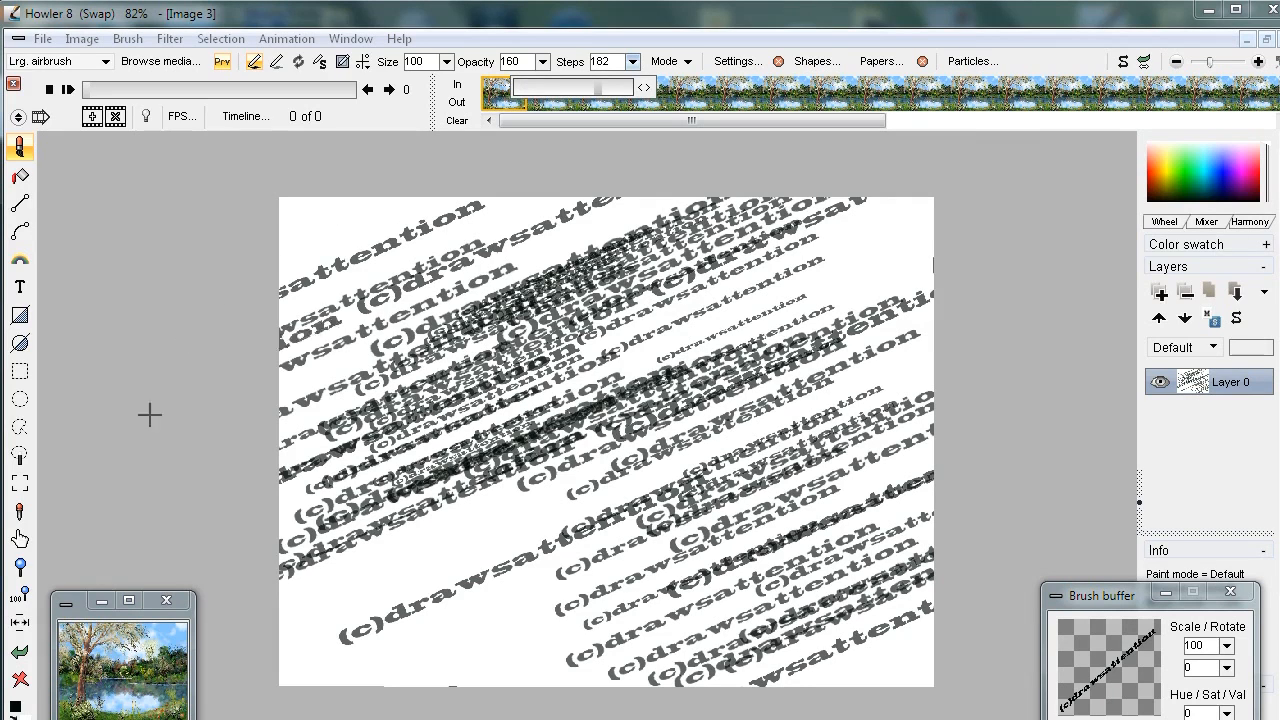
pyautogui.click(20, 678)
pyautogui.moveTo(290, 250)
pyautogui.mouseDown()
pyautogui.moveTo(309, 302)
pyautogui.moveTo(896, 584)
pyautogui.moveTo(743, 497)
pyautogui.moveTo(409, 697)
pyautogui.moveTo(429, 566)
pyautogui.moveTo(577, 427)
pyautogui.moveTo(951, 291)
pyautogui.moveTo(808, 634)
pyautogui.moveTo(380, 545)
pyautogui.moveTo(416, 485)
pyautogui.mouseUp()
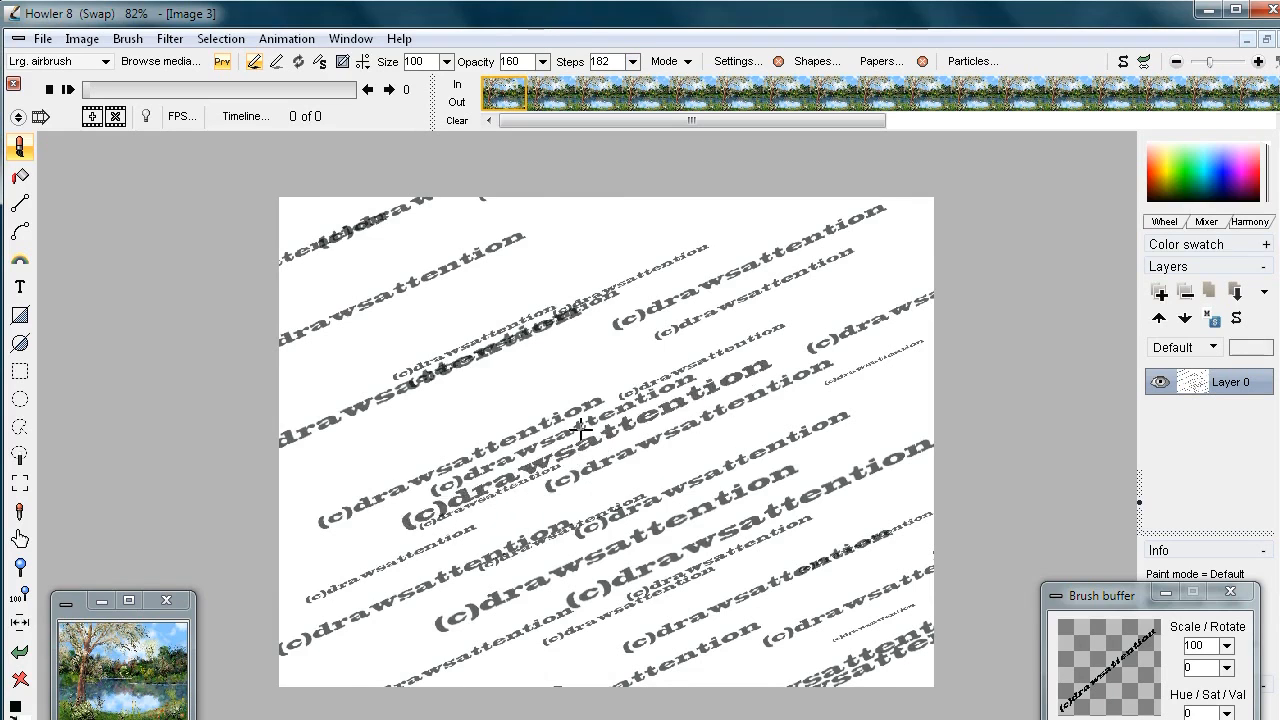
# Set the brush steps to 255, clear the swap image, and paint a sparser scatter of "(c)drawsattention" stamps across it.
pyautogui.click(631, 61)
pyautogui.moveTo(603, 87); pyautogui.dragTo(687, 98)
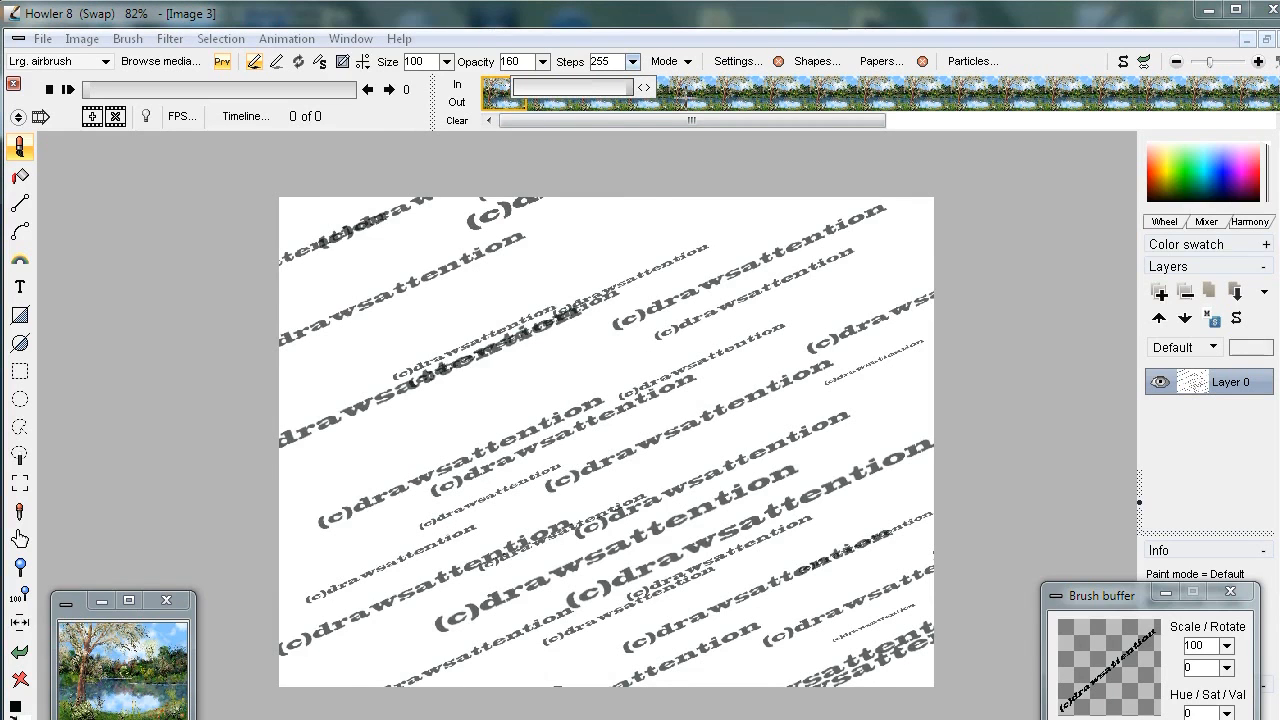
pyautogui.click(22, 681)
pyautogui.moveTo(298, 317); pyautogui.dragTo(1013, 587)
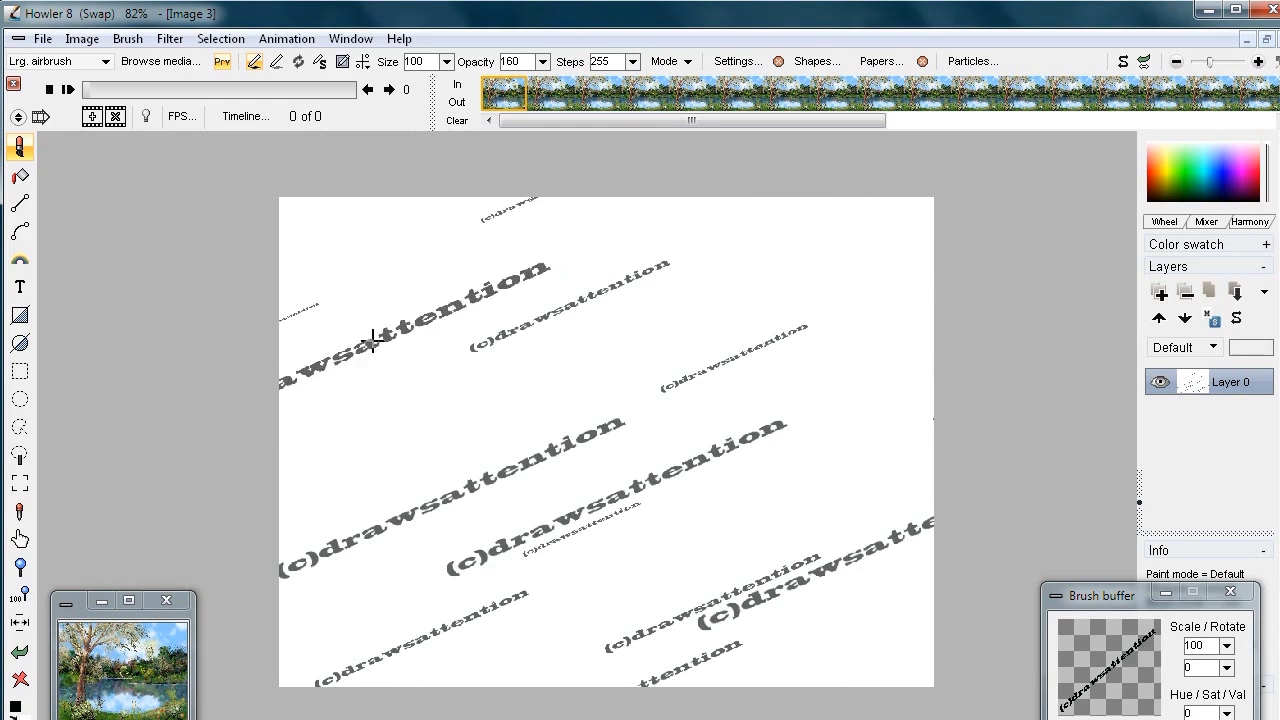
pyautogui.scroll(2, 616, 375)
pyautogui.scroll(1, 616, 375)
pyautogui.scroll(-3, 457, 386)
pyautogui.scroll(2, 571, 383)
pyautogui.scroll(-1, 535, 389)
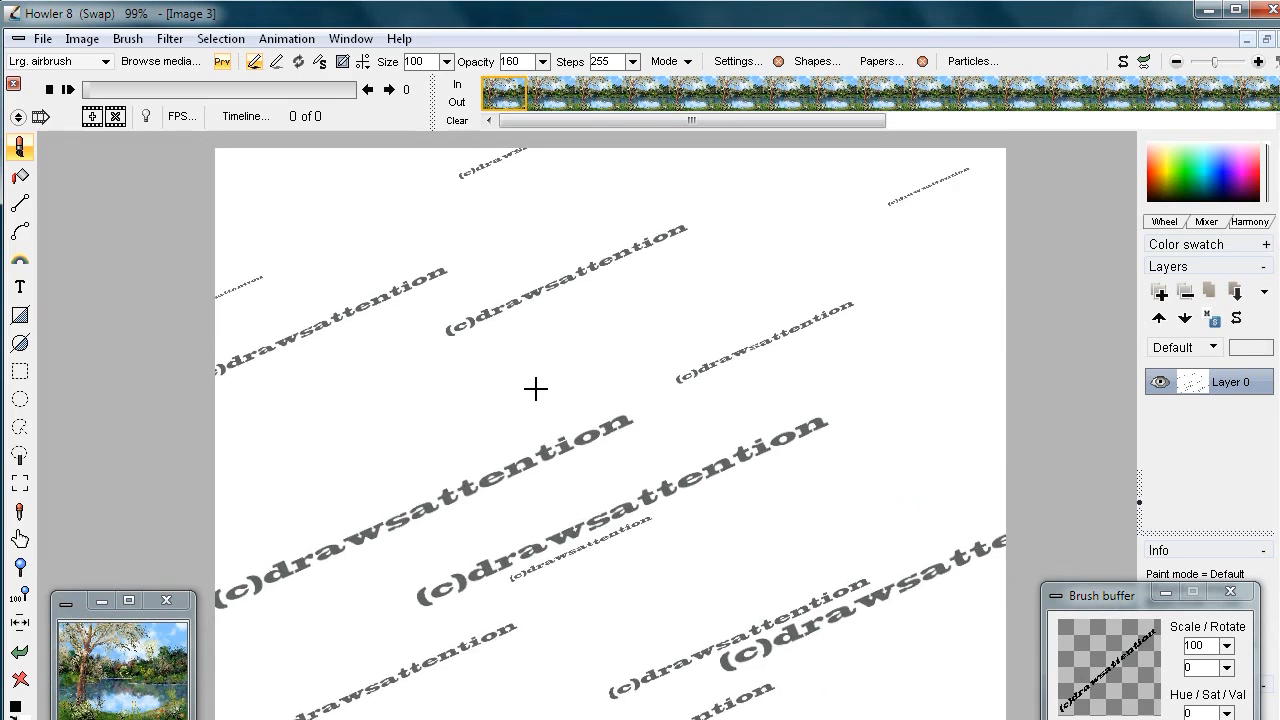
pyautogui.scroll(-1, 535, 389)
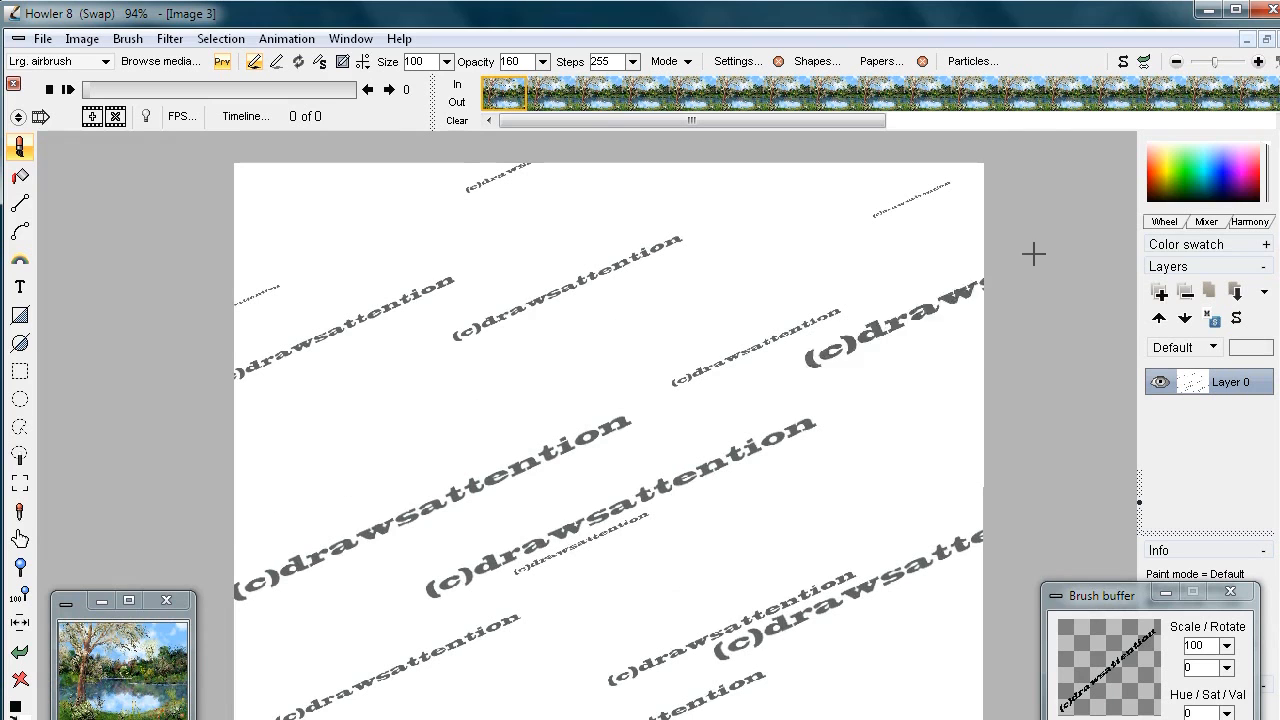
# Return to the main painting and turn on swap mixing to overlay the swap image's text on the lake scene.
pyautogui.click(1121, 60)
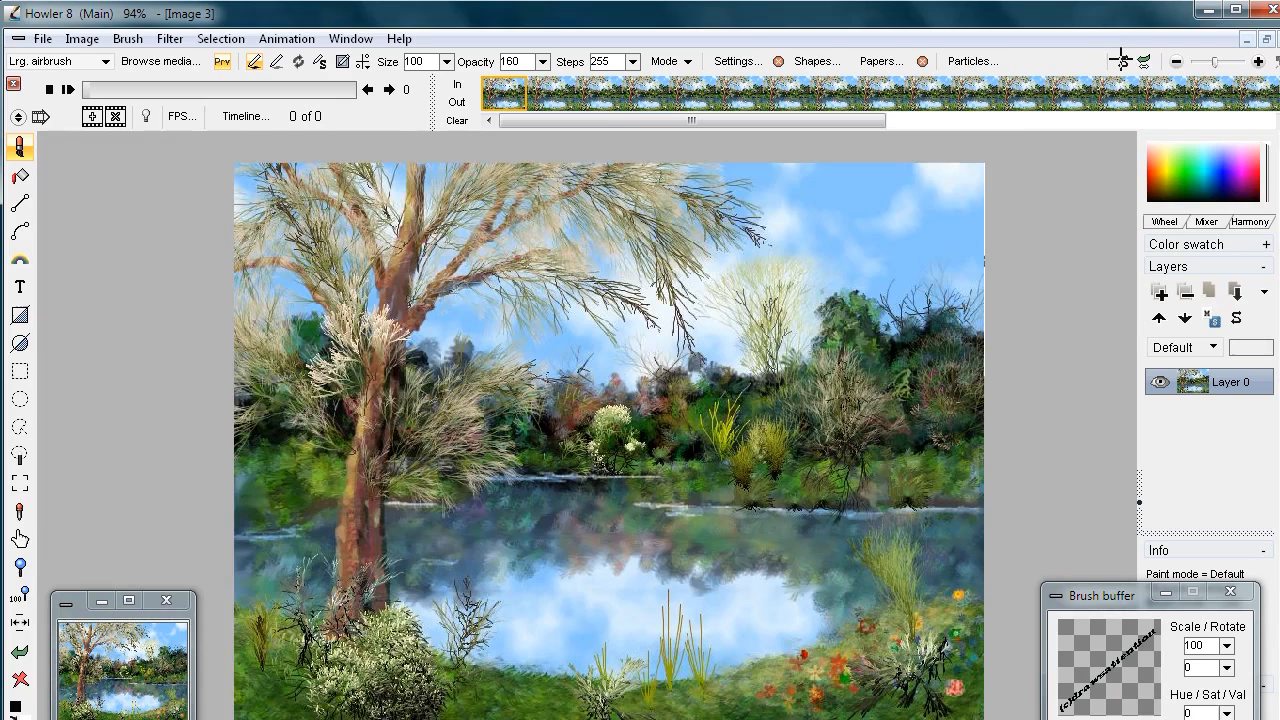
pyautogui.click(1121, 60)
pyautogui.click(1121, 60)
pyautogui.scroll(3, 1208, 350)
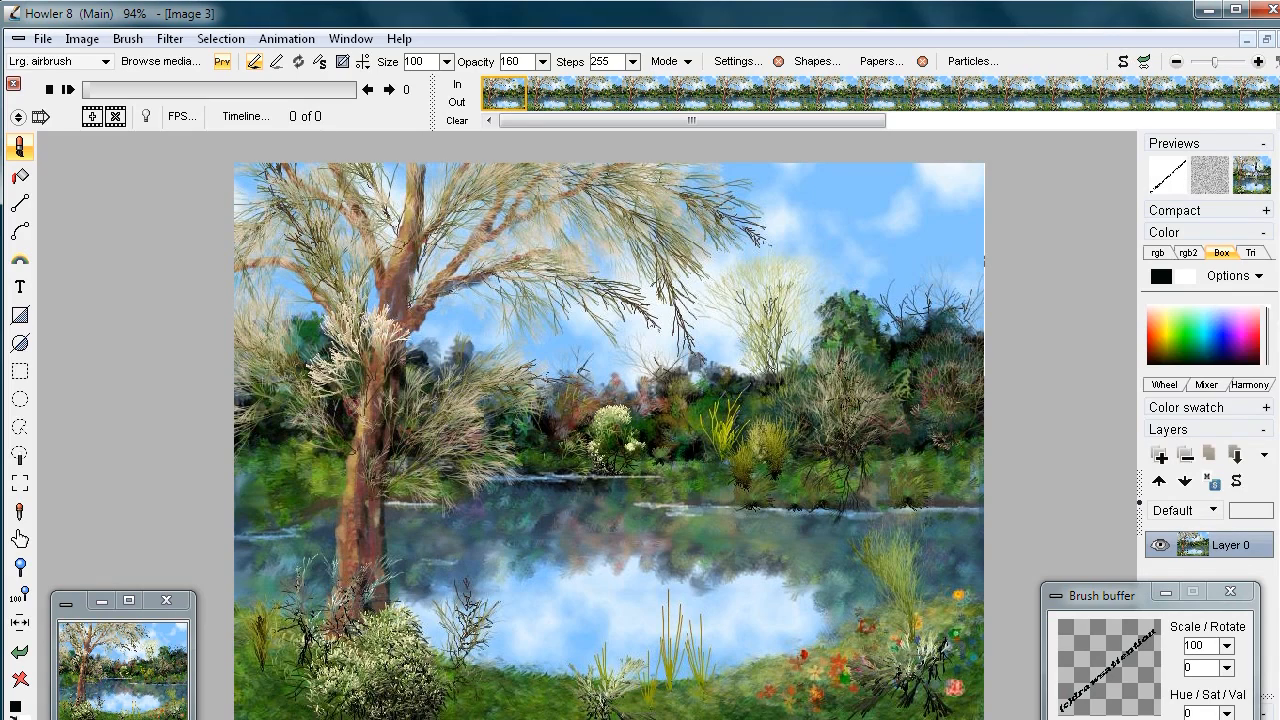
pyautogui.click(1212, 482)
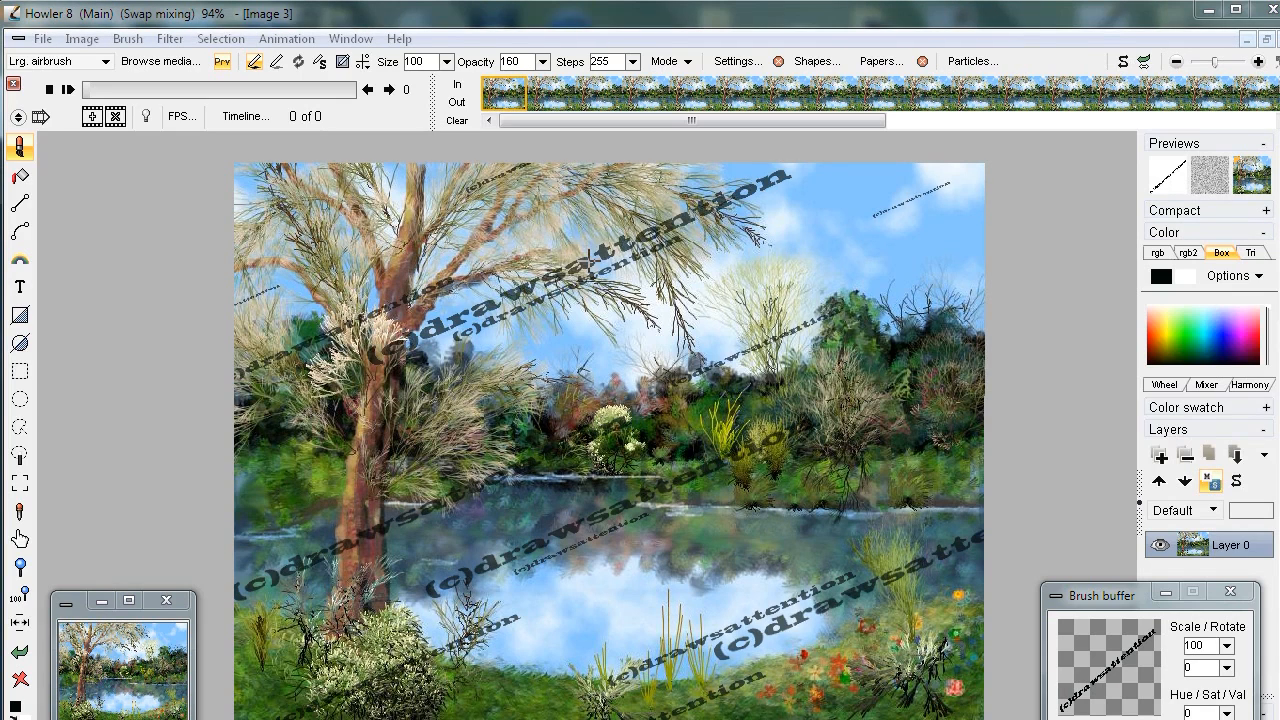
pyautogui.click(1252, 177)
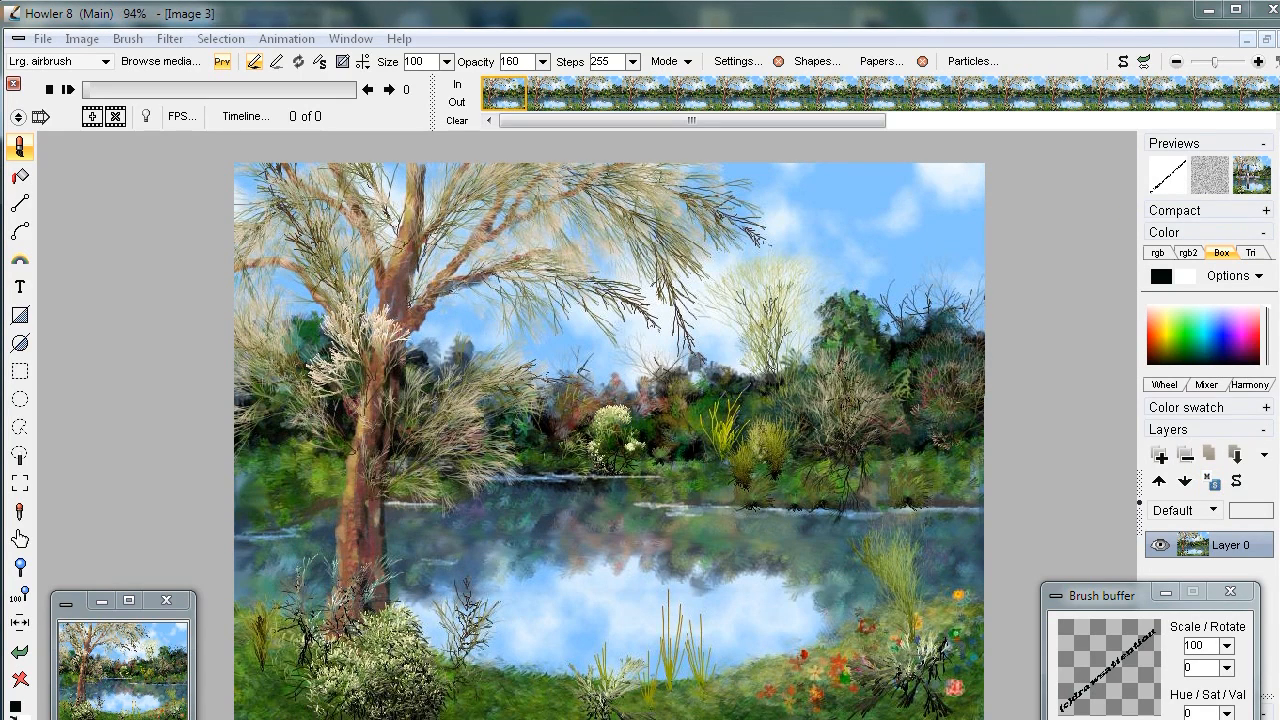
pyautogui.click(1247, 174)
# Try the Screen mode for mixing the swap image with the painting, and restore the Default mode.
pyautogui.rightClick(1247, 174)
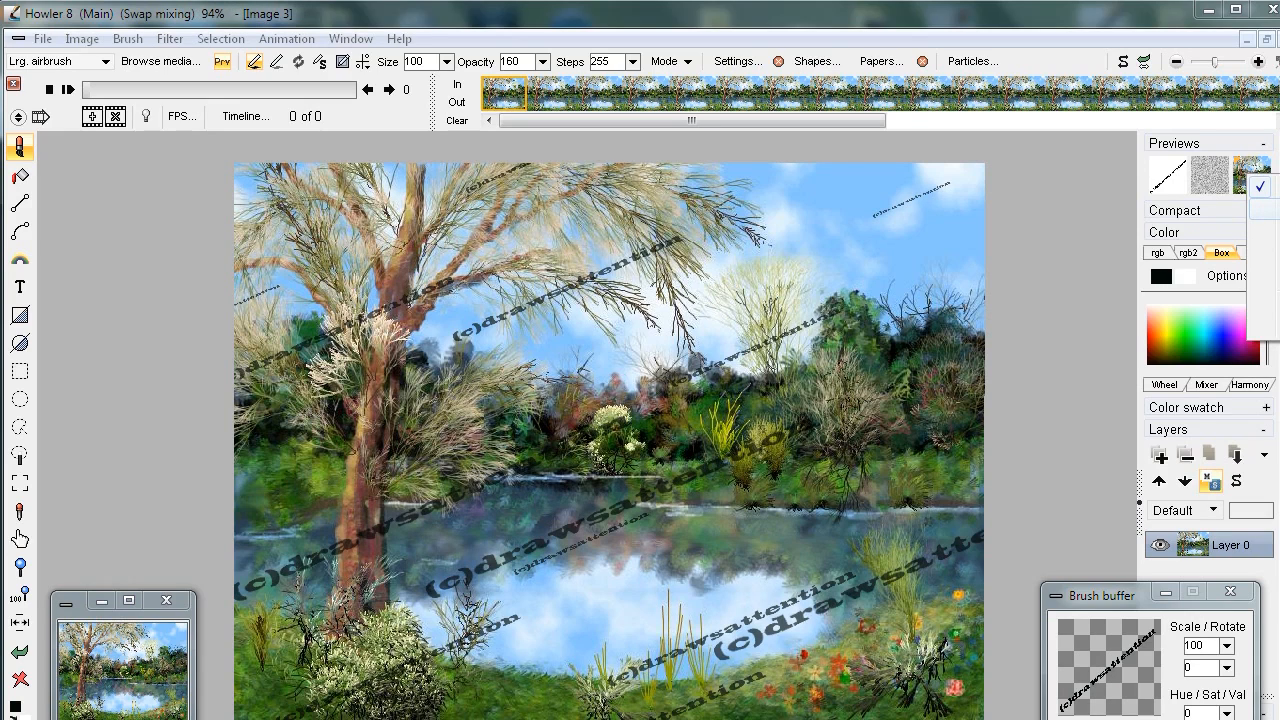
pyautogui.moveTo(1277, 252)
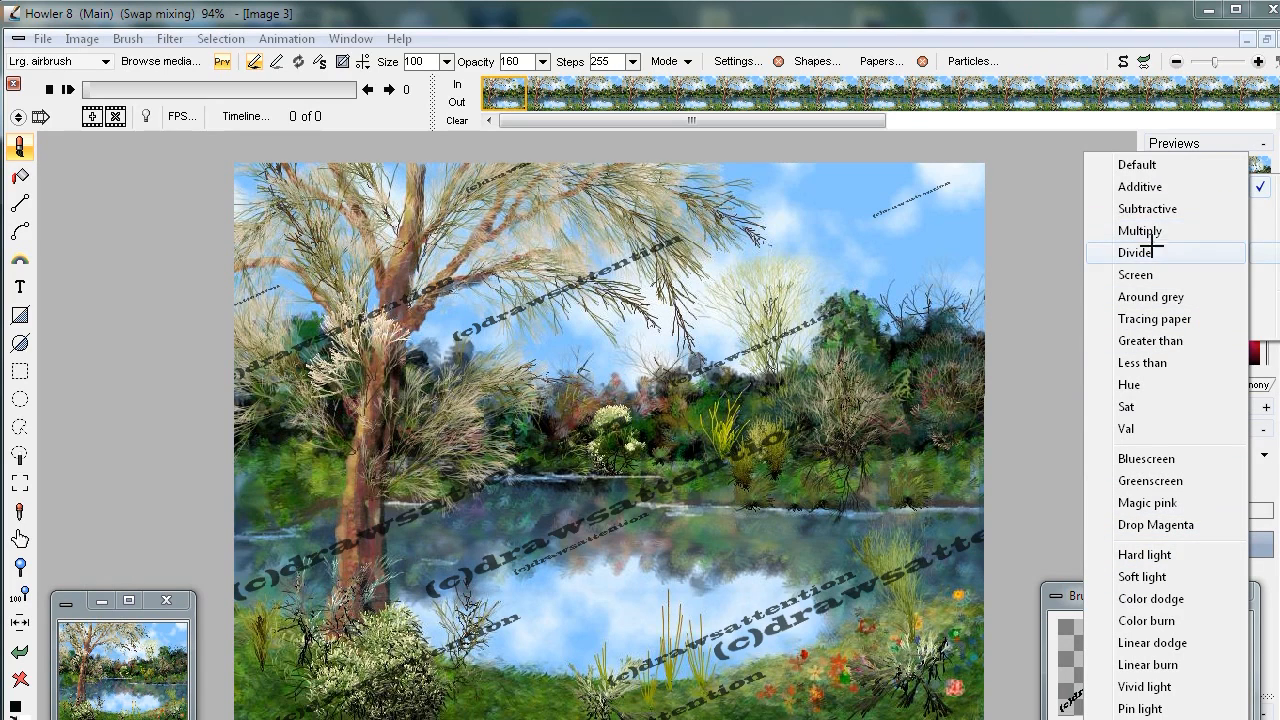
pyautogui.click(1140, 276)
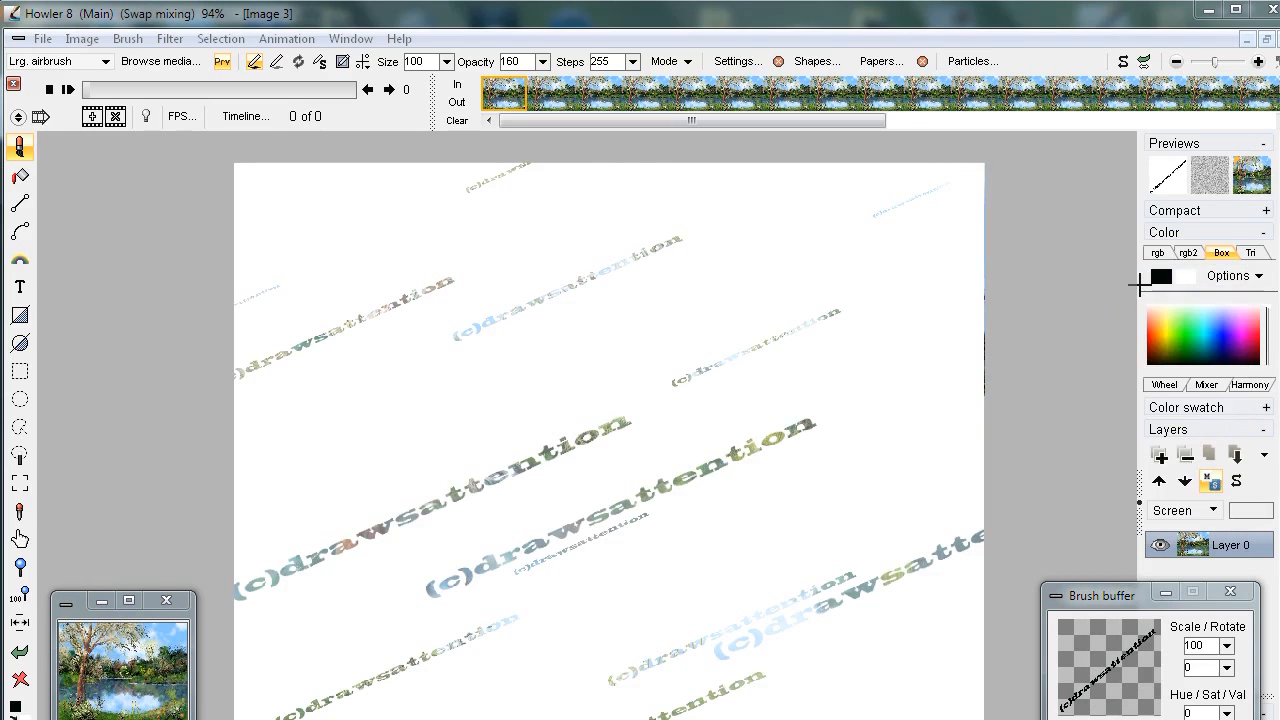
pyautogui.rightClick(1248, 172)
pyautogui.moveTo(1266, 227)
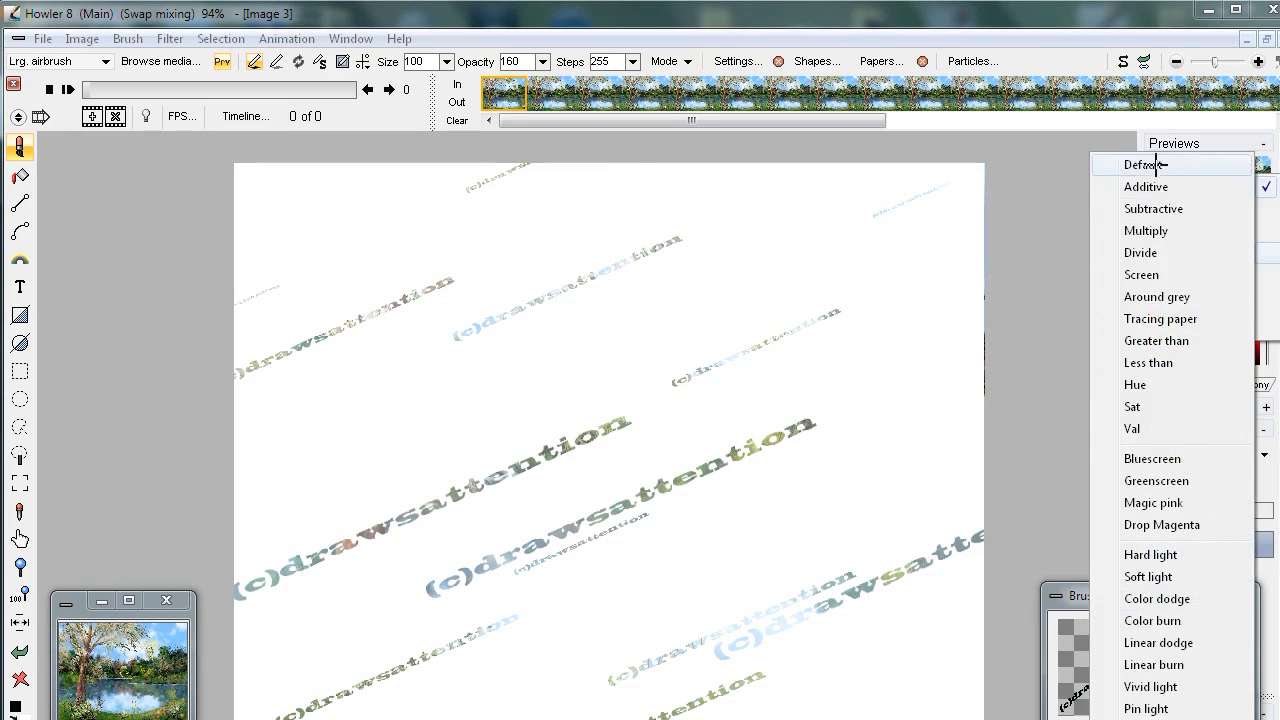
pyautogui.click(1158, 165)
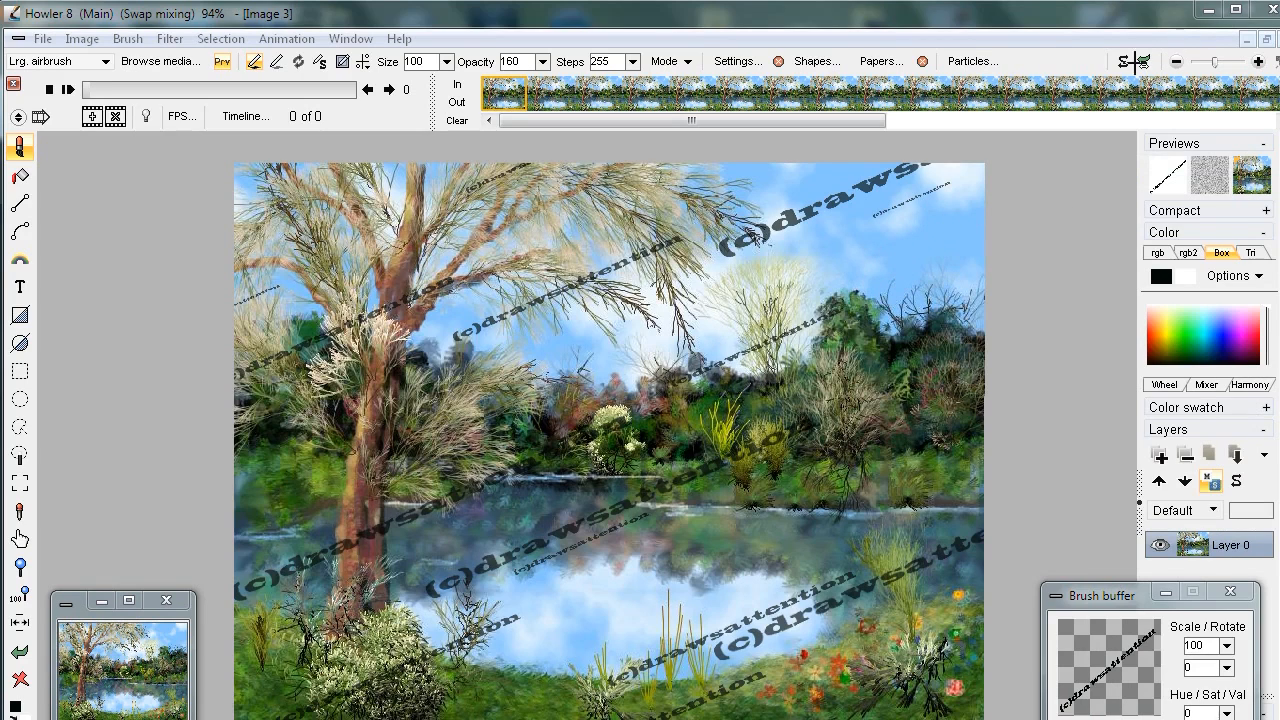
# Toggle swap mixing off and on repeatedly to compare the painting with and without the text overlay.
pyautogui.rightClick(1252, 178)
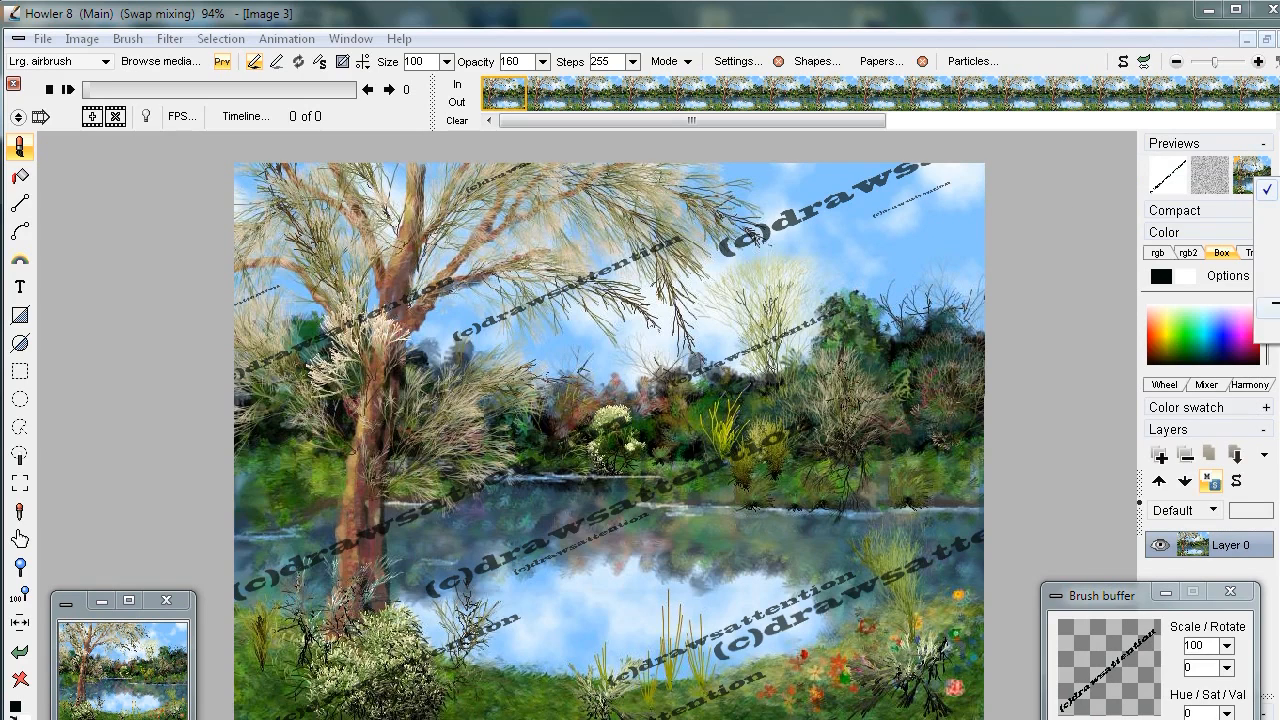
pyautogui.click(1266, 188)
pyautogui.click(1212, 482)
pyautogui.click(1212, 482)
pyautogui.click(1212, 482)
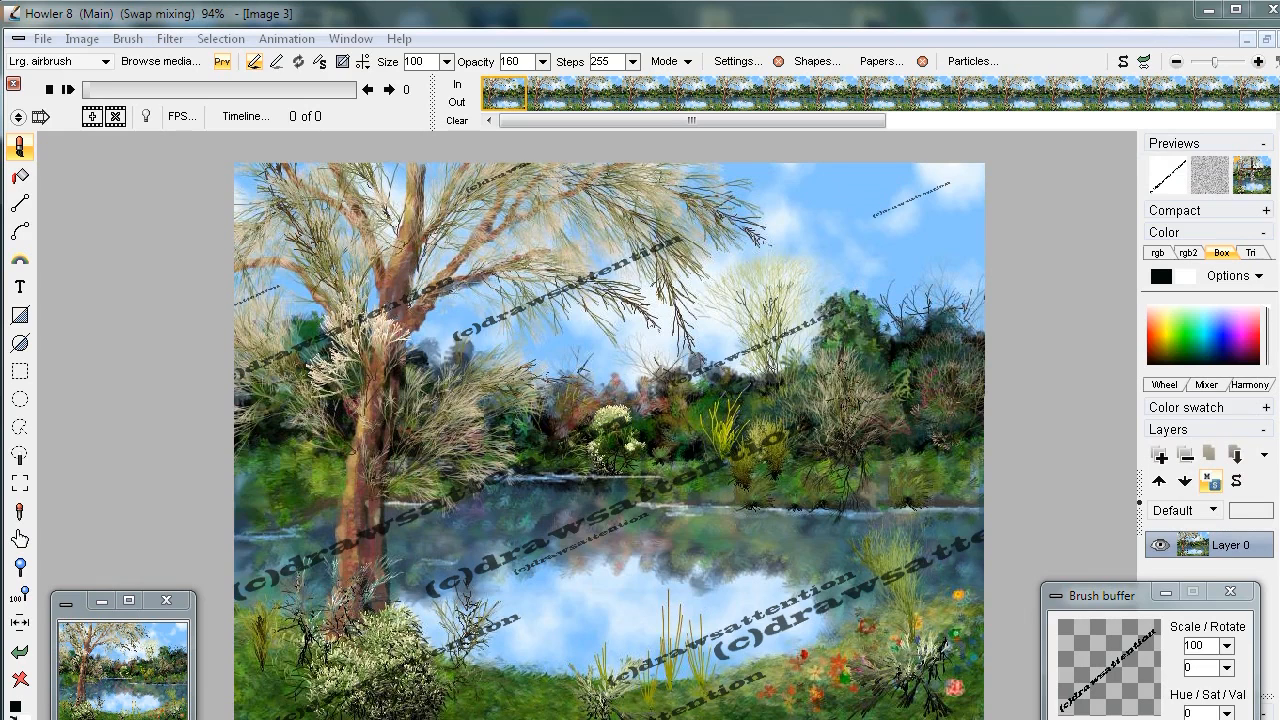
pyautogui.click(1212, 482)
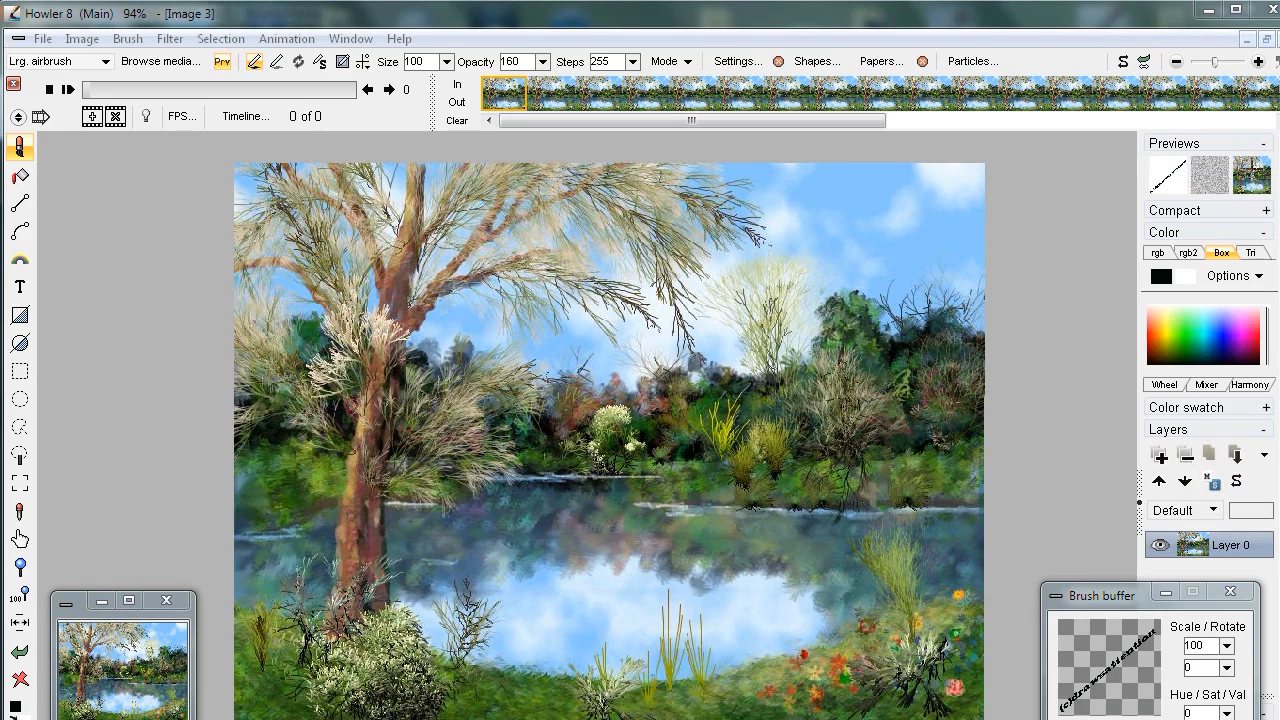
pyautogui.click(1212, 482)
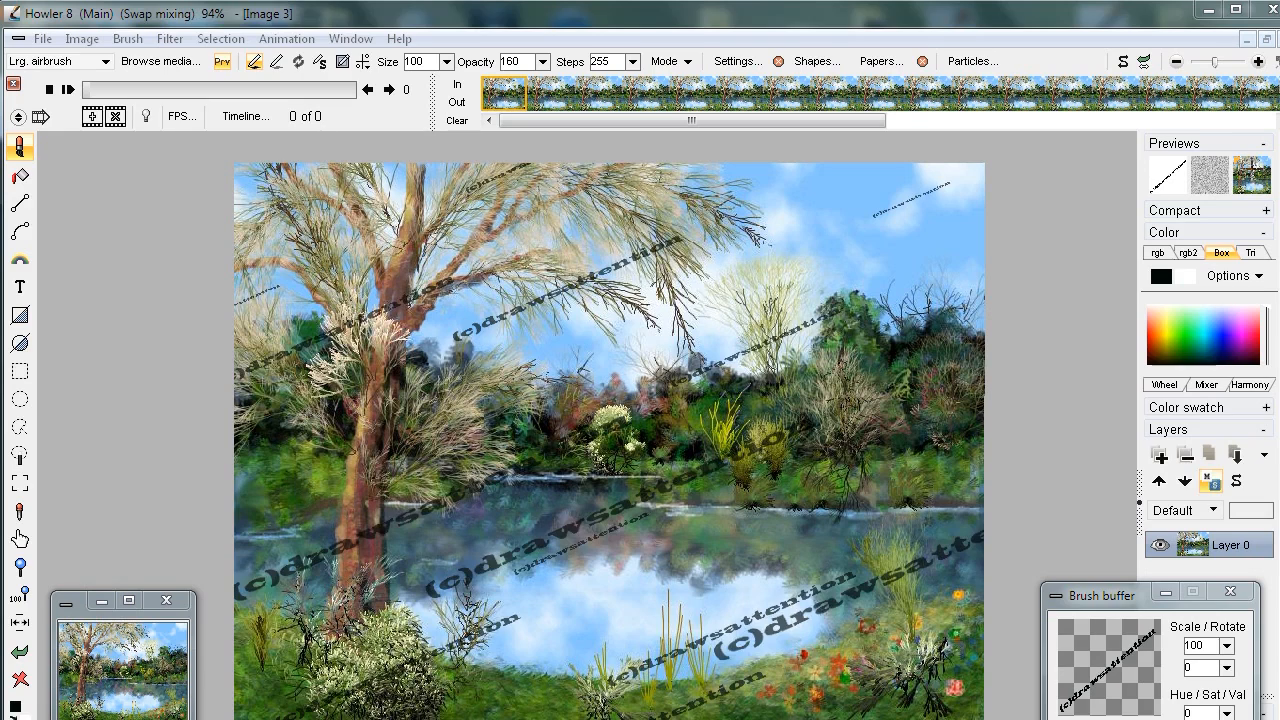
pyautogui.click(1212, 482)
pyautogui.click(1212, 482)
# Merge the mixed swap text into the main painting and adjust its strength slightly with Interactive undo.
pyautogui.rightClick(1253, 170)
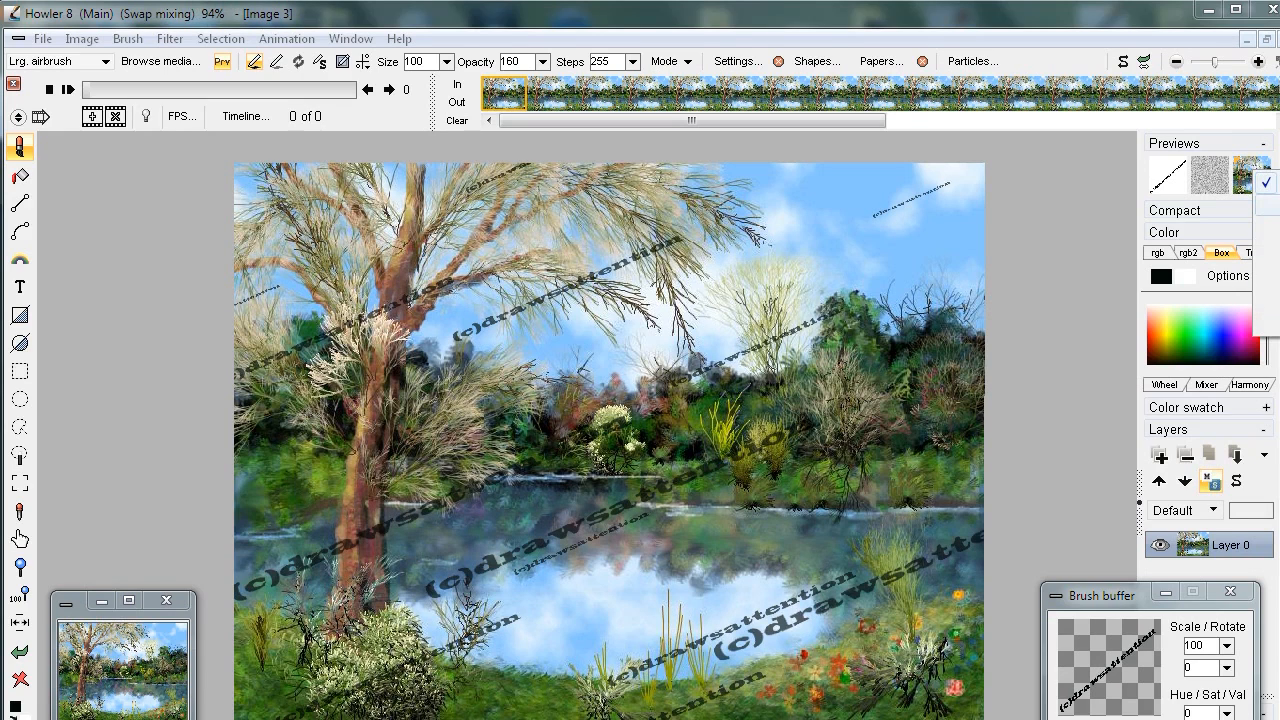
pyautogui.click(1268, 228)
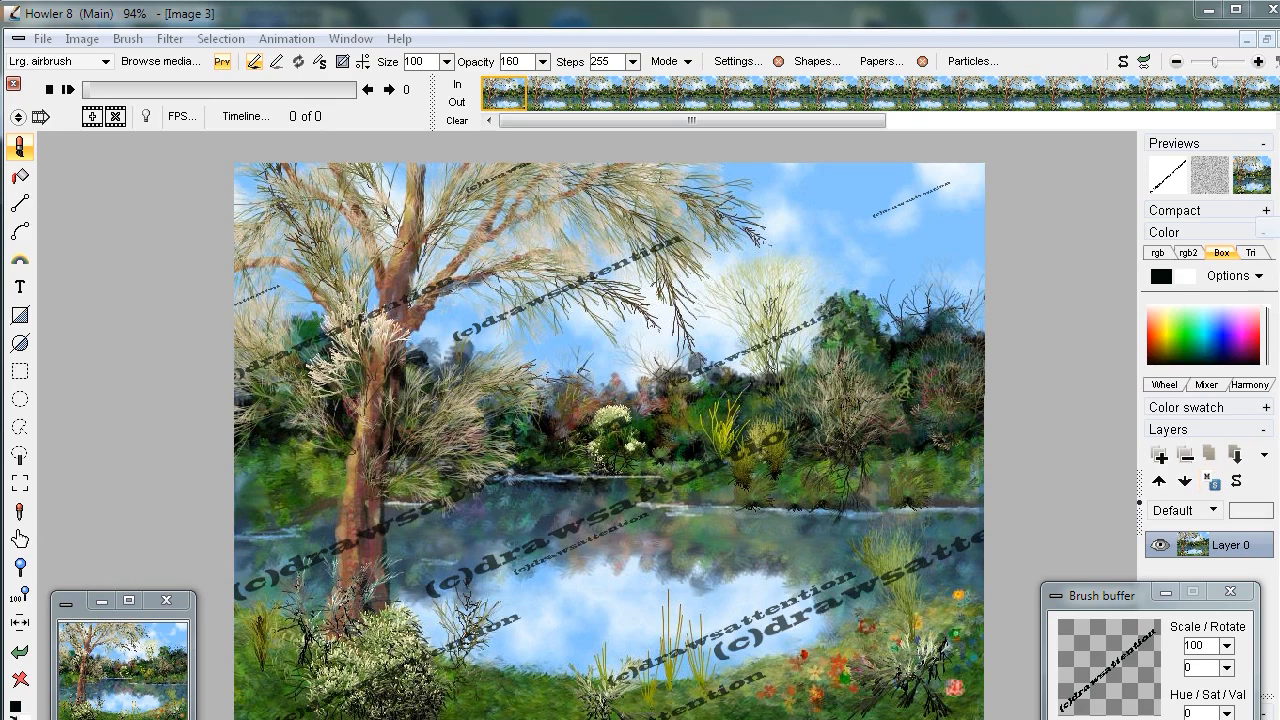
pyautogui.click(1115, 140)
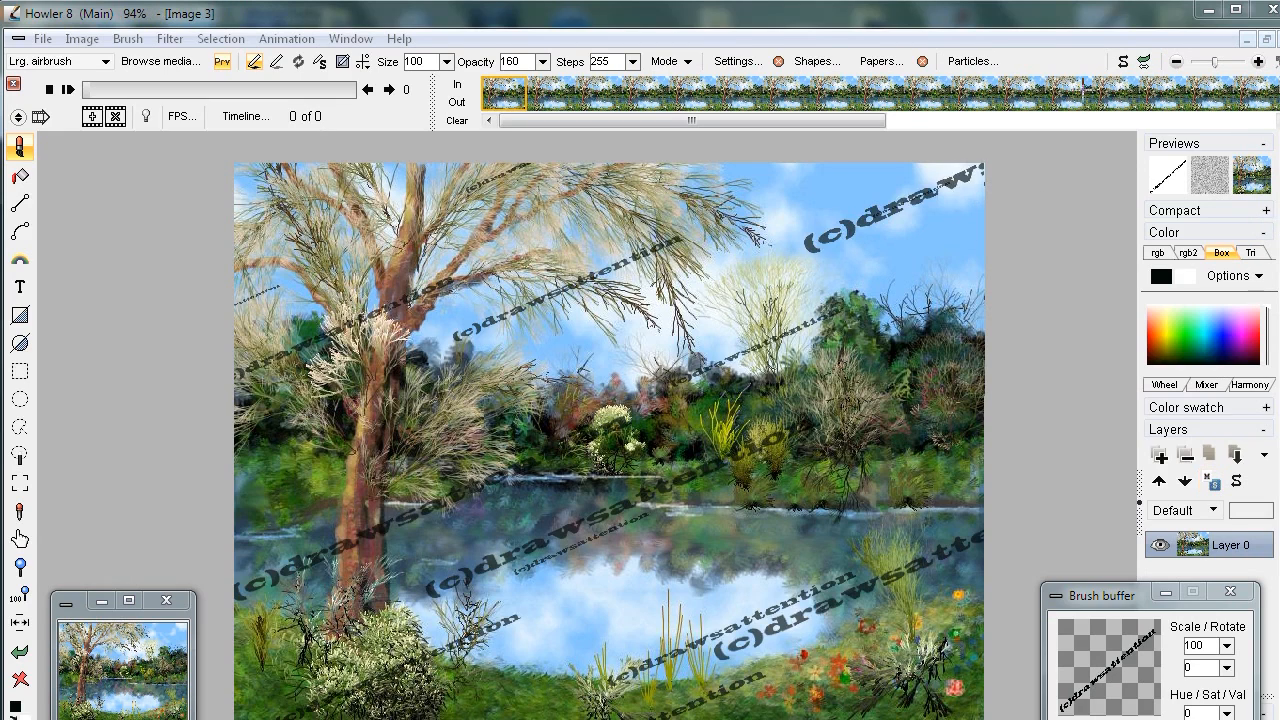
pyautogui.click(1149, 61)
pyautogui.moveTo(1204, 116)
pyautogui.mouseDown()
pyautogui.moveTo(1022, 116)
pyautogui.moveTo(1212, 117)
pyautogui.mouseUp()
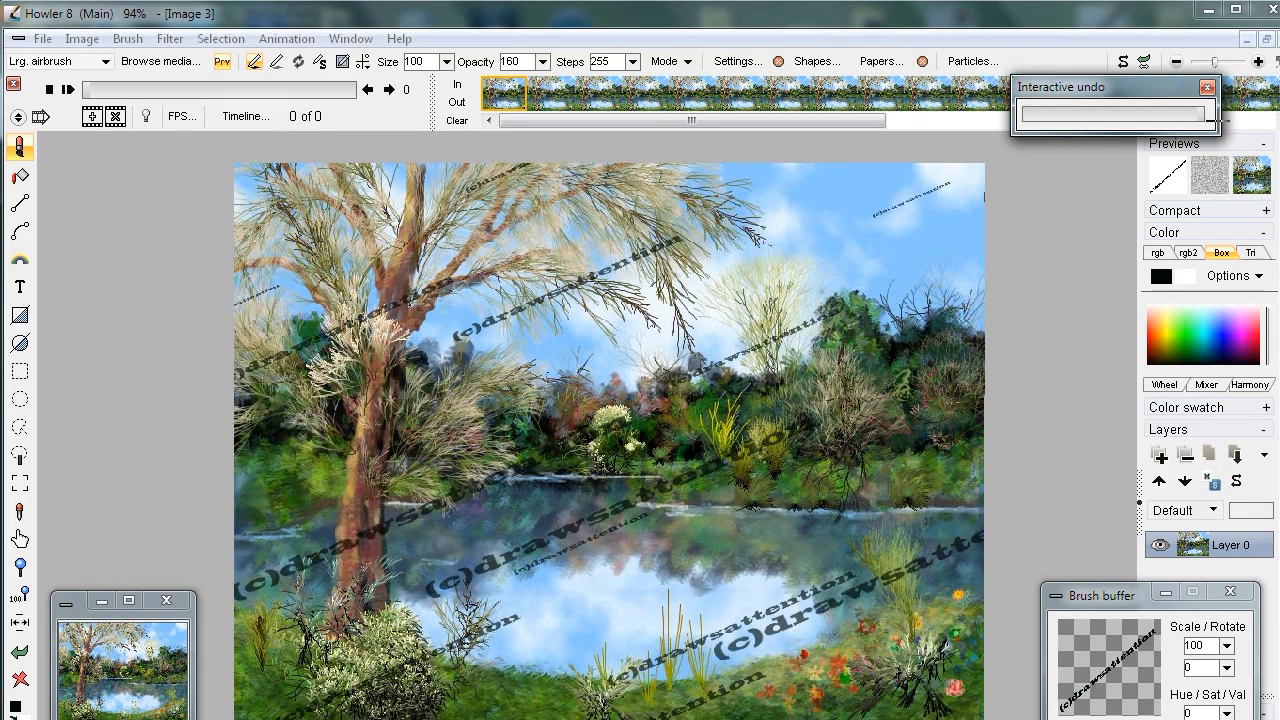
pyautogui.moveTo(1217, 121)
pyautogui.mouseDown()
pyautogui.moveTo(1040, 106)
pyautogui.moveTo(1235, 114)
pyautogui.mouseUp()
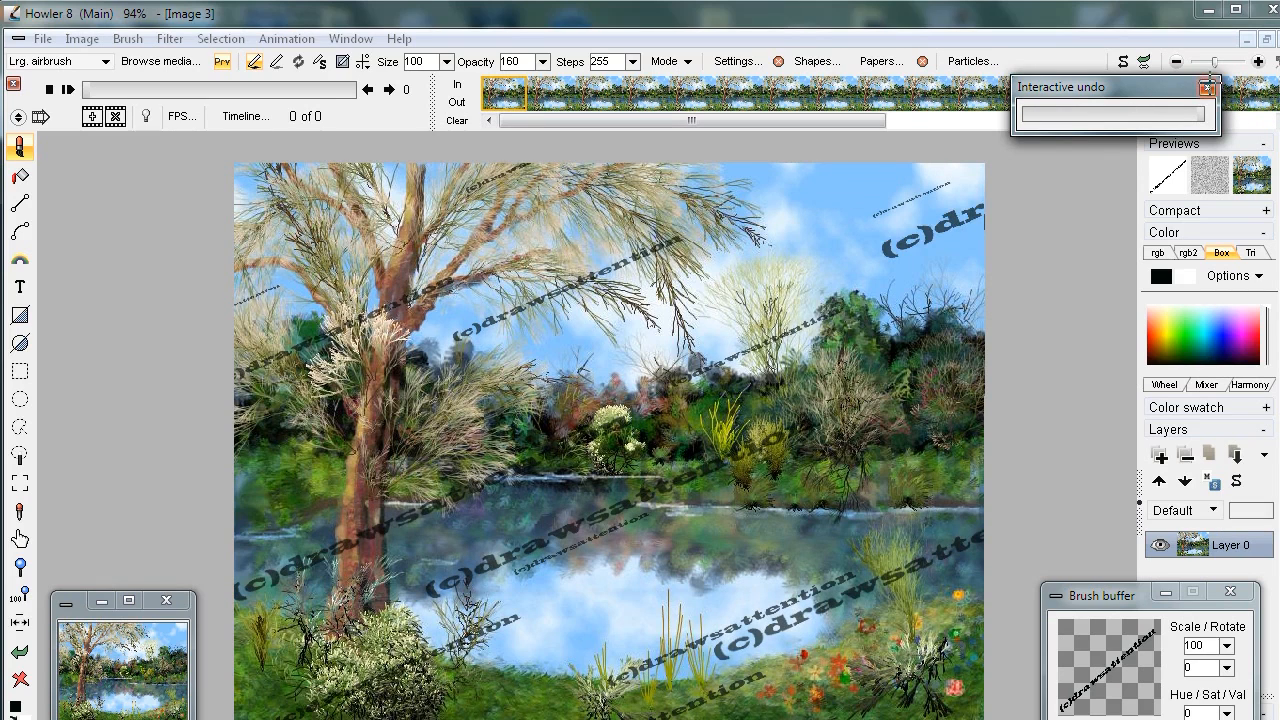
pyautogui.click(1207, 88)
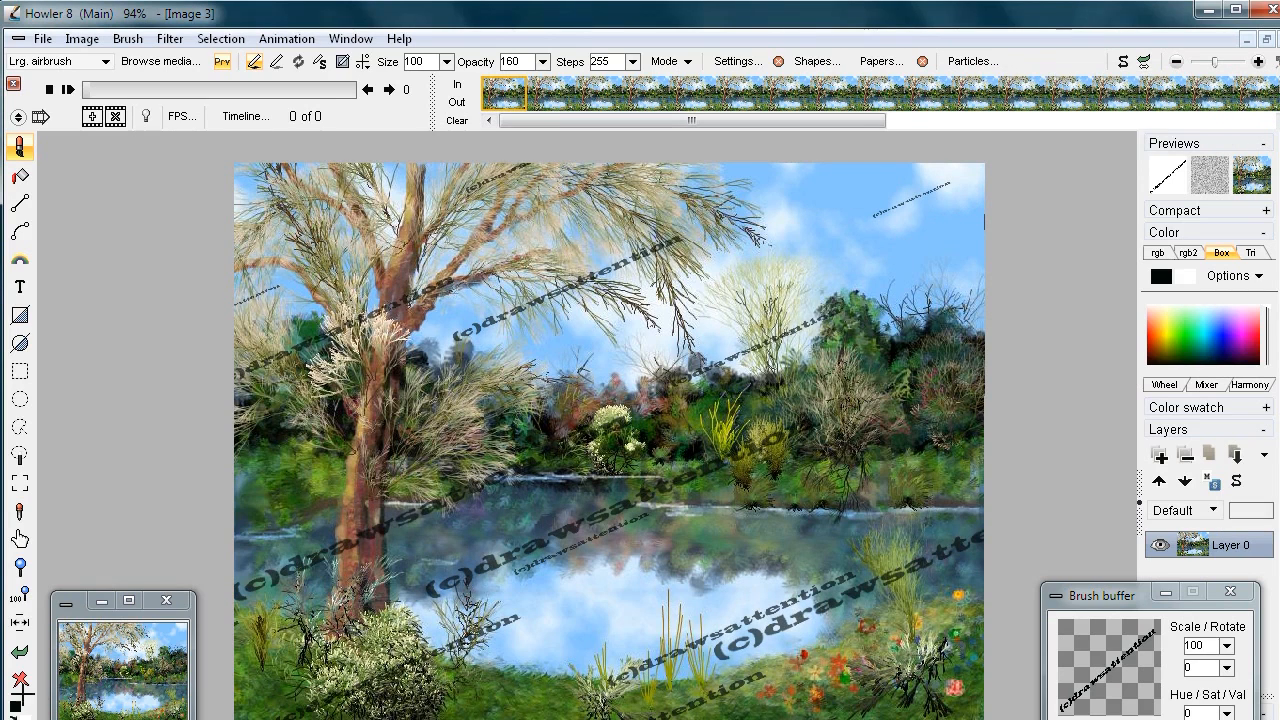
# Undo the merged watermark and turn off the brush preview, checking the text pattern on the swap image before returning to the painting.
pyautogui.click(130, 645)
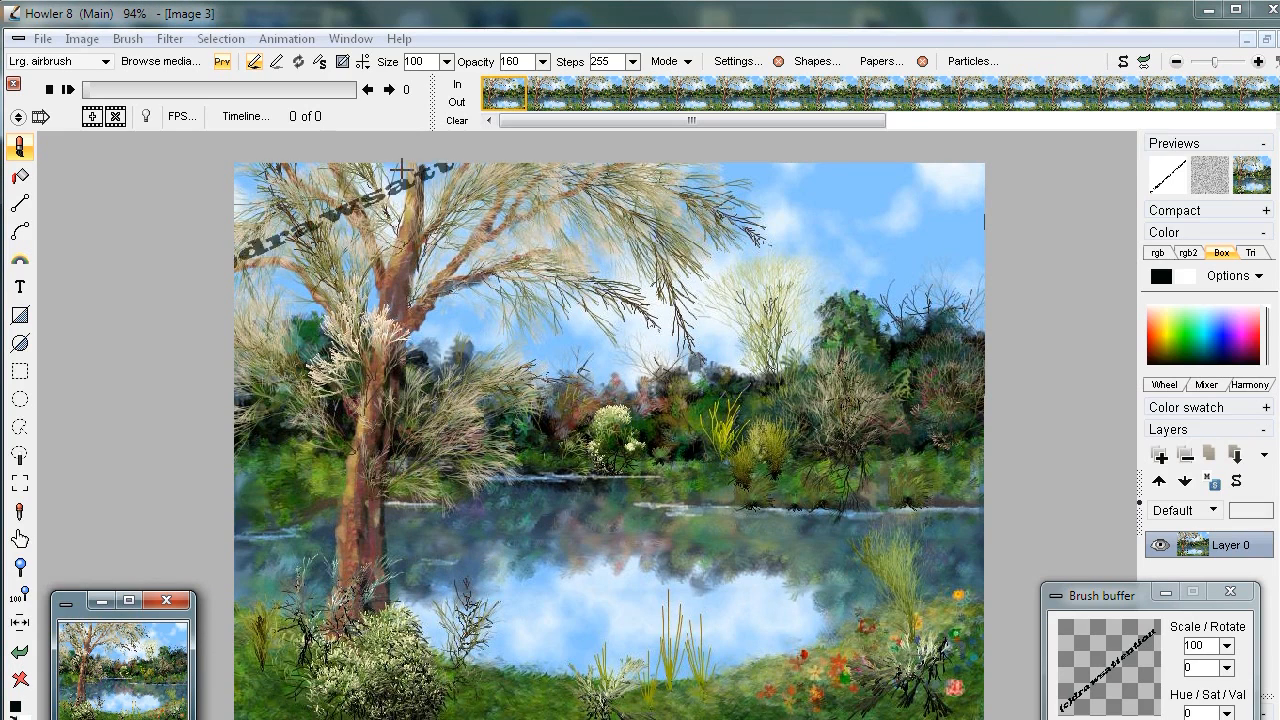
pyautogui.click(220, 60)
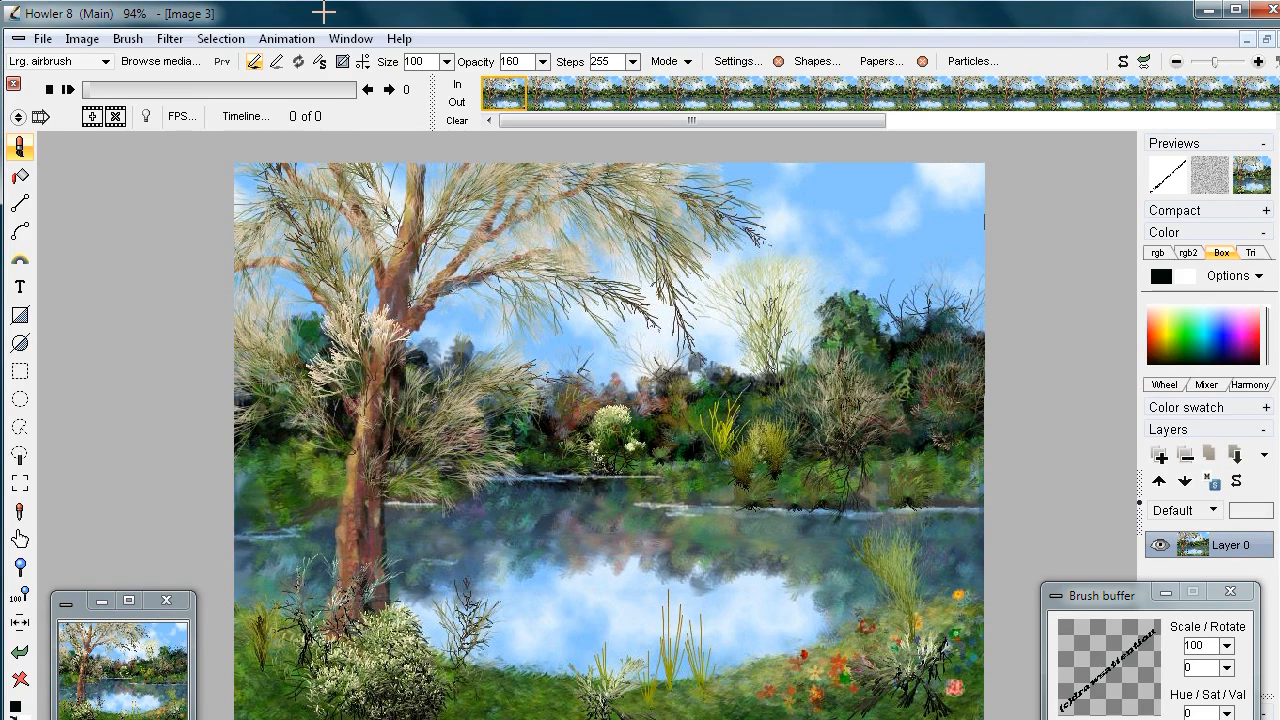
pyautogui.press('j')
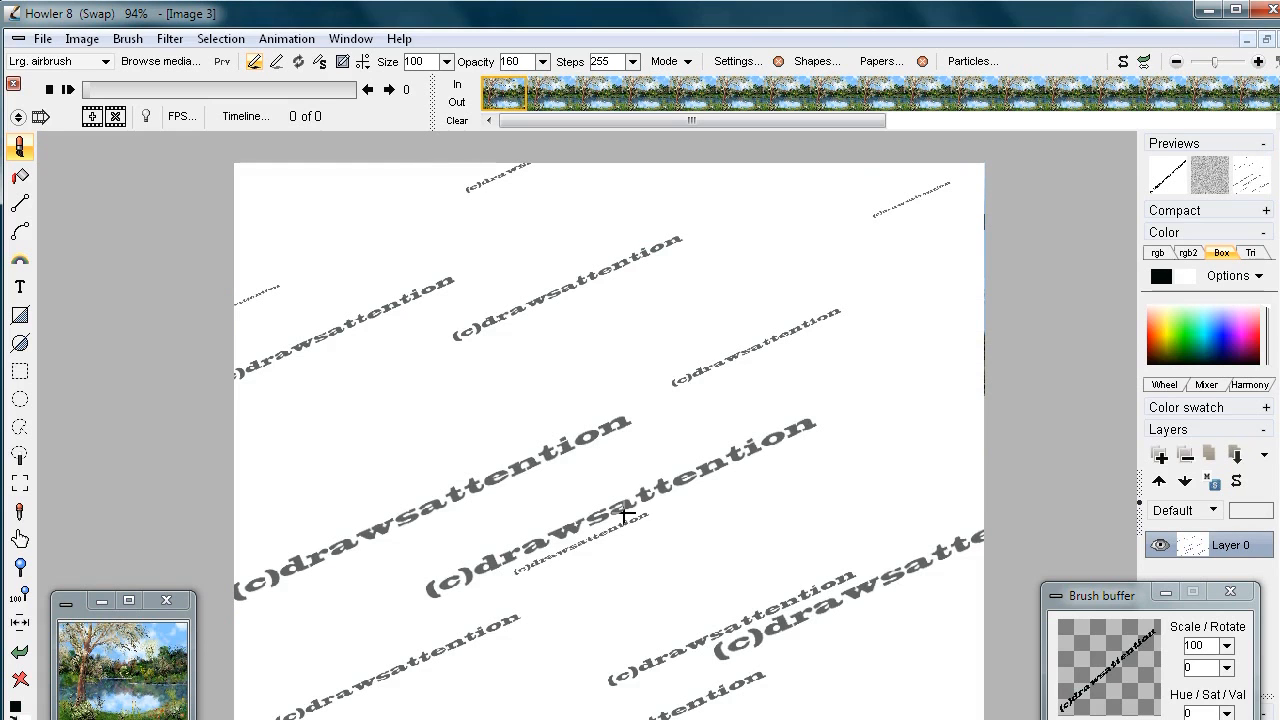
pyautogui.press('j')
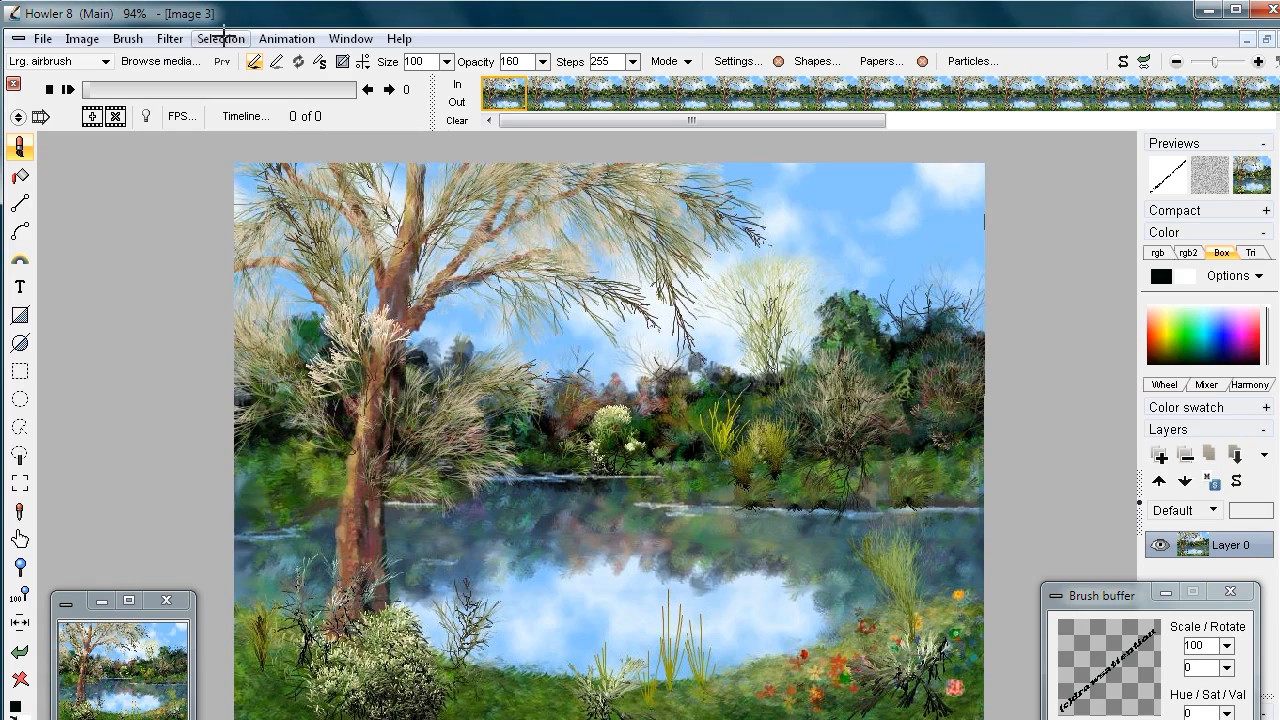
# Combine the painting with the swap image using the Multiply filter, and fine-tune the watermark's strength with Interactive undo.
pyautogui.click(168, 38)
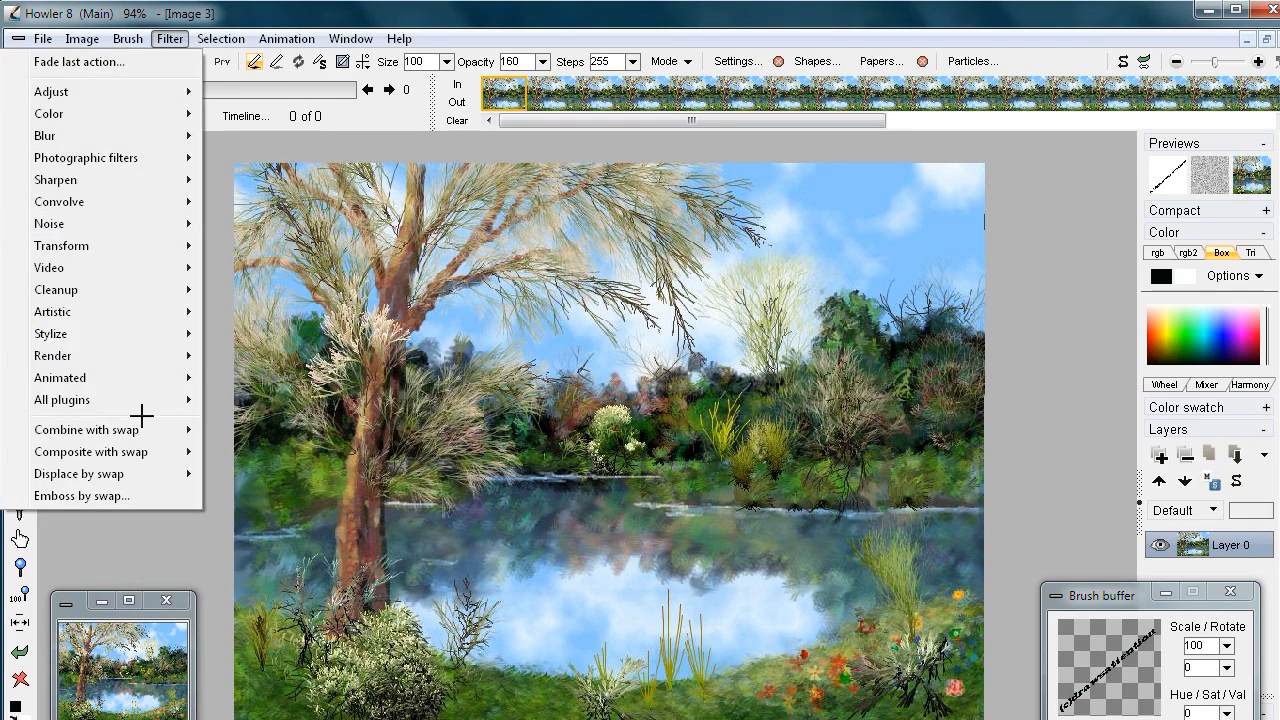
pyautogui.moveTo(143, 436)
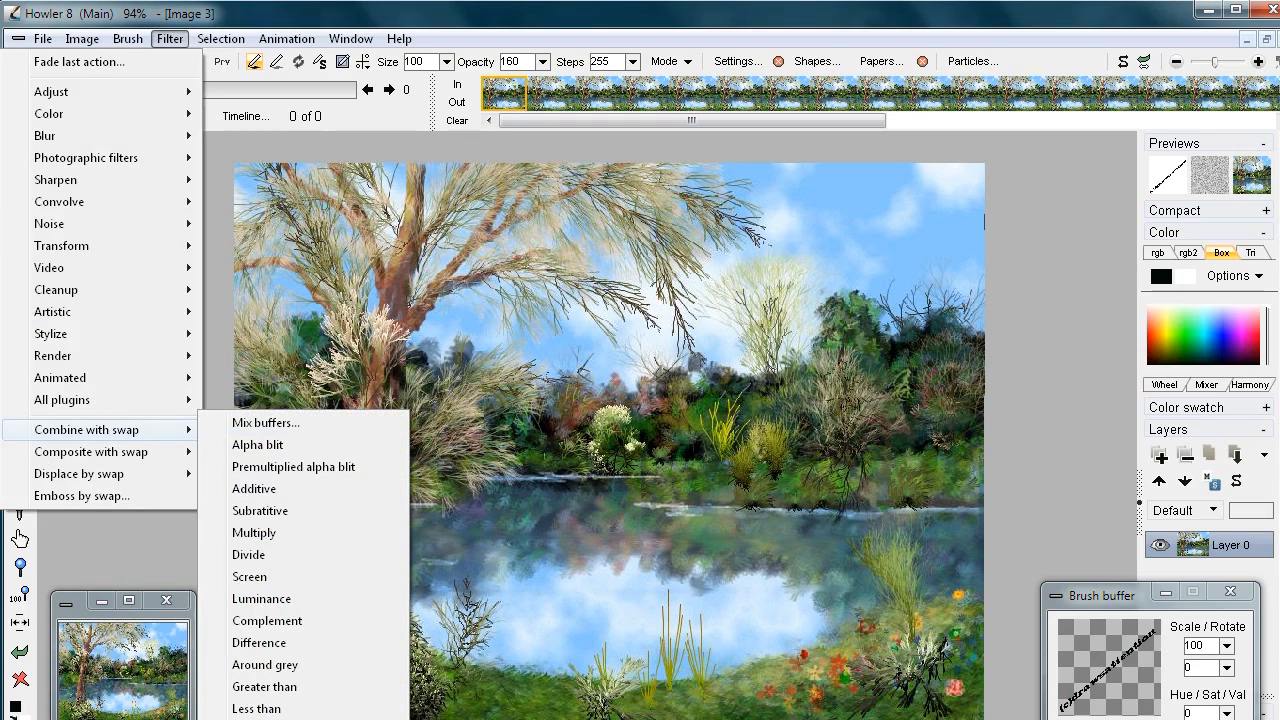
pyautogui.click(270, 530)
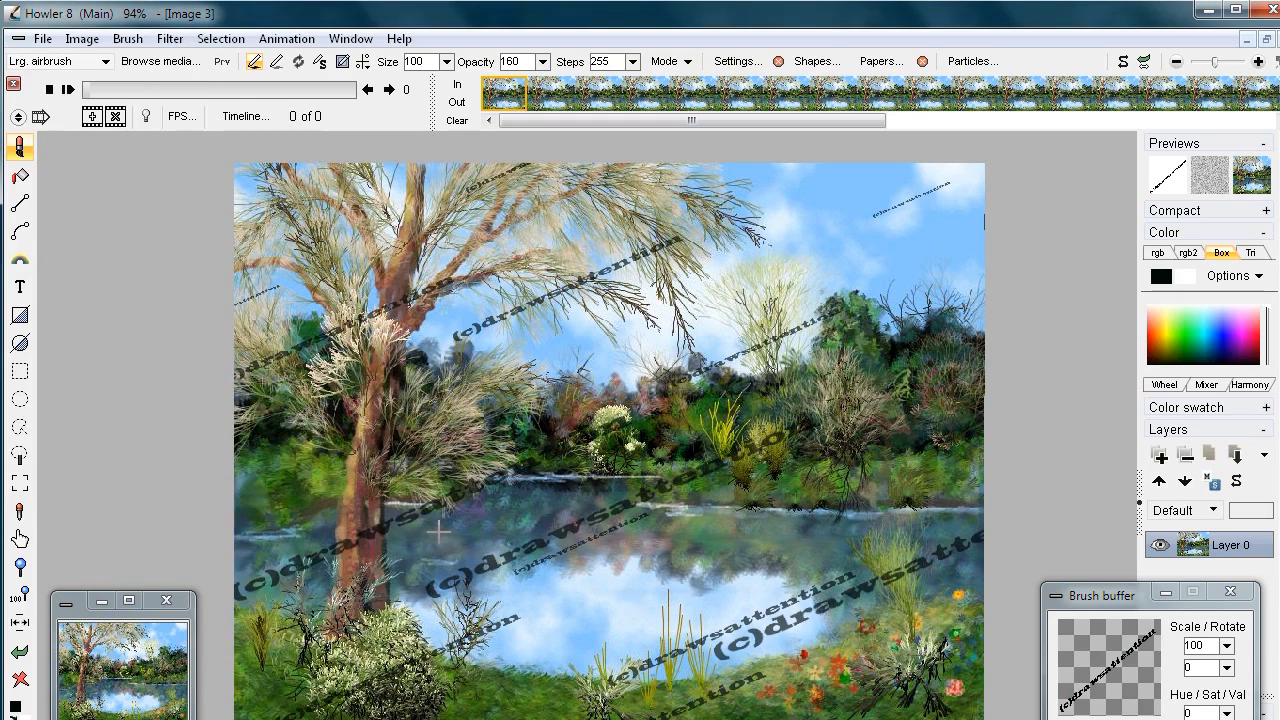
pyautogui.click(1143, 61)
pyautogui.moveTo(1196, 110)
pyautogui.mouseDown()
pyautogui.moveTo(1040, 113)
pyautogui.moveTo(1210, 118)
pyautogui.mouseUp()
pyautogui.click(1207, 87)
# Zoom in to 210% around the tree trunk and lake to examine the watermark text, and undo the watermark.
pyautogui.scroll(4, 515, 481)
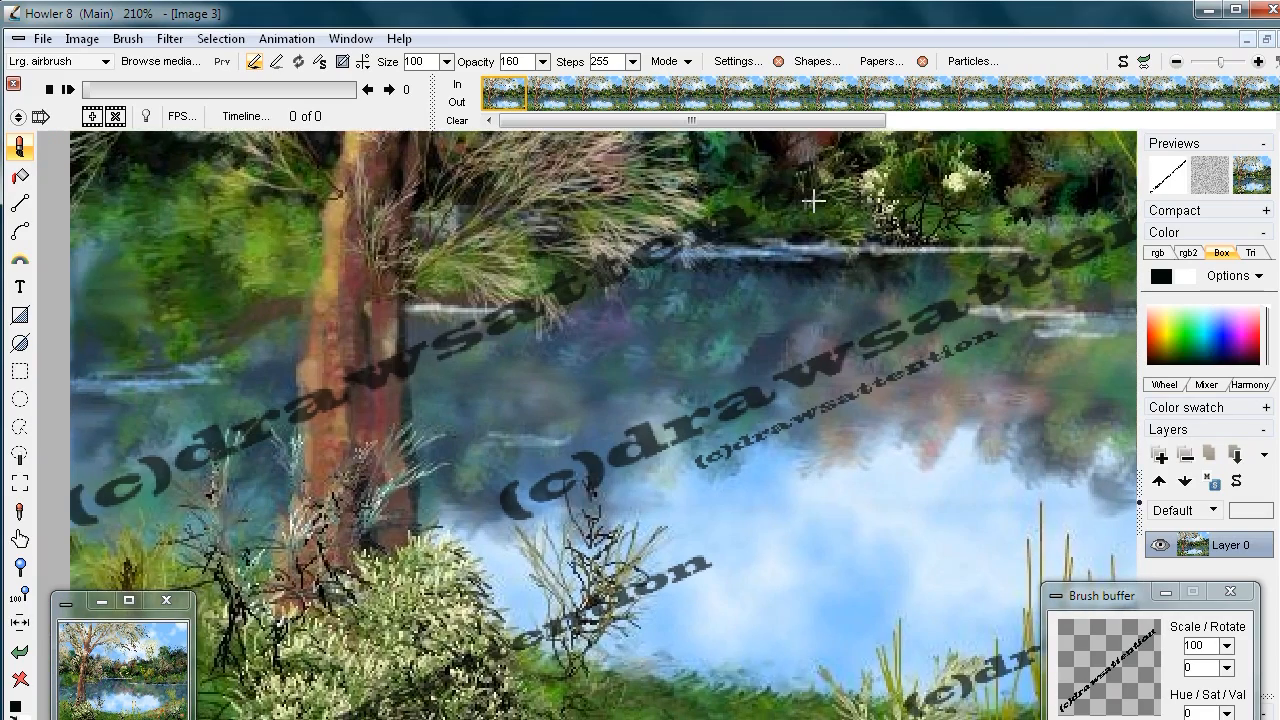
pyautogui.moveTo(296, 373)
pyautogui.mouseDown()
pyautogui.moveTo(546, 331)
pyautogui.moveTo(319, 377)
pyautogui.mouseUp()
pyautogui.moveTo(636, 391); pyautogui.dragTo(509, 314)
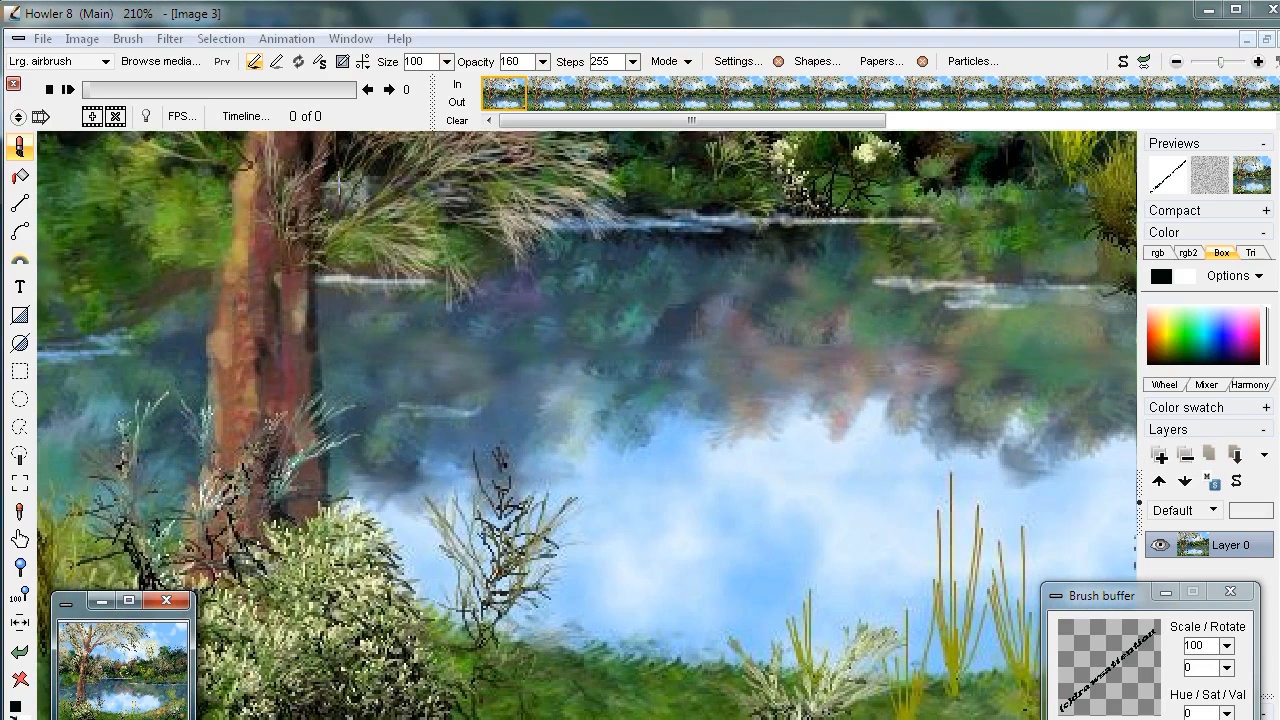
# Try the basic Displace by swap filter on the painting with a small Max value, and discard it.
pyautogui.click(170, 37)
pyautogui.moveTo(118, 473)
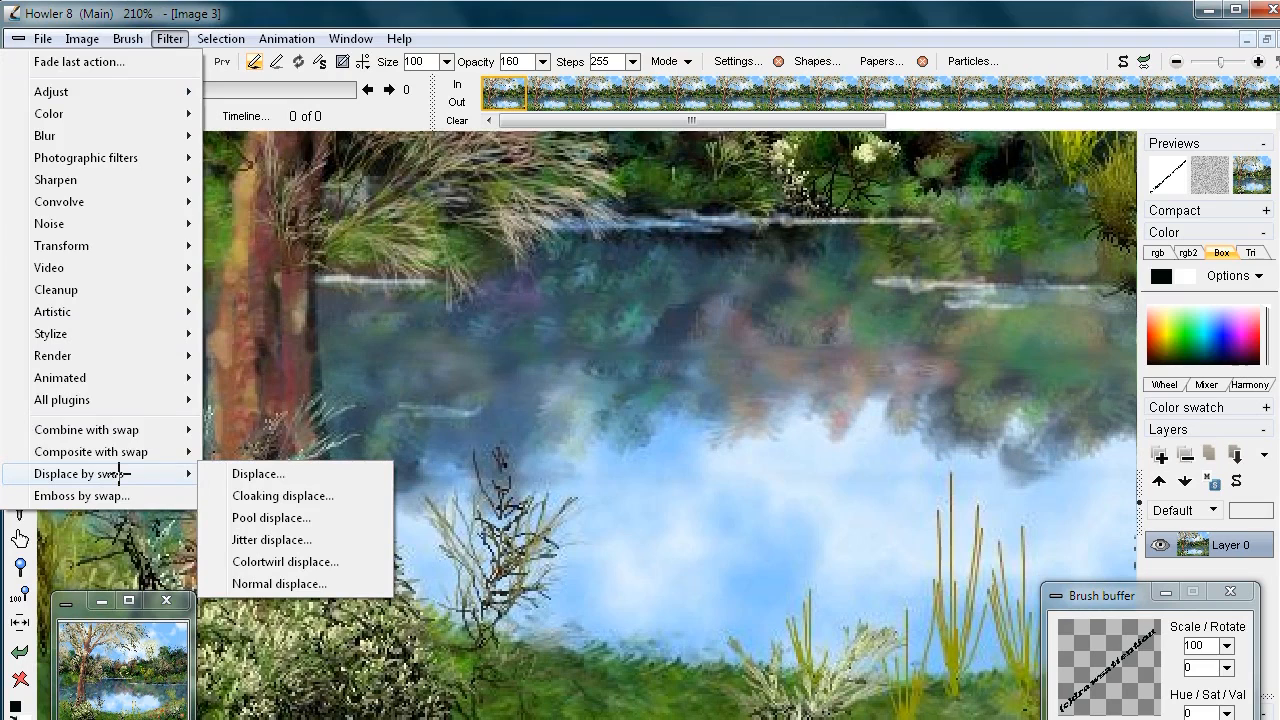
pyautogui.click(278, 473)
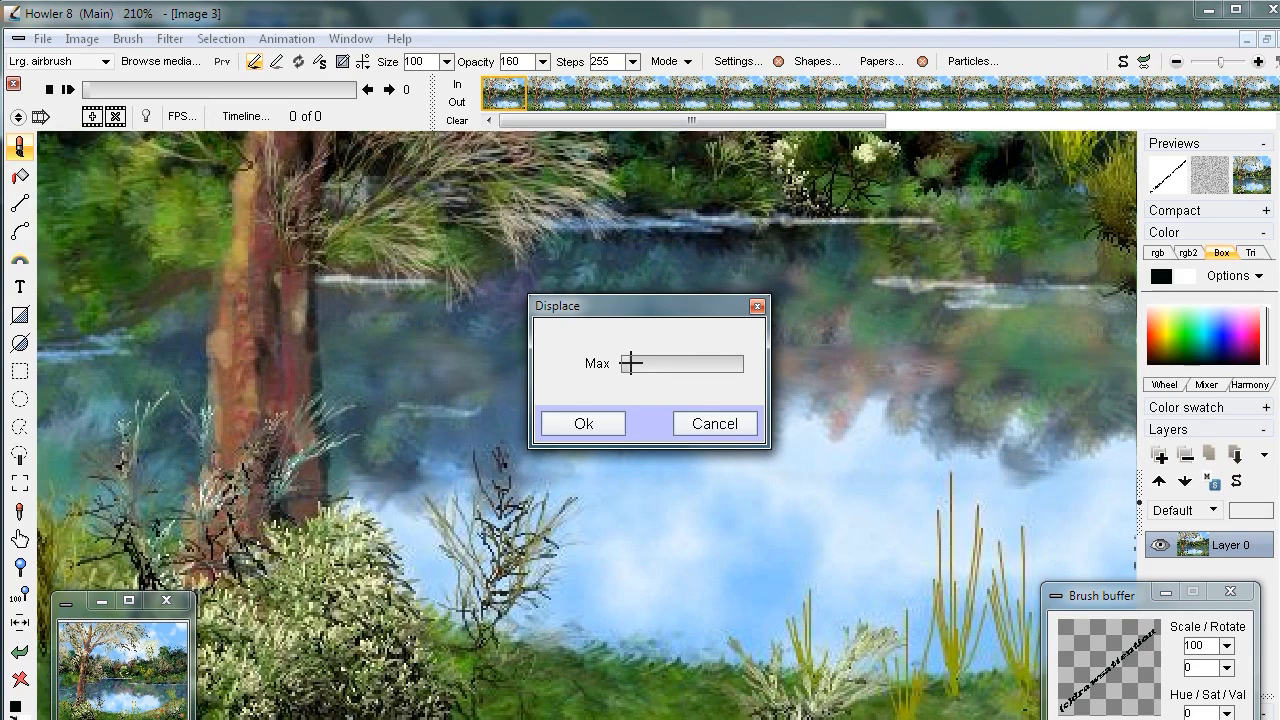
pyautogui.moveTo(625, 363)
pyautogui.mouseDown()
pyautogui.moveTo(763, 368)
pyautogui.moveTo(623, 363)
pyautogui.moveTo(636, 364)
pyautogui.mouseUp()
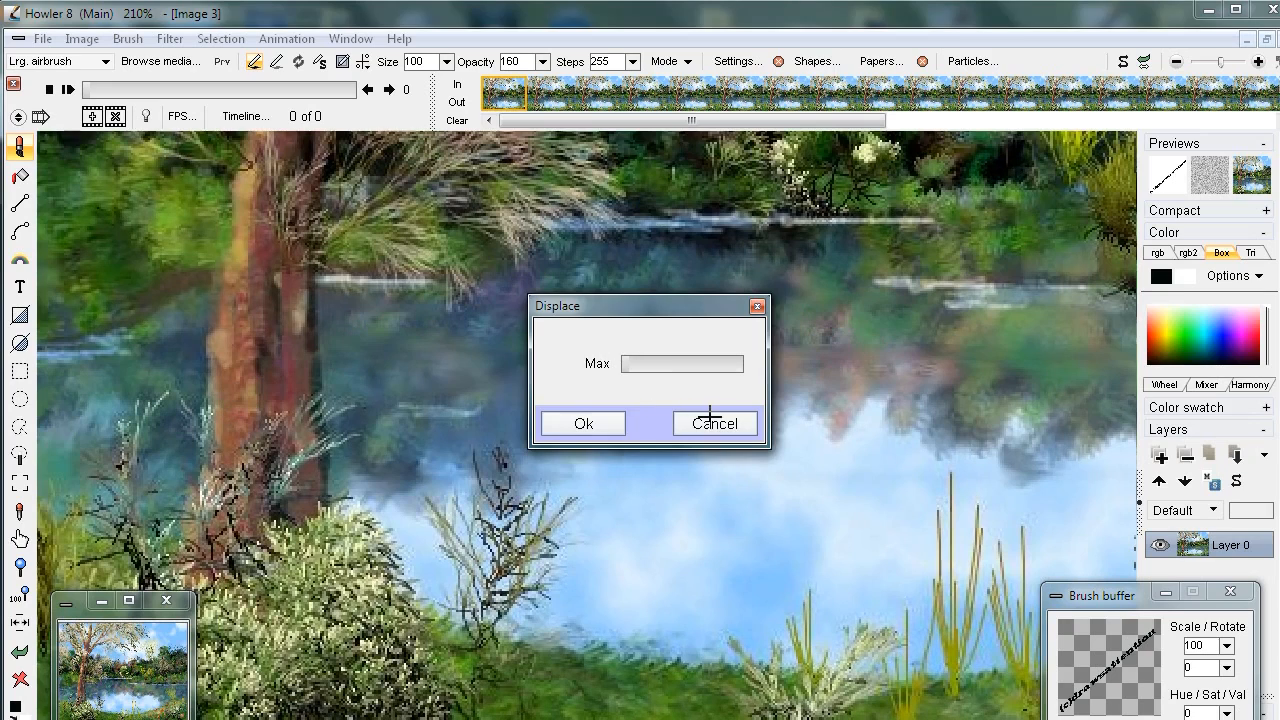
pyautogui.click(710, 421)
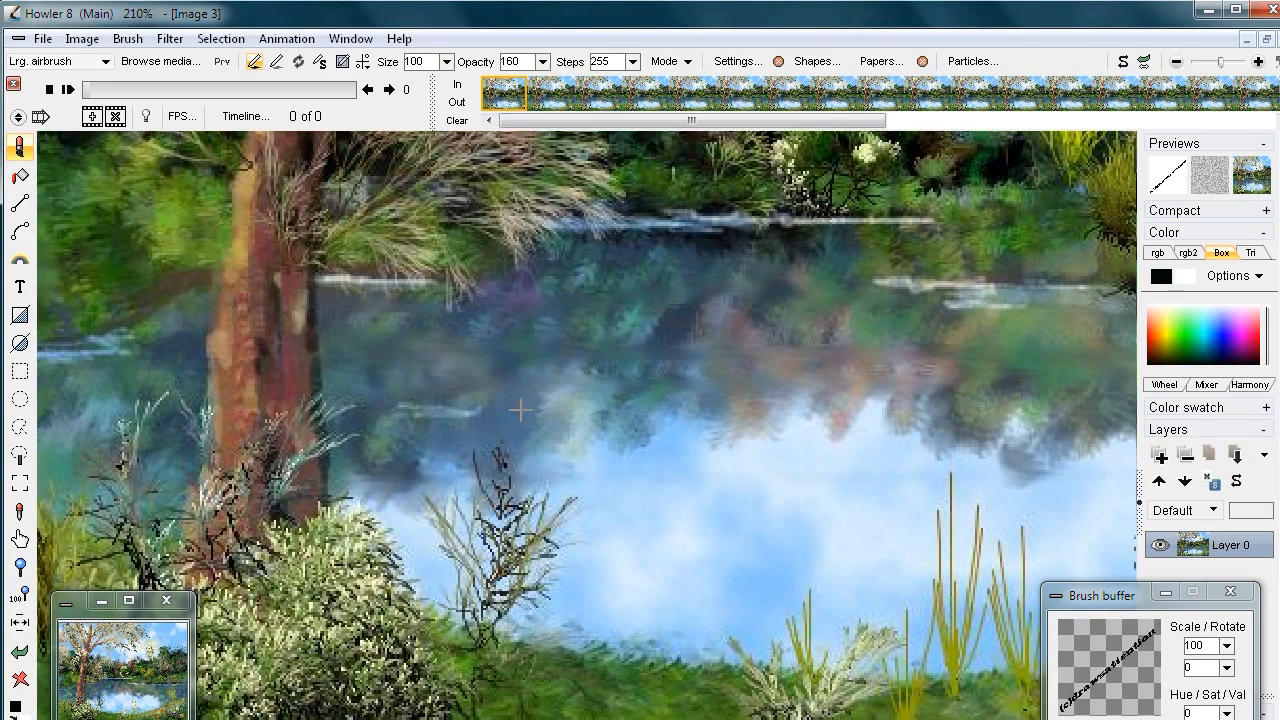
# Try the Cloaking displace filter on the painting with its displacement reduced to a very low amount, and discard it.
pyautogui.click(170, 38)
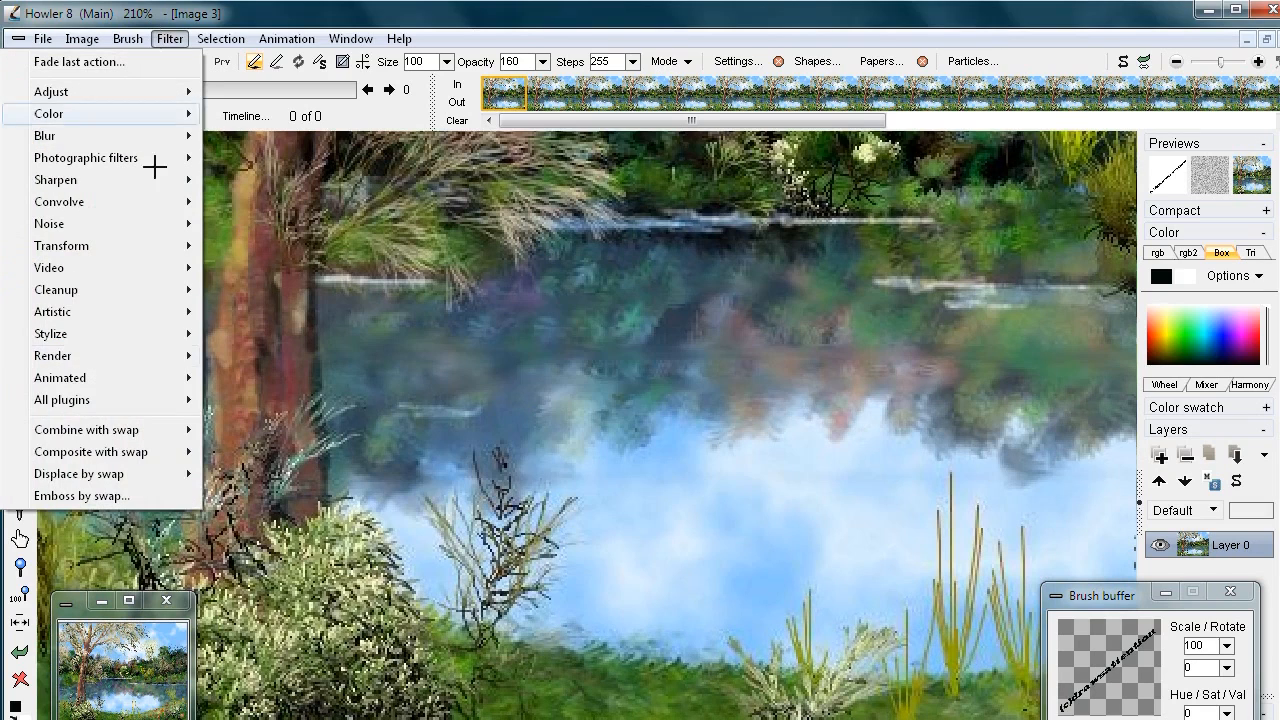
pyautogui.moveTo(107, 473)
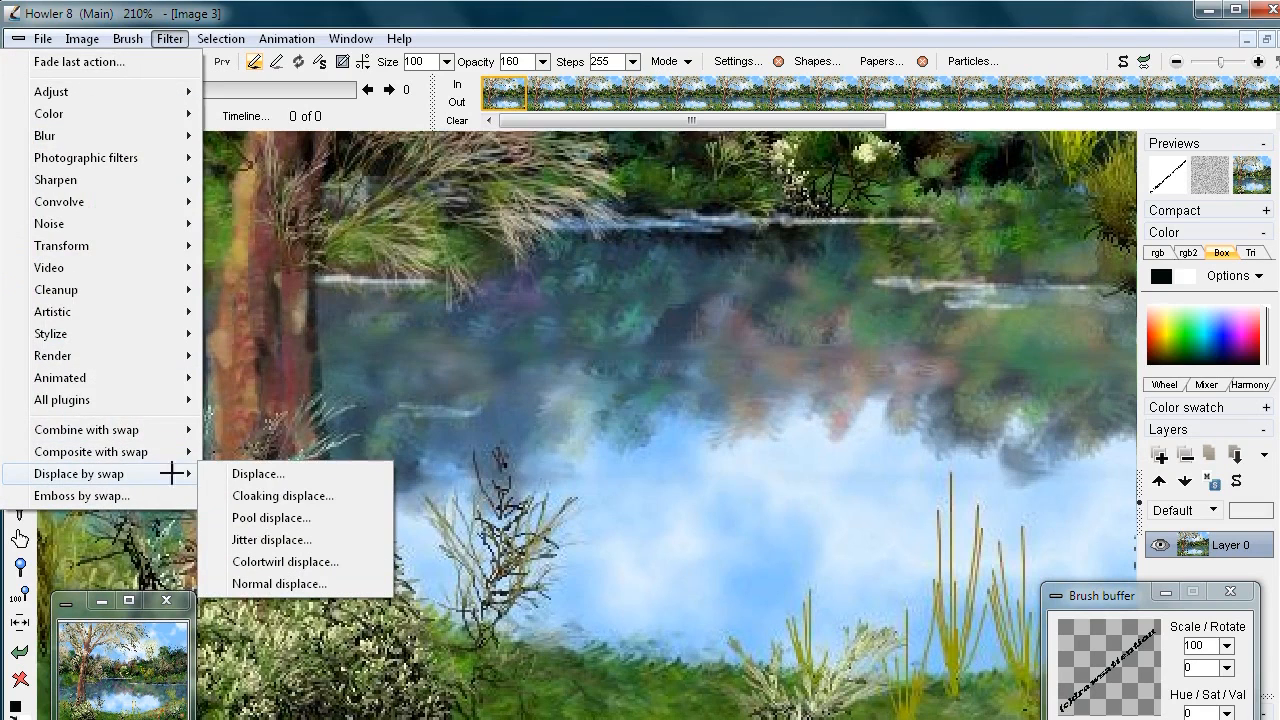
pyautogui.click(284, 495)
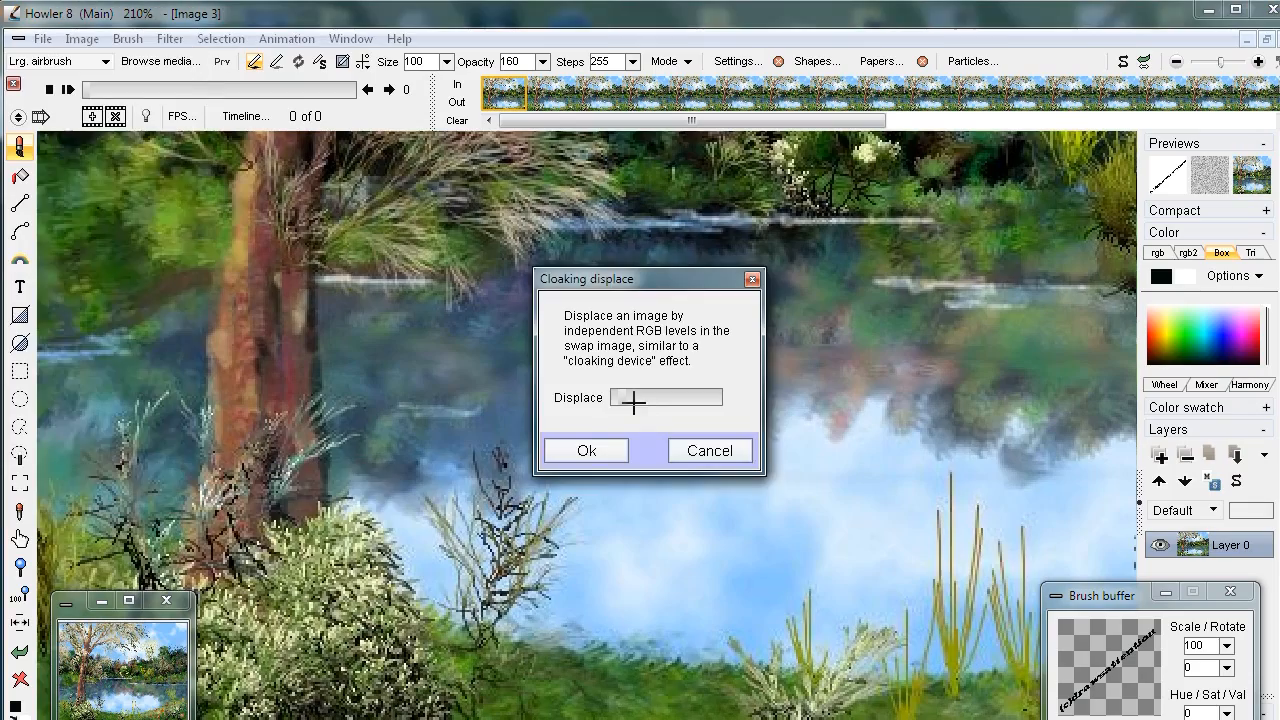
pyautogui.moveTo(625, 398)
pyautogui.mouseDown()
pyautogui.moveTo(671, 394)
pyautogui.moveTo(614, 397)
pyautogui.mouseUp()
pyautogui.click(709, 450)
# Try the Pool displace filter on the painting with a low maximum displacement and a moderate swirl value, and discard it.
pyautogui.click(170, 38)
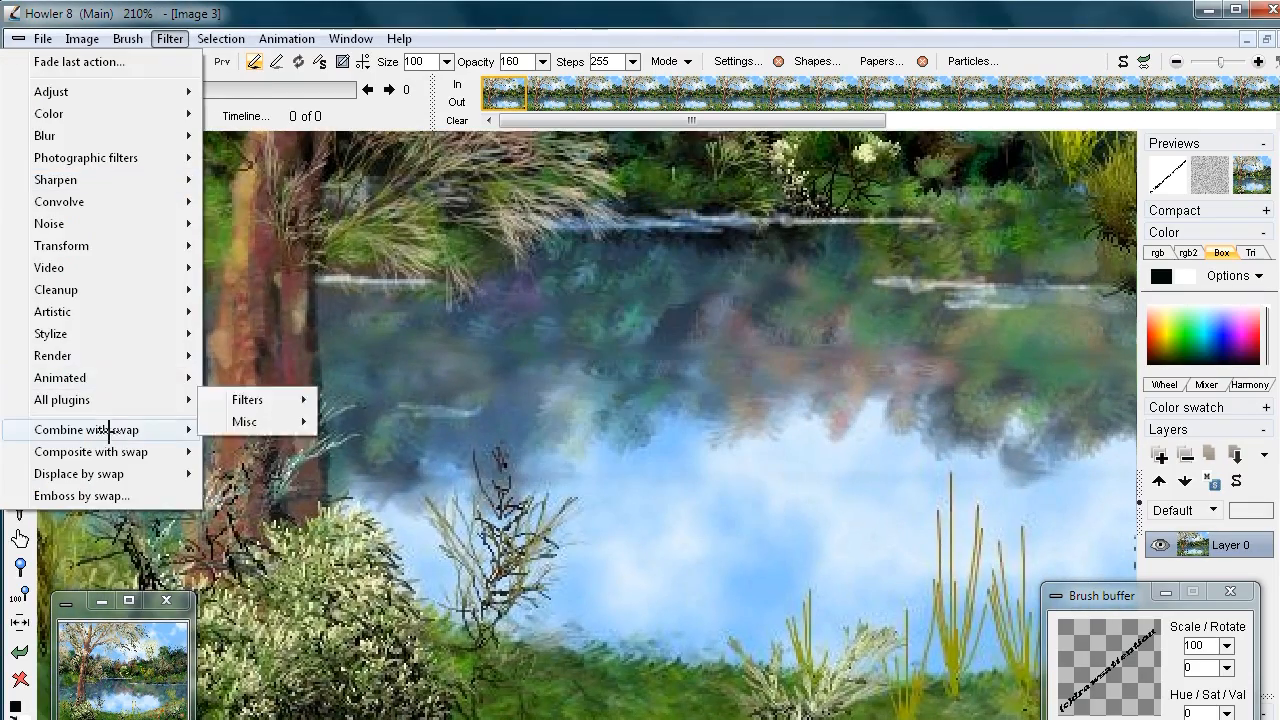
pyautogui.moveTo(104, 451)
pyautogui.moveTo(104, 474)
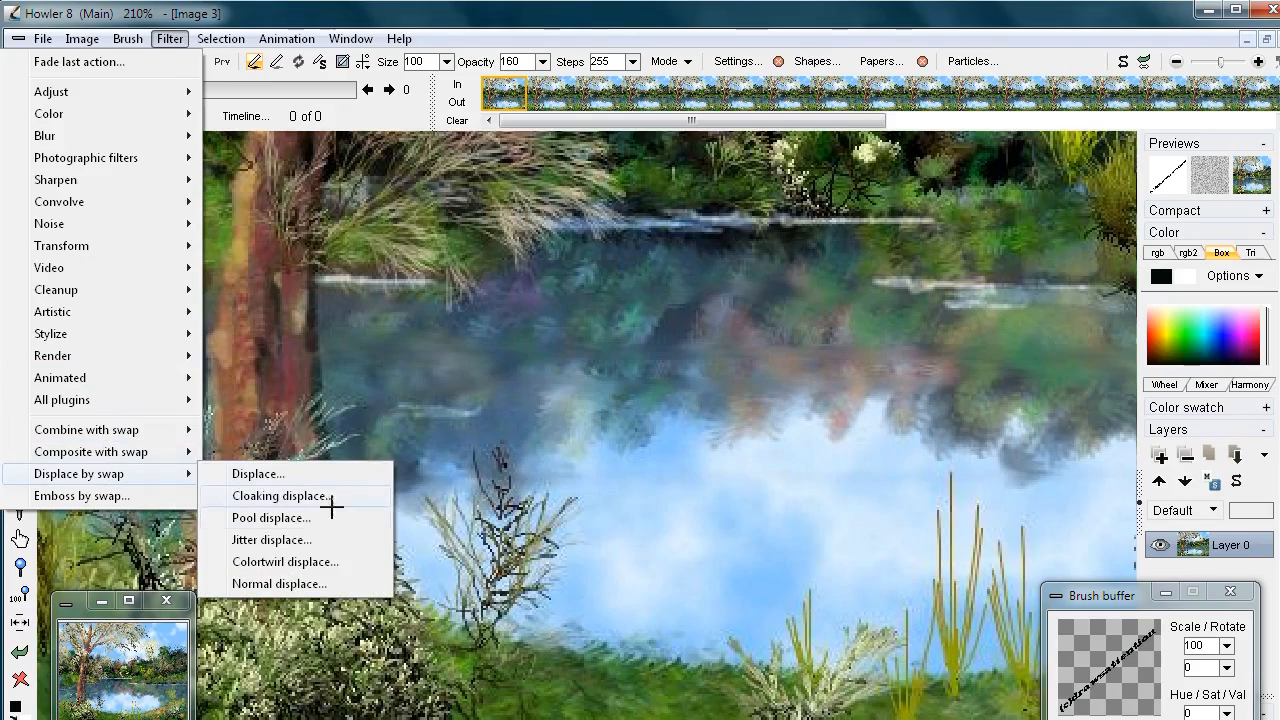
pyautogui.click(270, 518)
pyautogui.moveTo(632, 347); pyautogui.dragTo(674, 371)
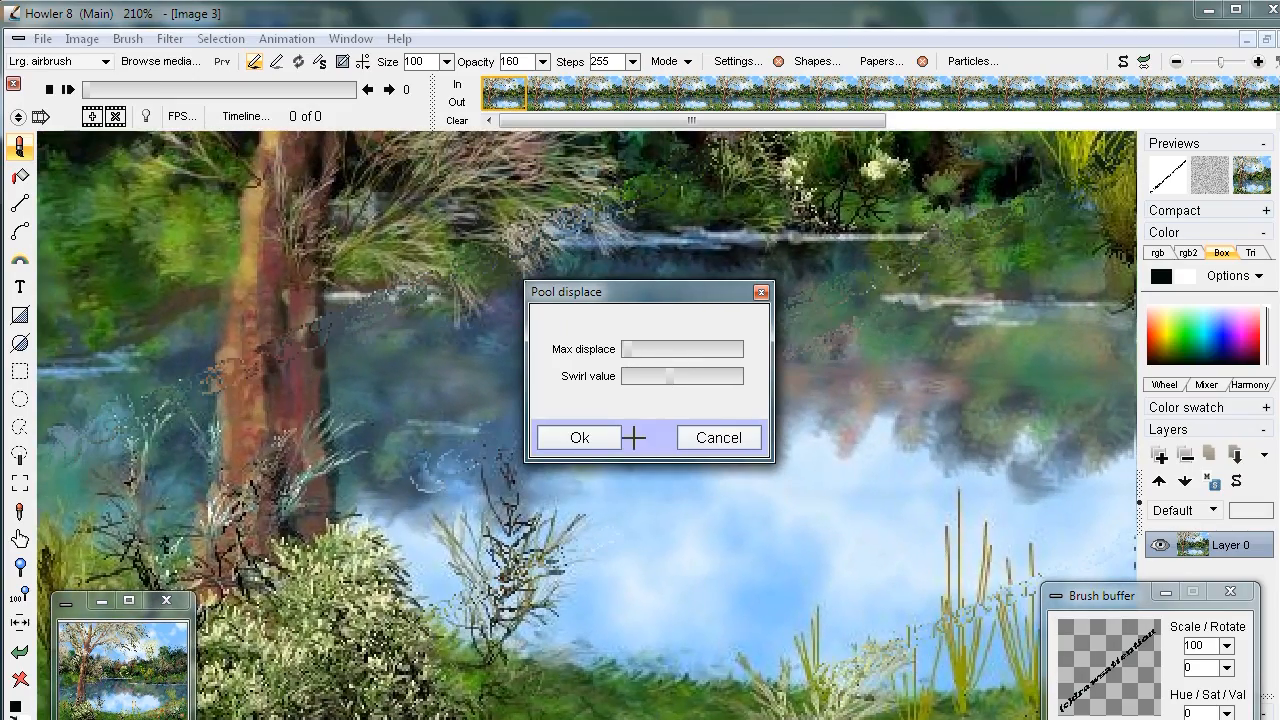
pyautogui.click(735, 437)
# Try the Jitter displace filter with its displacement reduced to nearly nothing, and discard it.
pyautogui.click(170, 38)
pyautogui.moveTo(104, 474)
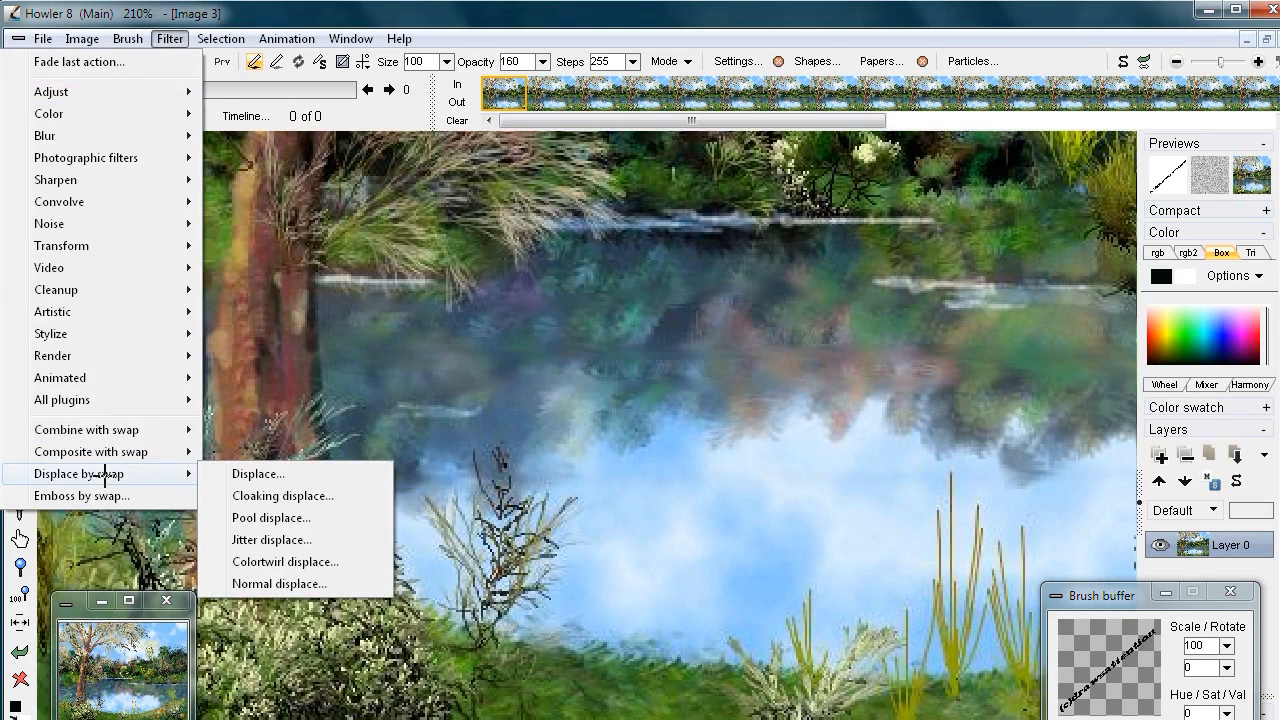
pyautogui.click(300, 540)
pyautogui.moveTo(649, 360)
pyautogui.mouseDown()
pyautogui.moveTo(680, 360)
pyautogui.moveTo(611, 366)
pyautogui.mouseUp()
pyautogui.click(709, 428)
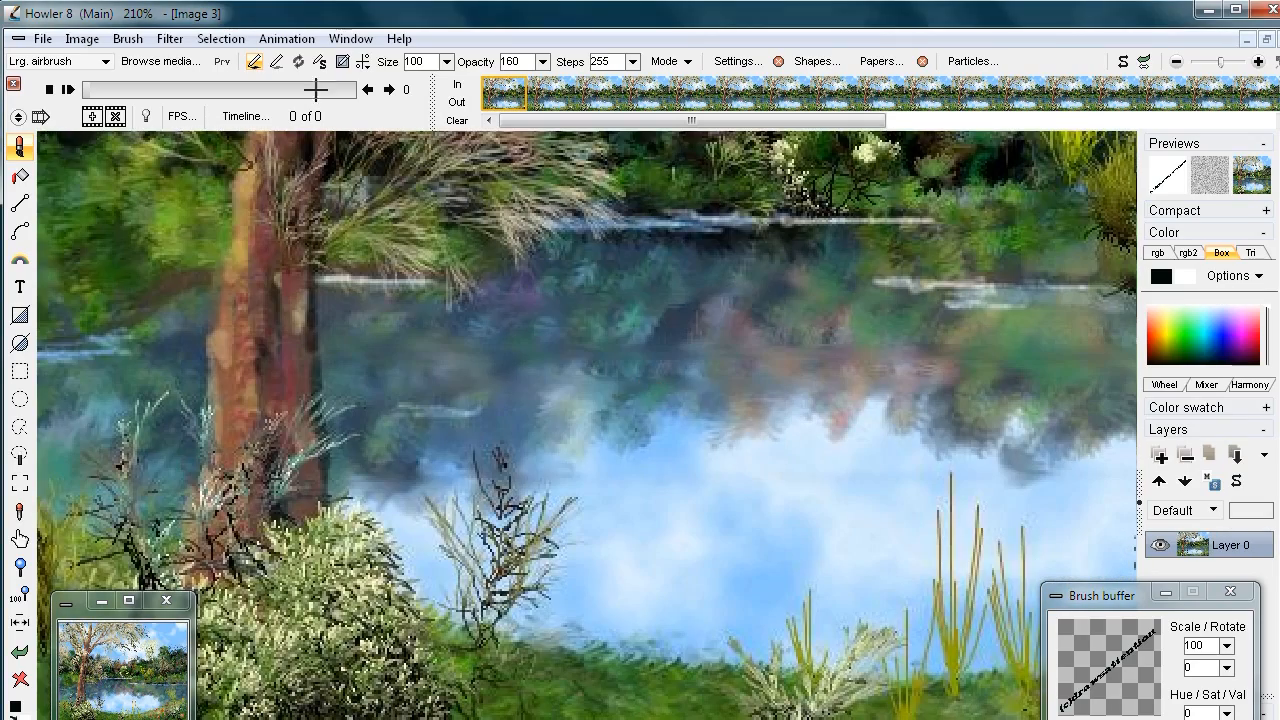
# Invert the swap image to get light watermark text on a black background, and return to the main painting.
pyautogui.press('j')
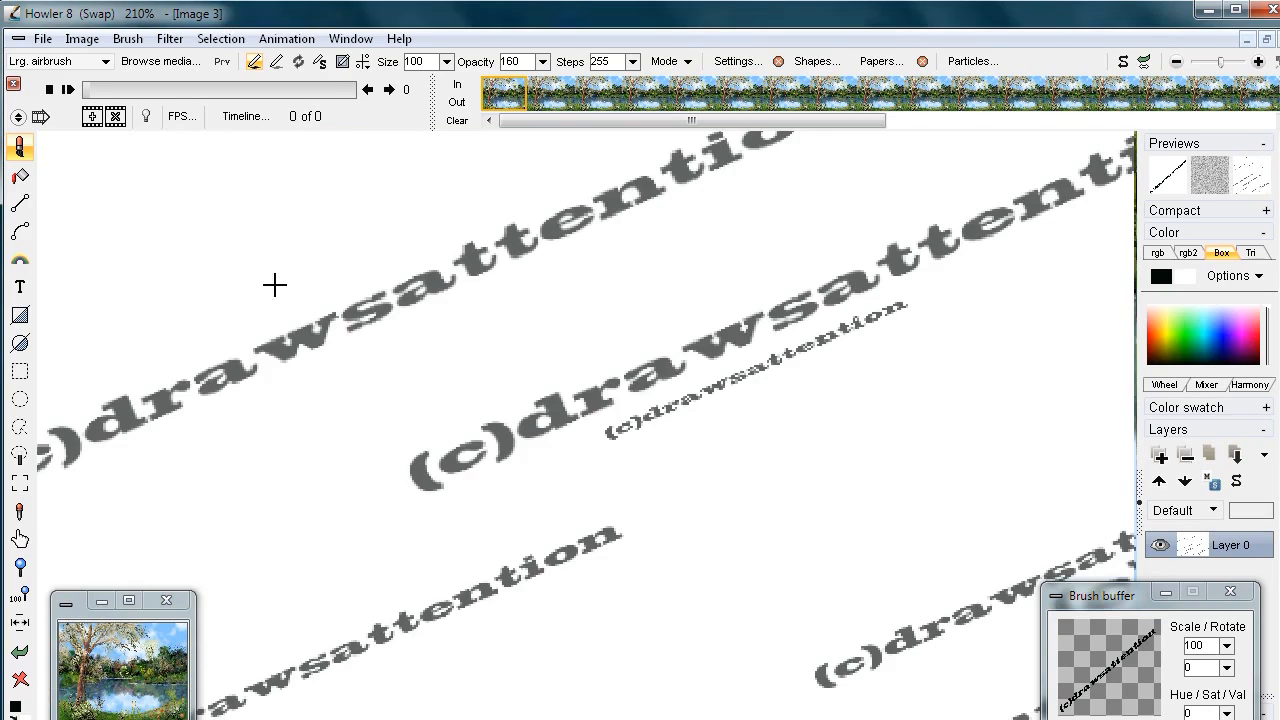
pyautogui.click(81, 38)
pyautogui.click(111, 554)
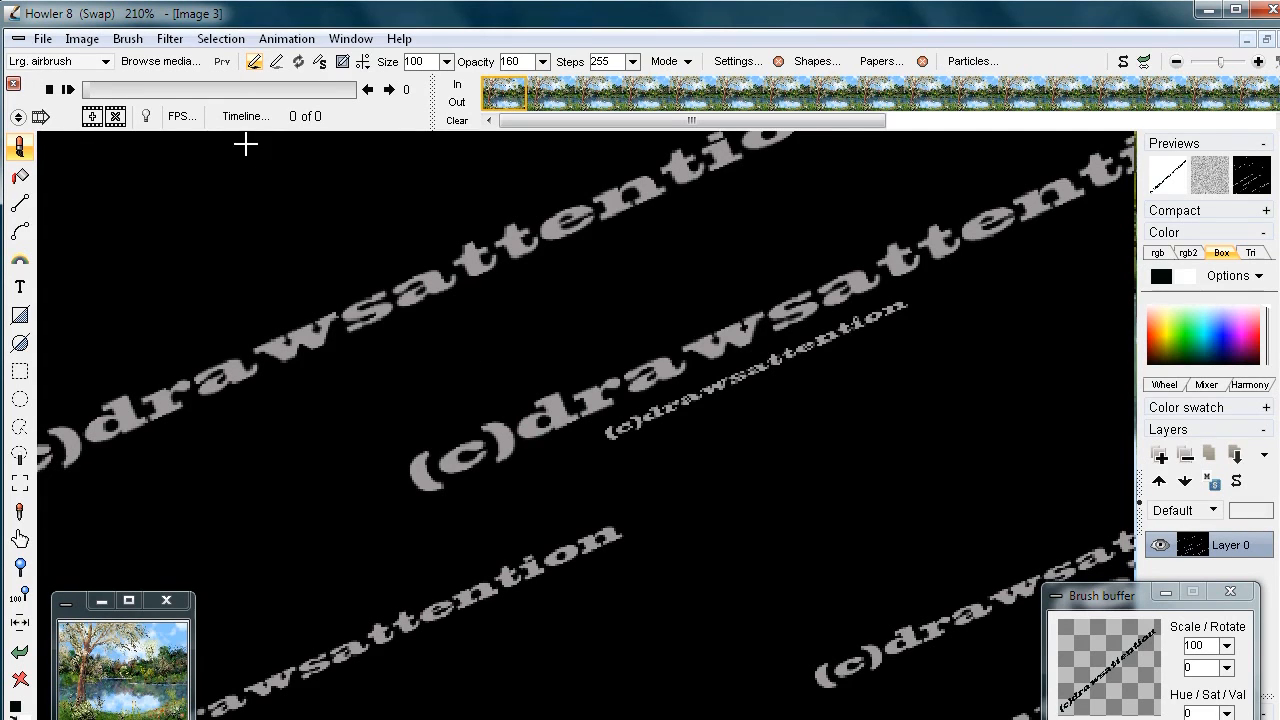
pyautogui.press('j')
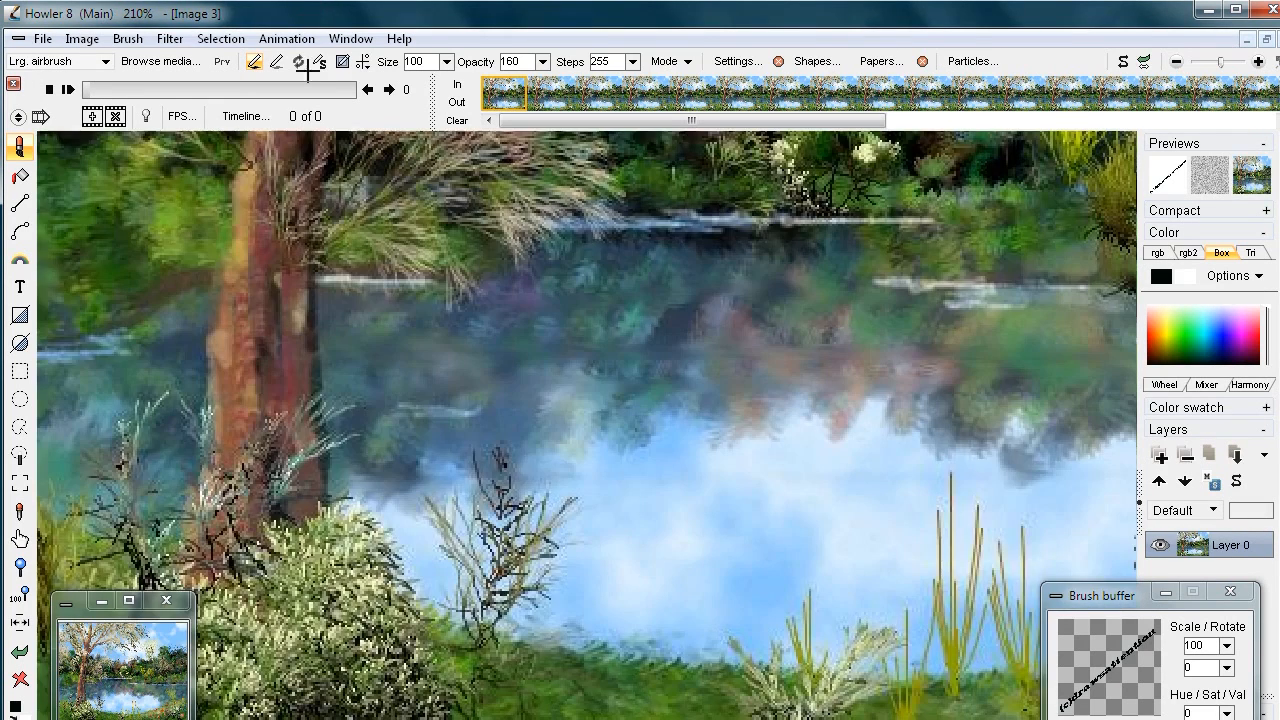
# Preview Jitter displace on the painting using the inverted swap text, adjusting the displacement at a low amount, and discard it.
pyautogui.click(168, 38)
pyautogui.moveTo(136, 451)
pyautogui.moveTo(97, 472)
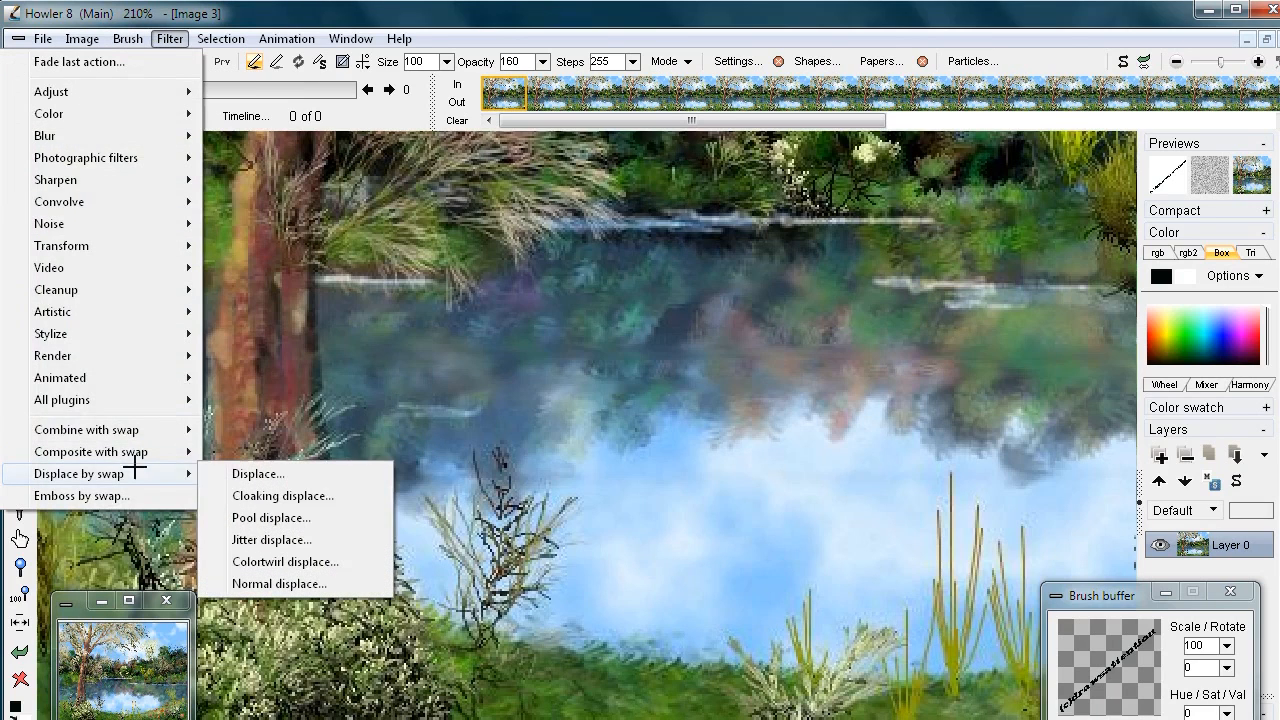
pyautogui.click(288, 538)
pyautogui.moveTo(621, 366)
pyautogui.mouseDown()
pyautogui.moveTo(655, 362)
pyautogui.moveTo(621, 363)
pyautogui.mouseUp()
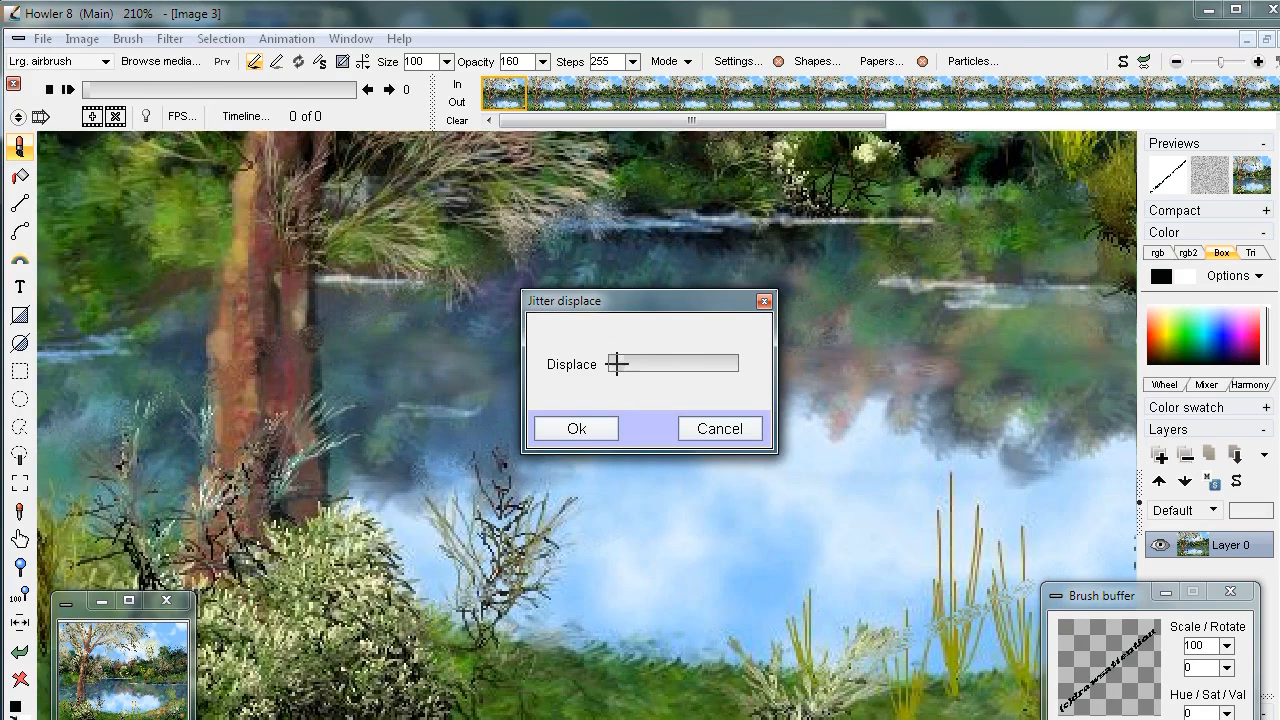
pyautogui.moveTo(621, 364); pyautogui.dragTo(657, 412)
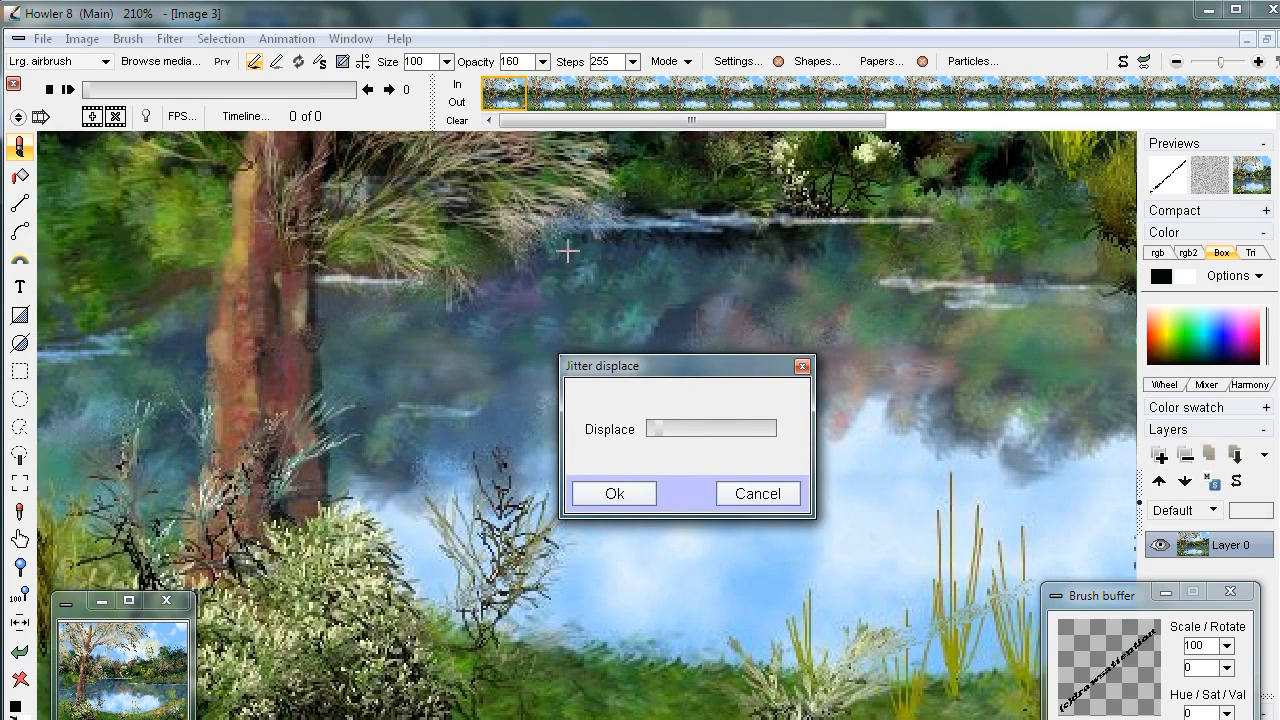
pyautogui.click(743, 492)
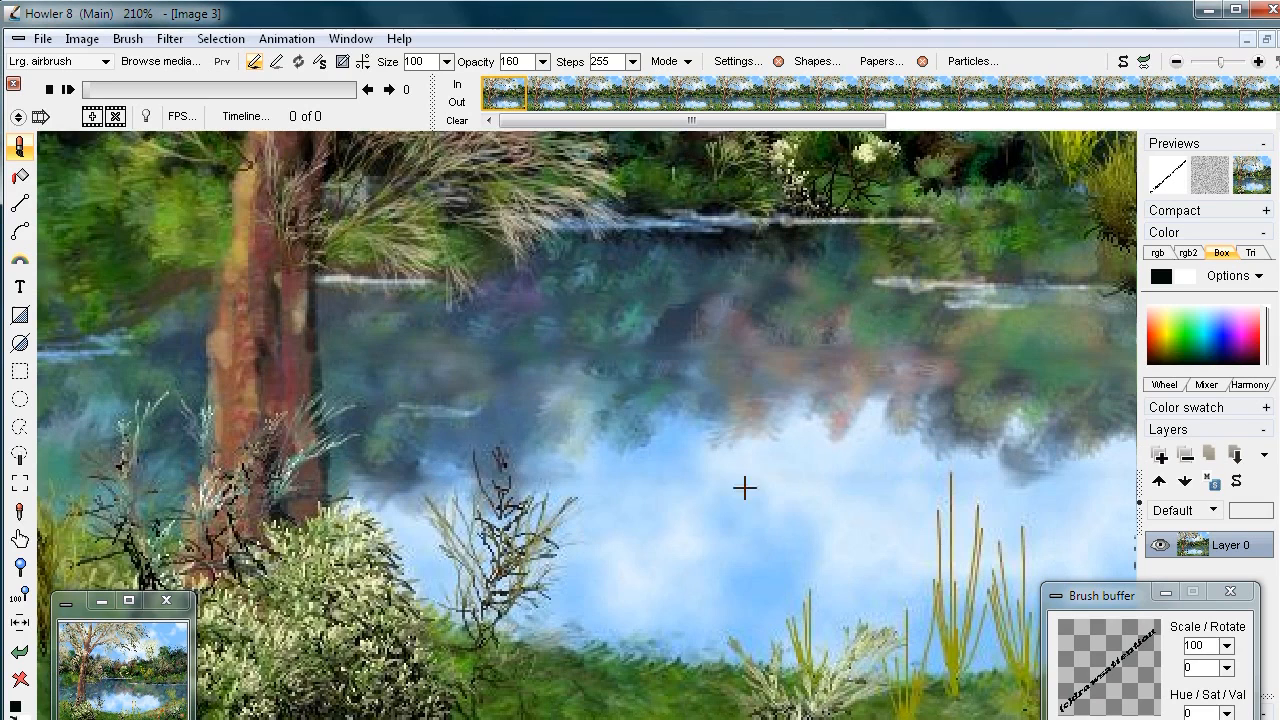
# Preview Colortwirl displace on the painting, adjusting the displacement and twirl to distort the watermark text areas, and discard it.
pyautogui.click(169, 38)
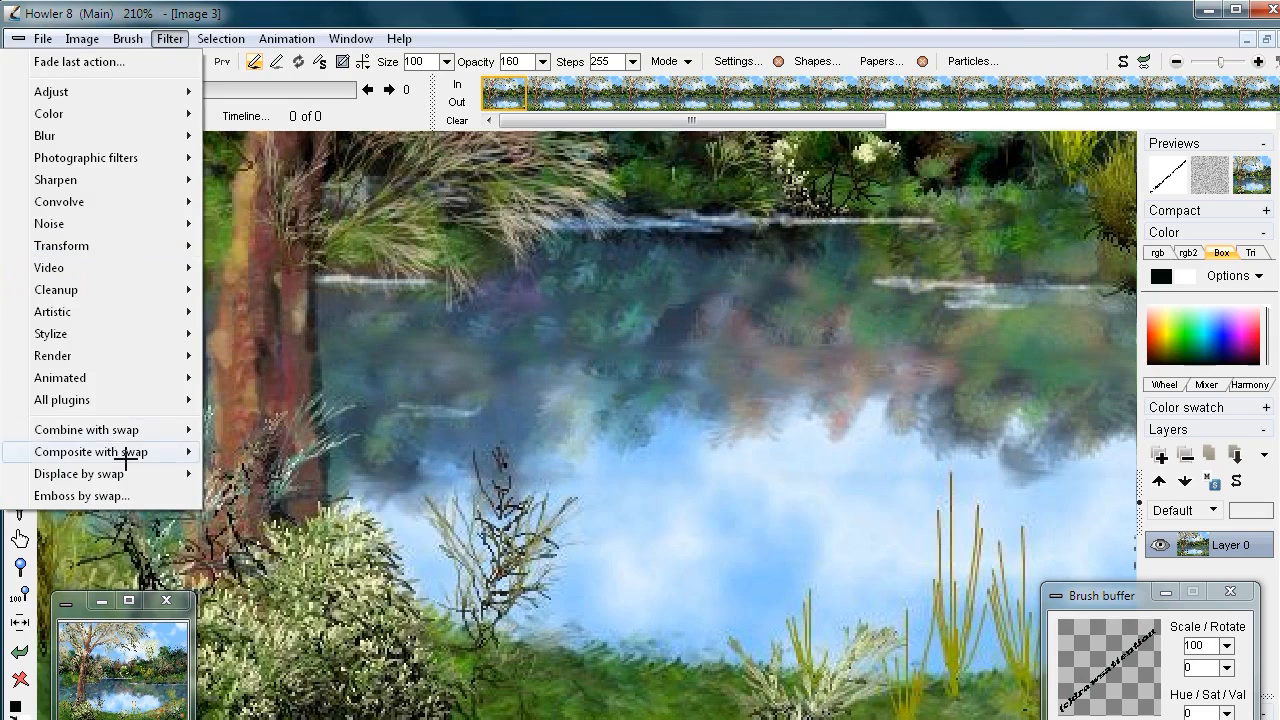
pyautogui.moveTo(120, 477)
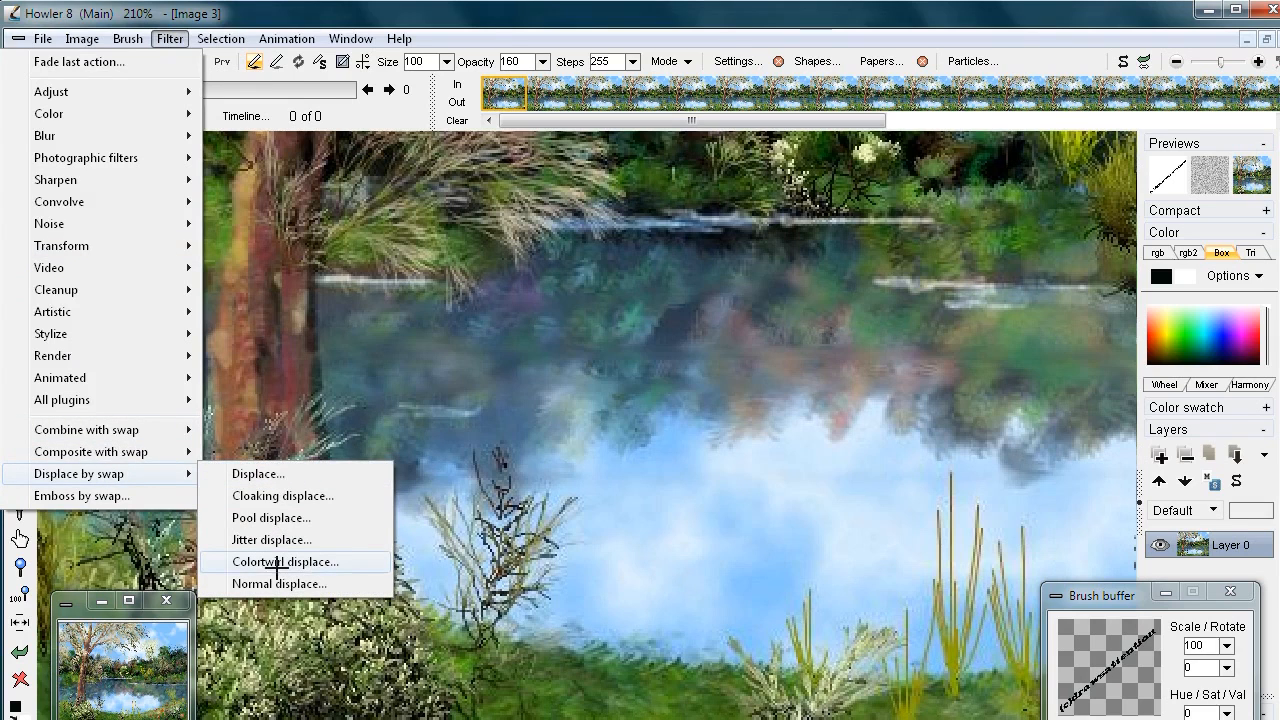
pyautogui.click(315, 568)
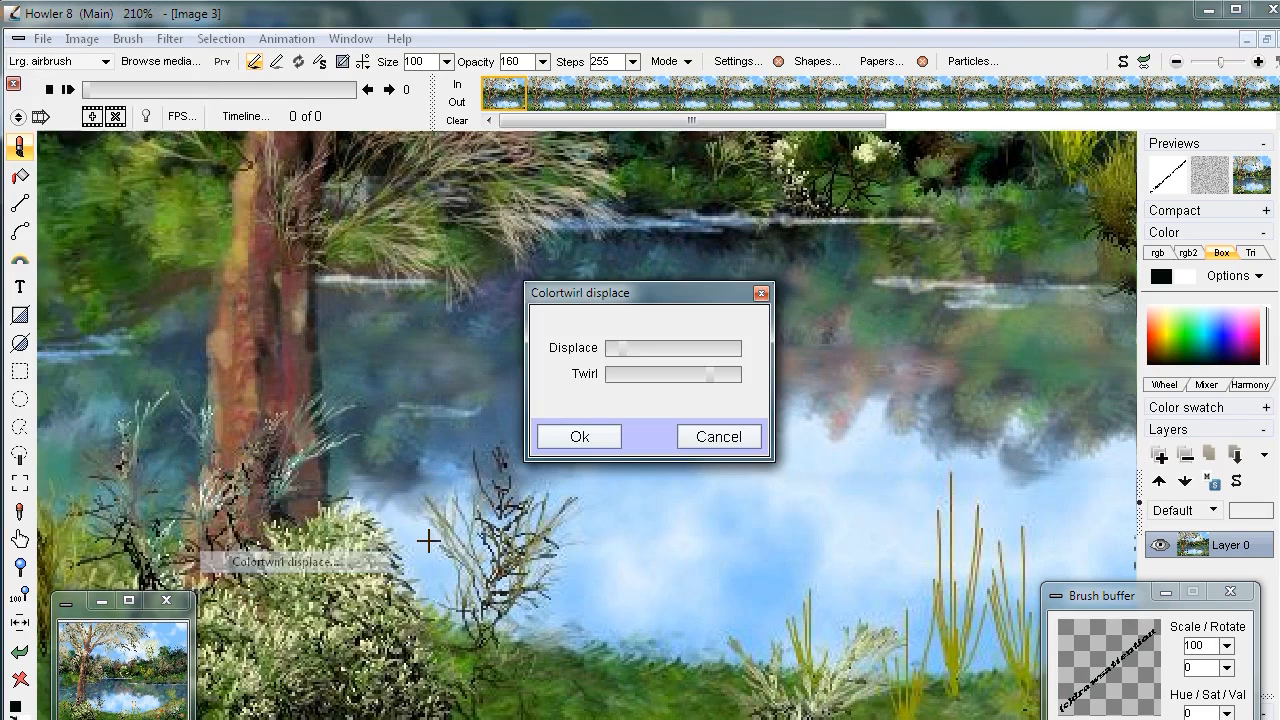
pyautogui.click(635, 348)
pyautogui.moveTo(635, 349)
pyautogui.mouseDown()
pyautogui.moveTo(650, 347)
pyautogui.moveTo(634, 349)
pyautogui.mouseUp()
pyautogui.moveTo(600, 292); pyautogui.dragTo(221, 285)
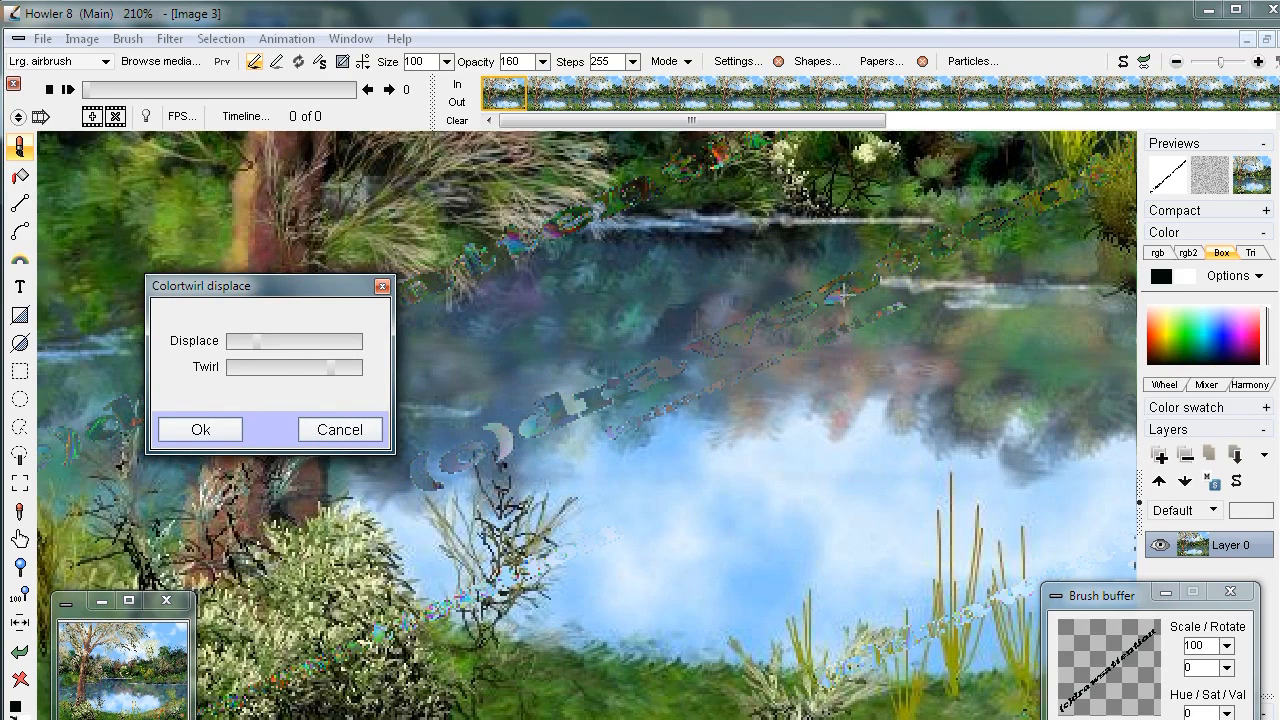
pyautogui.moveTo(312, 369)
pyautogui.mouseDown()
pyautogui.moveTo(300, 371)
pyautogui.moveTo(343, 366)
pyautogui.moveTo(332, 366)
pyautogui.mouseUp()
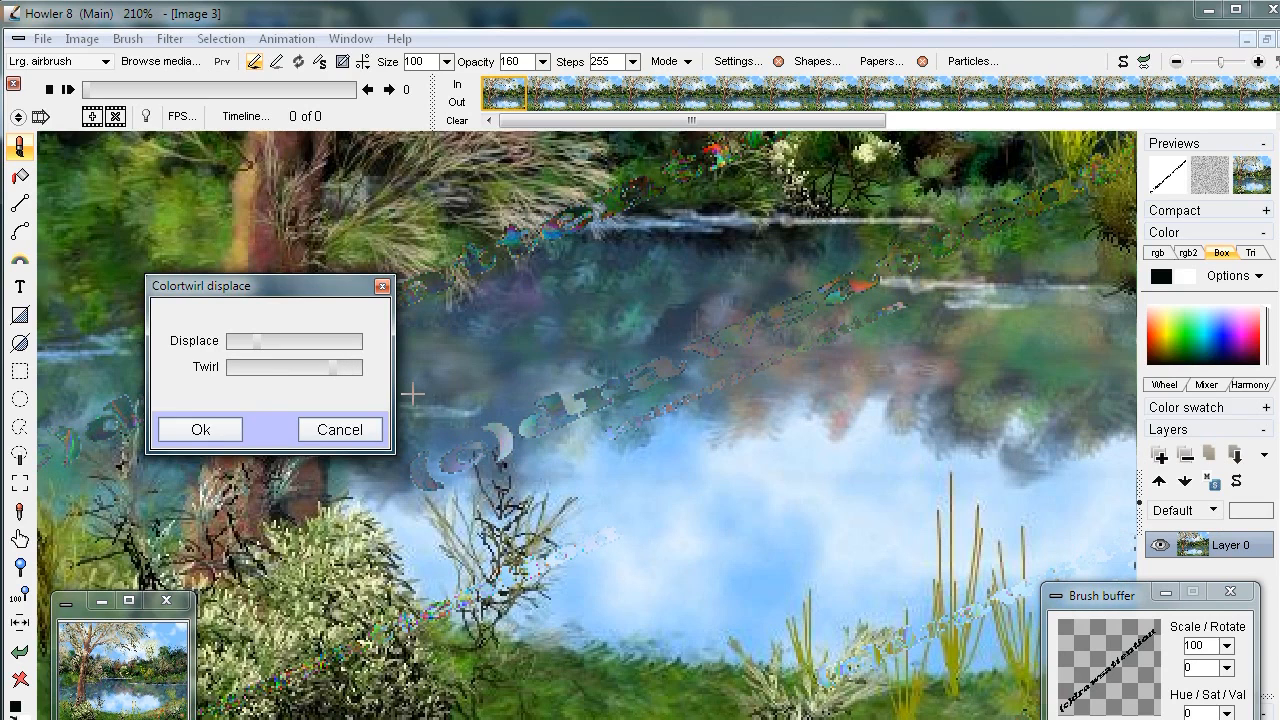
pyautogui.click(300, 430)
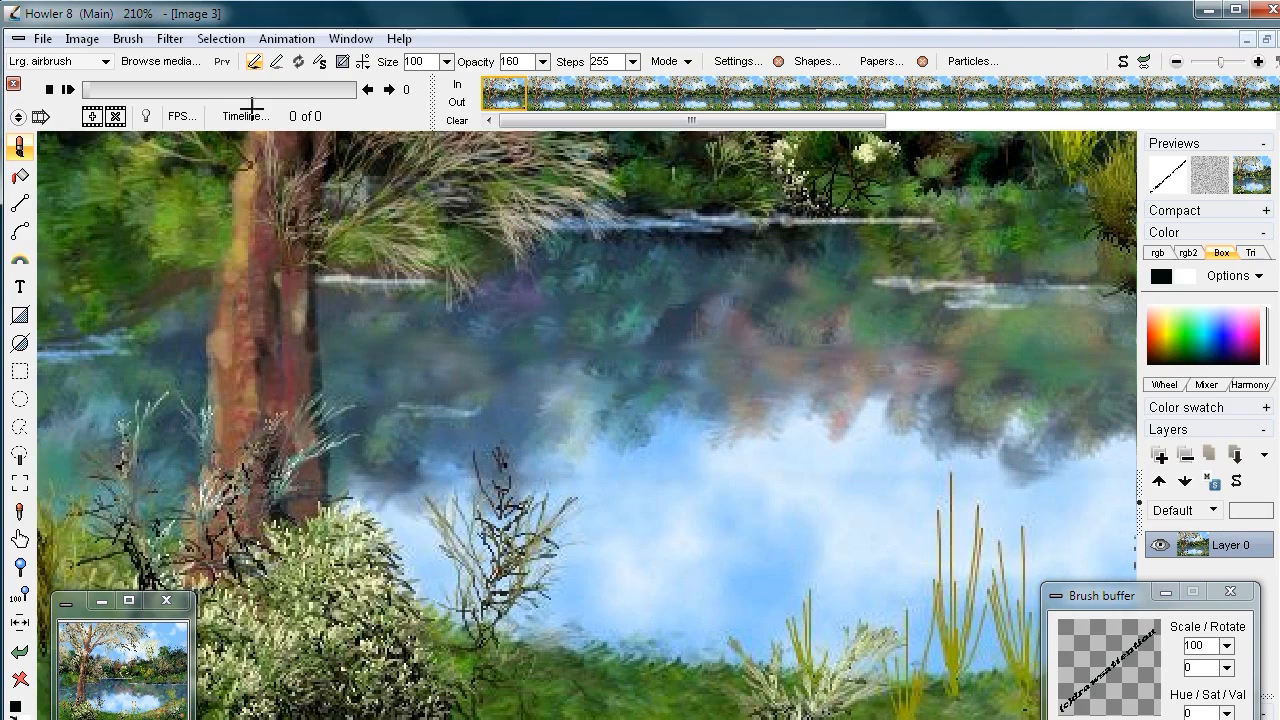
# Preview Normal displace on the painting at strengths of 30 and 23, and discard it.
pyautogui.click(169, 38)
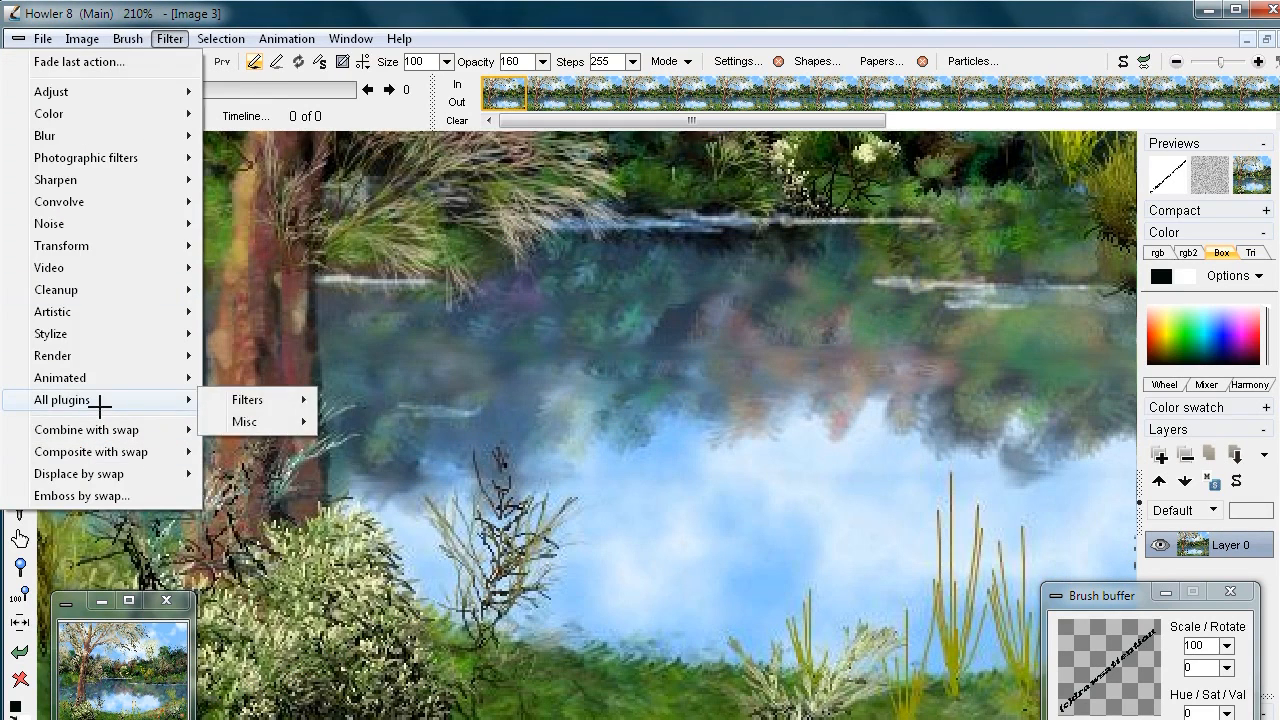
pyautogui.moveTo(104, 465)
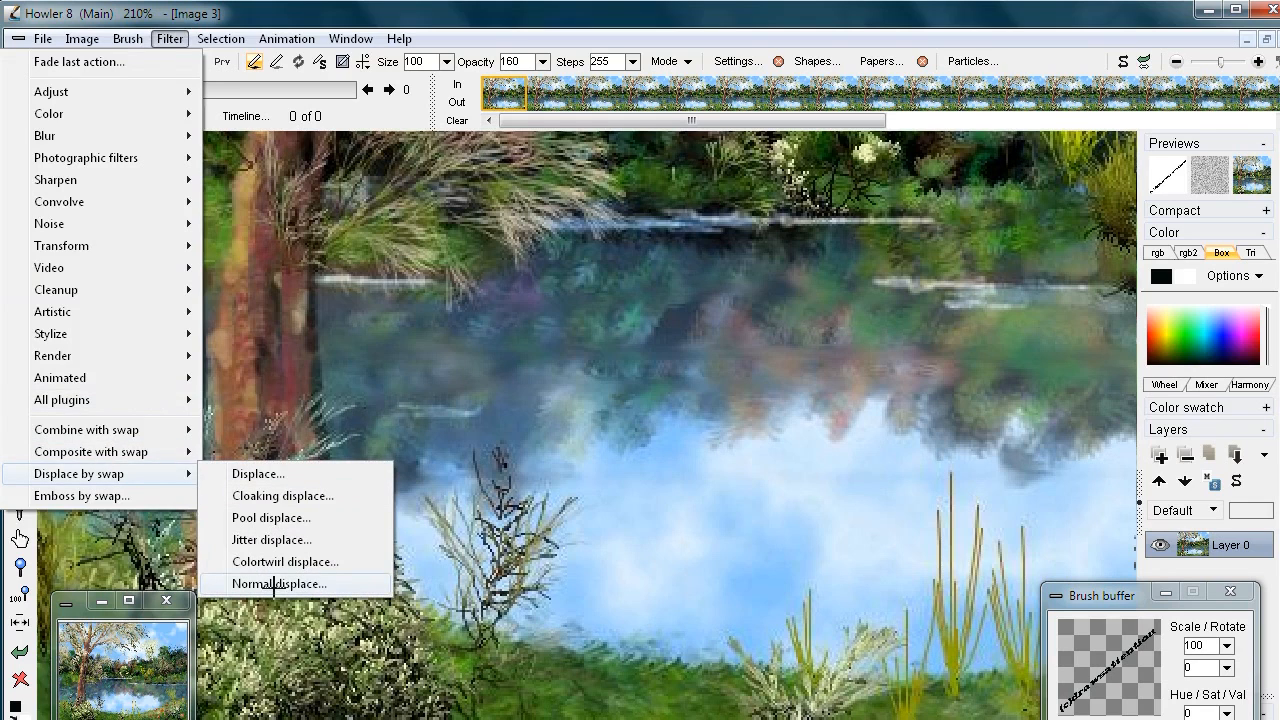
pyautogui.click(277, 584)
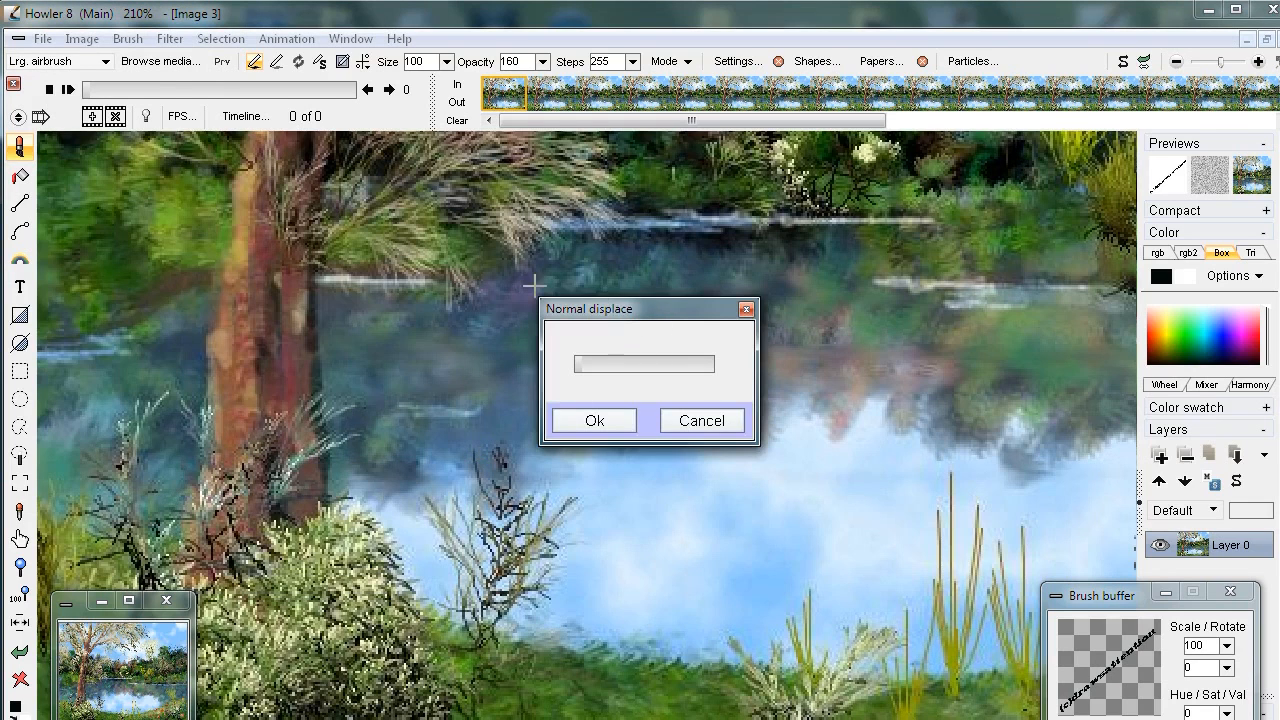
pyautogui.moveTo(535, 284); pyautogui.dragTo(203, 244)
pyautogui.moveTo(237, 294)
pyautogui.mouseDown()
pyautogui.moveTo(341, 293)
pyautogui.moveTo(234, 294)
pyautogui.moveTo(294, 291)
pyautogui.moveTo(251, 292)
pyautogui.mouseUp()
pyautogui.moveTo(251, 295); pyautogui.dragTo(269, 294)
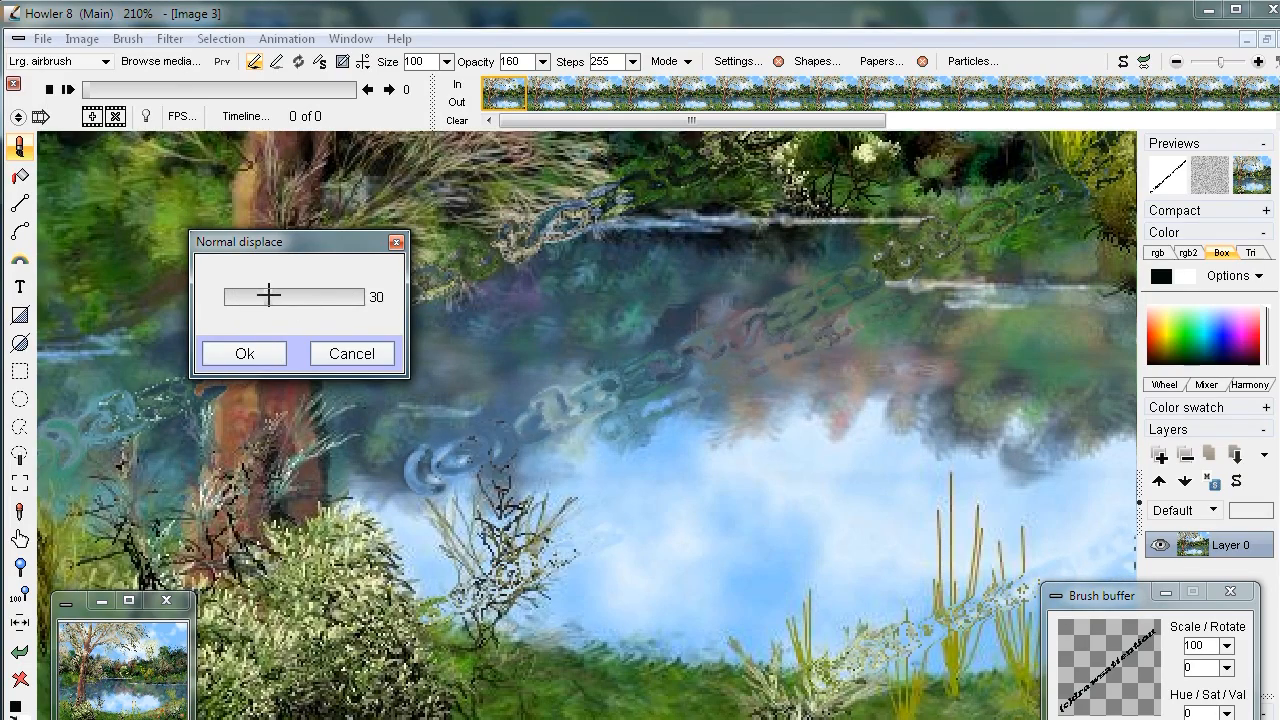
pyautogui.moveTo(266, 292)
pyautogui.mouseDown()
pyautogui.moveTo(231, 302)
pyautogui.moveTo(258, 300)
pyautogui.mouseUp()
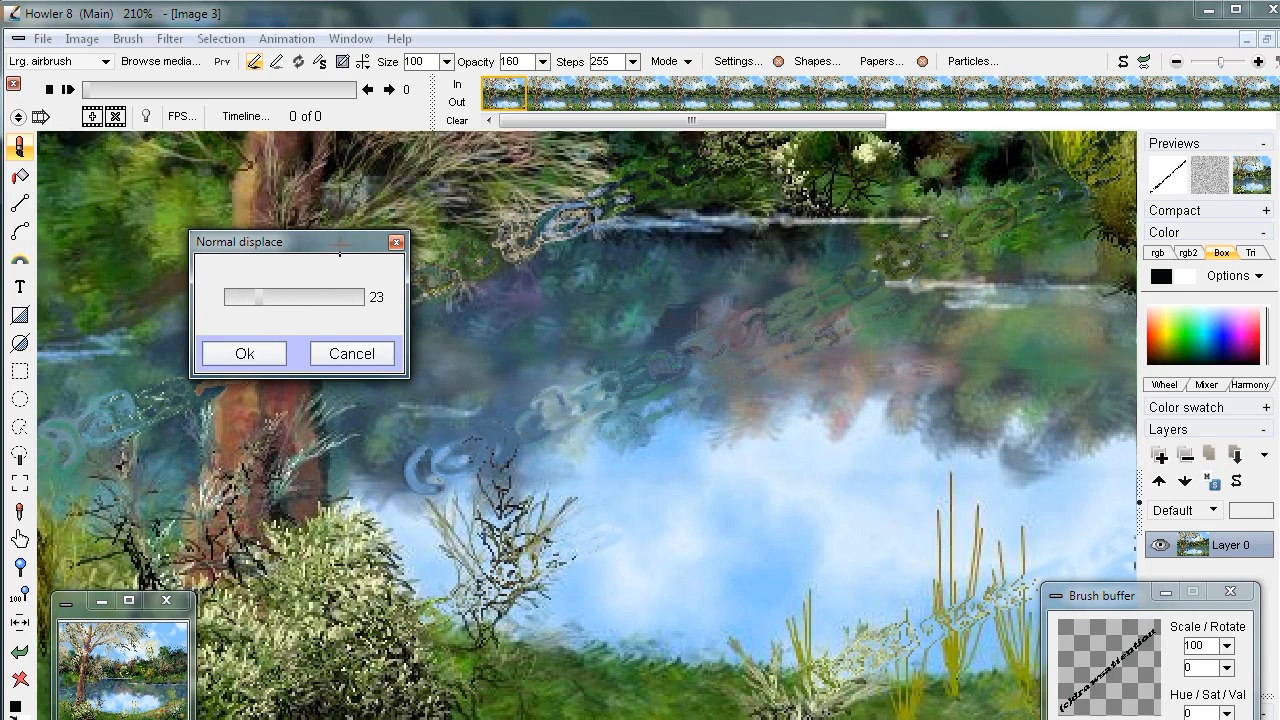
pyautogui.click(347, 353)
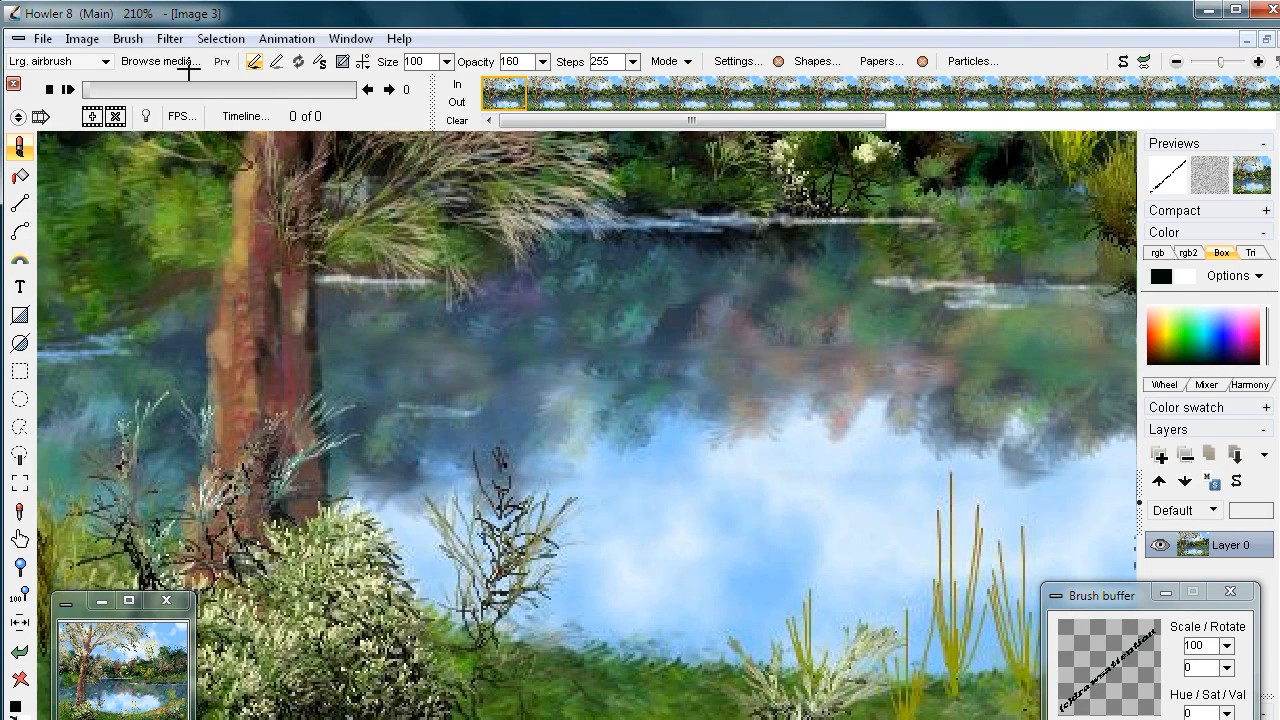
# Copy the swap image to the painting's alpha channel to make a selection from the watermark text.
pyautogui.click(82, 38)
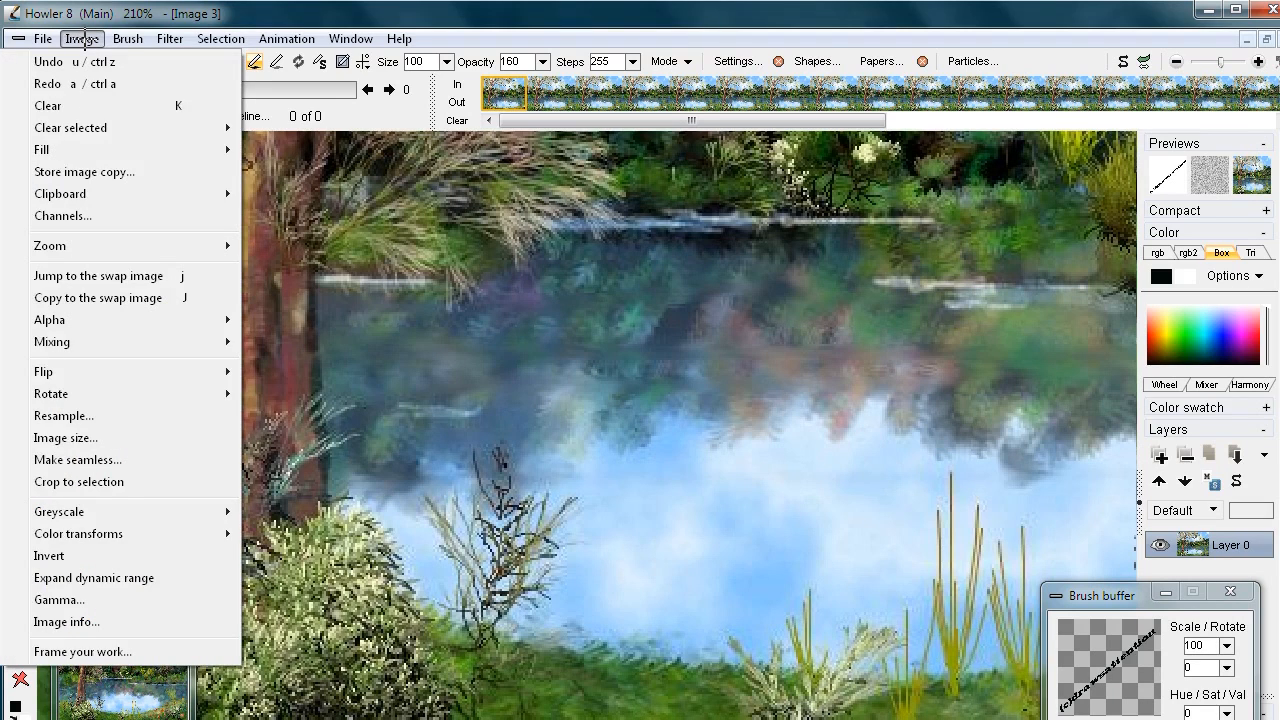
pyautogui.moveTo(68, 245)
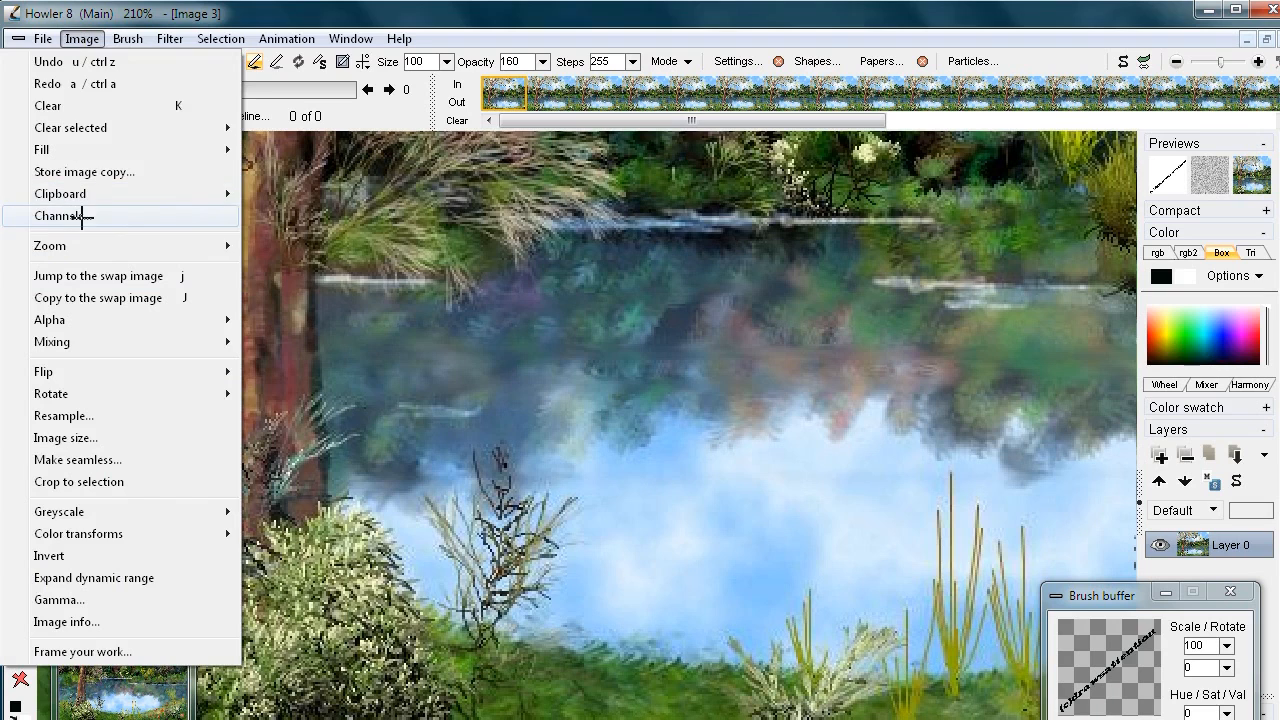
pyautogui.moveTo(225, 318)
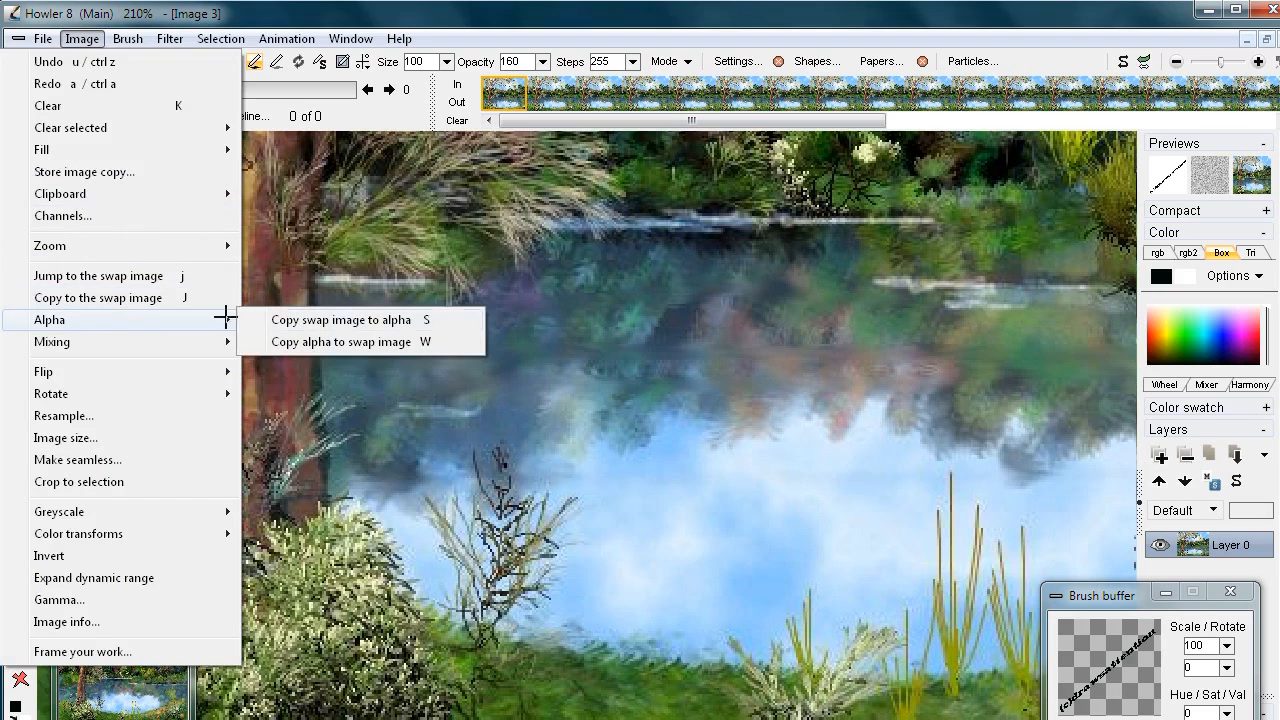
pyautogui.click(341, 319)
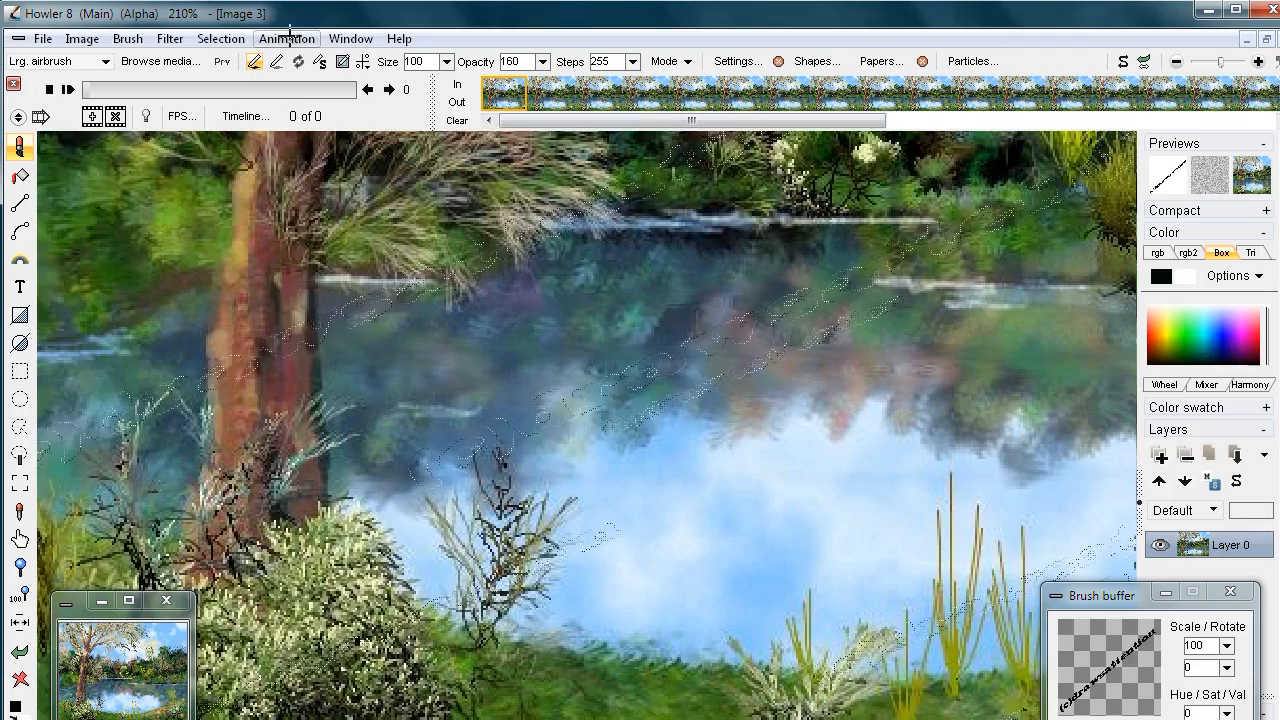
# Show the alpha selection as a coloured overlay on the painting to check the watermark text, and turn the overlay off again.
pyautogui.click(220, 38)
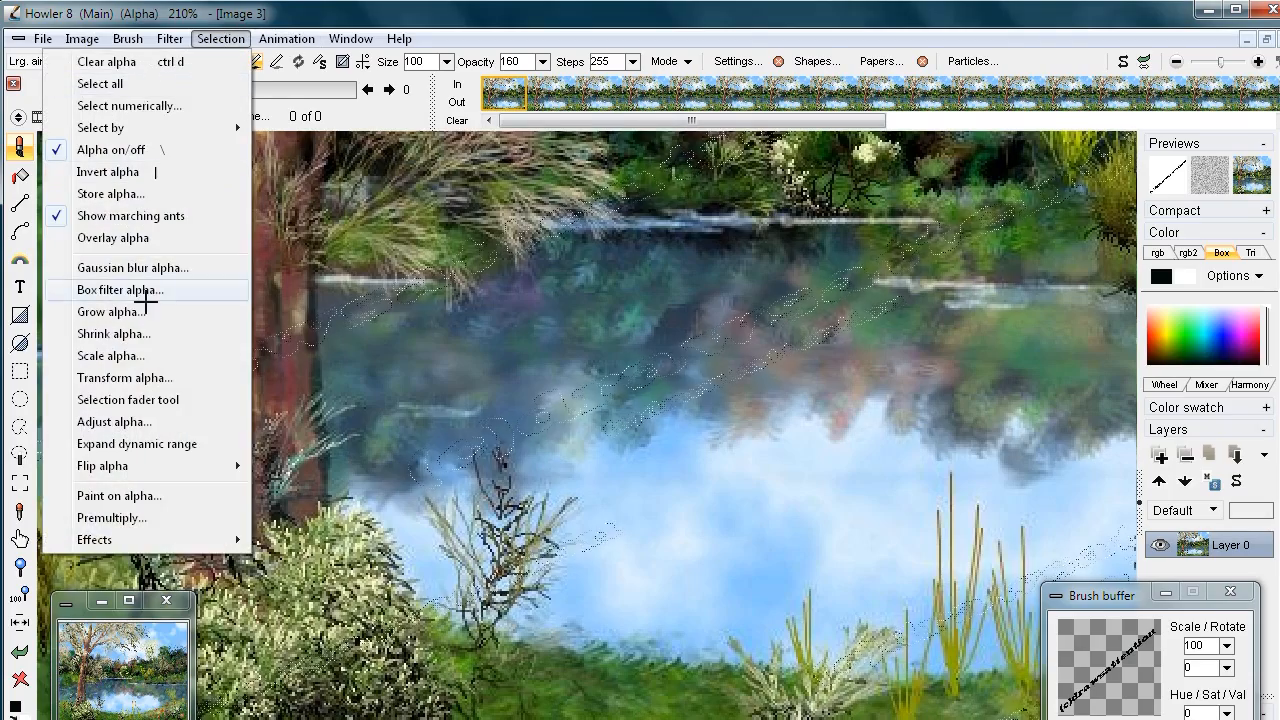
pyautogui.click(116, 237)
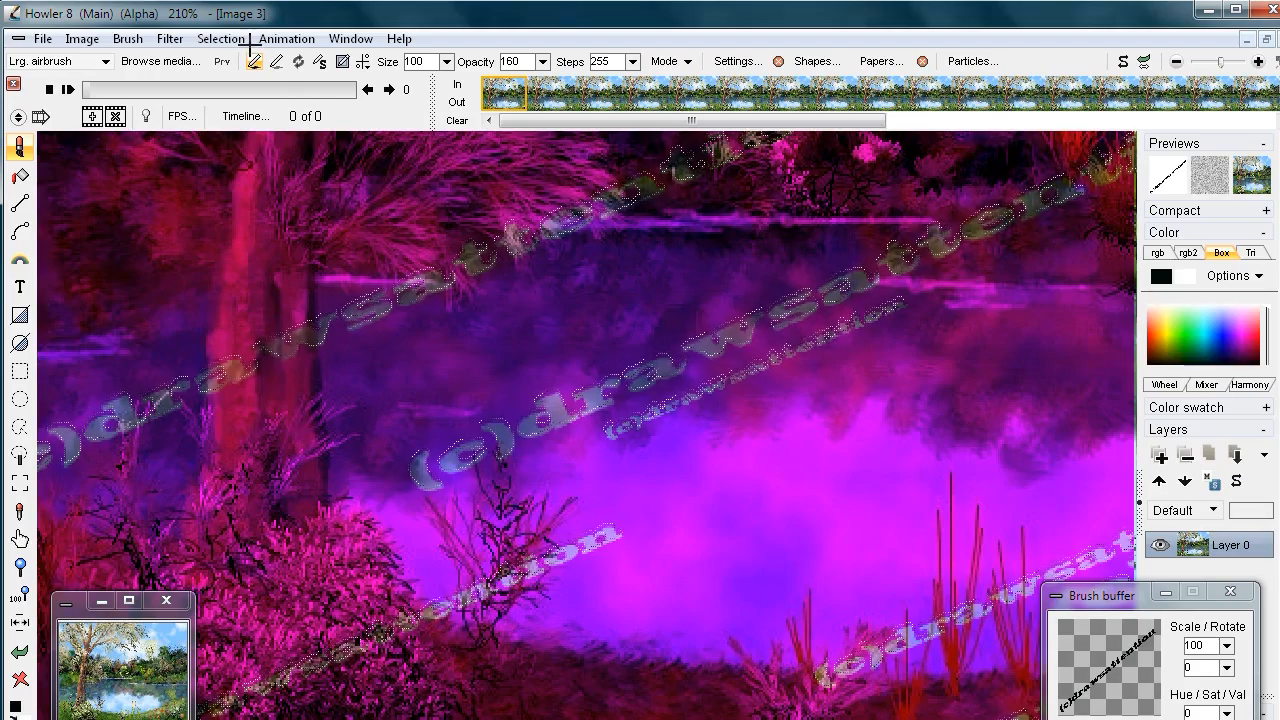
pyautogui.click(216, 38)
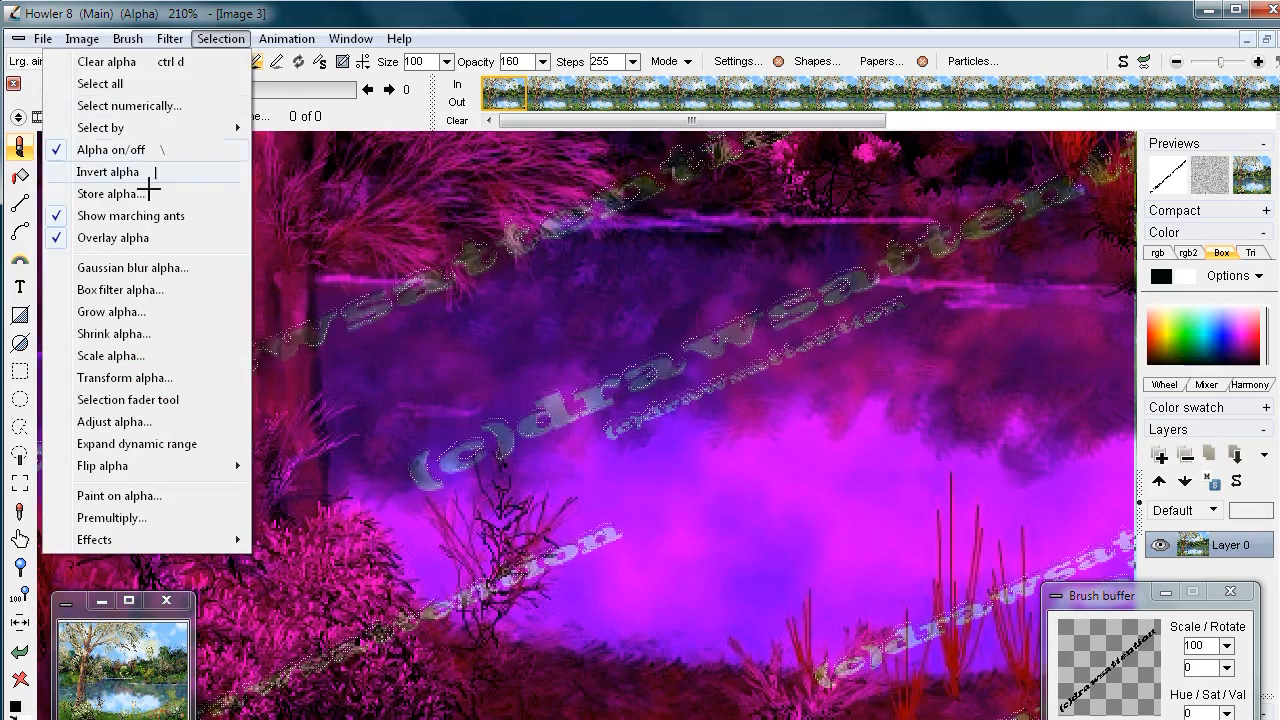
pyautogui.click(116, 237)
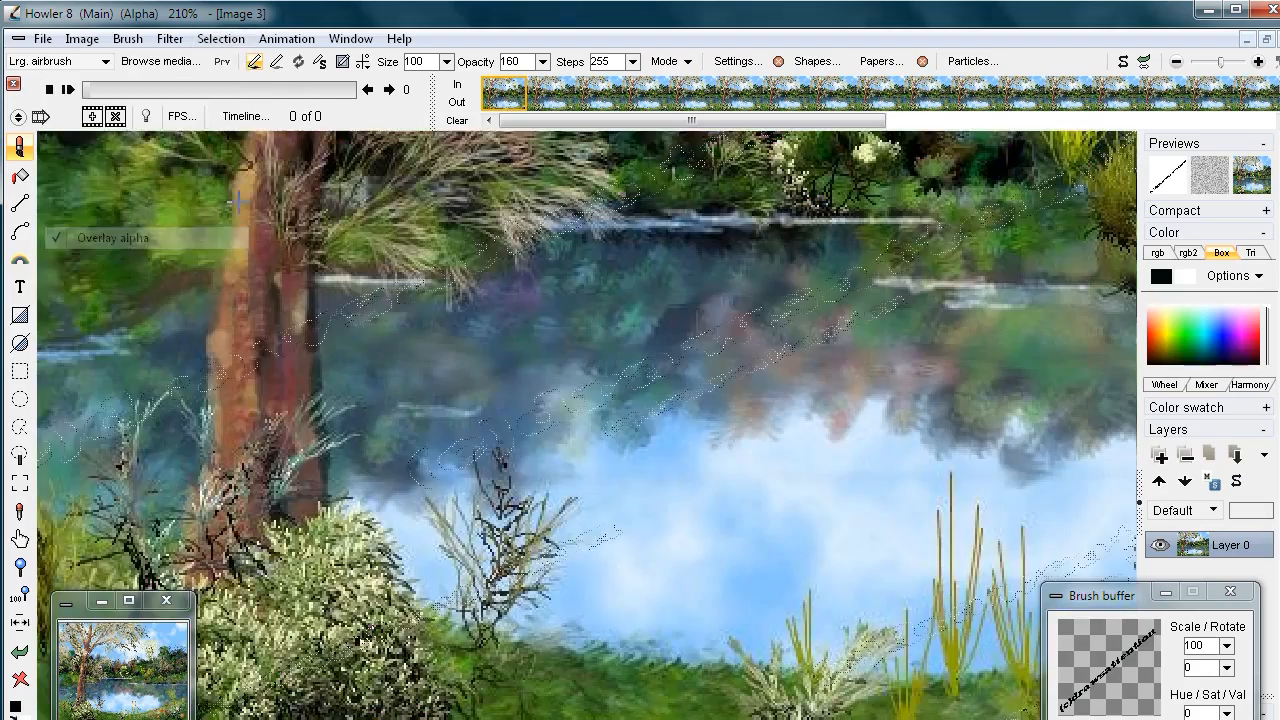
# Emboss the painting by its alpha selection, trying smoothness 51 and applying it with smoothness 8.
pyautogui.click(222, 38)
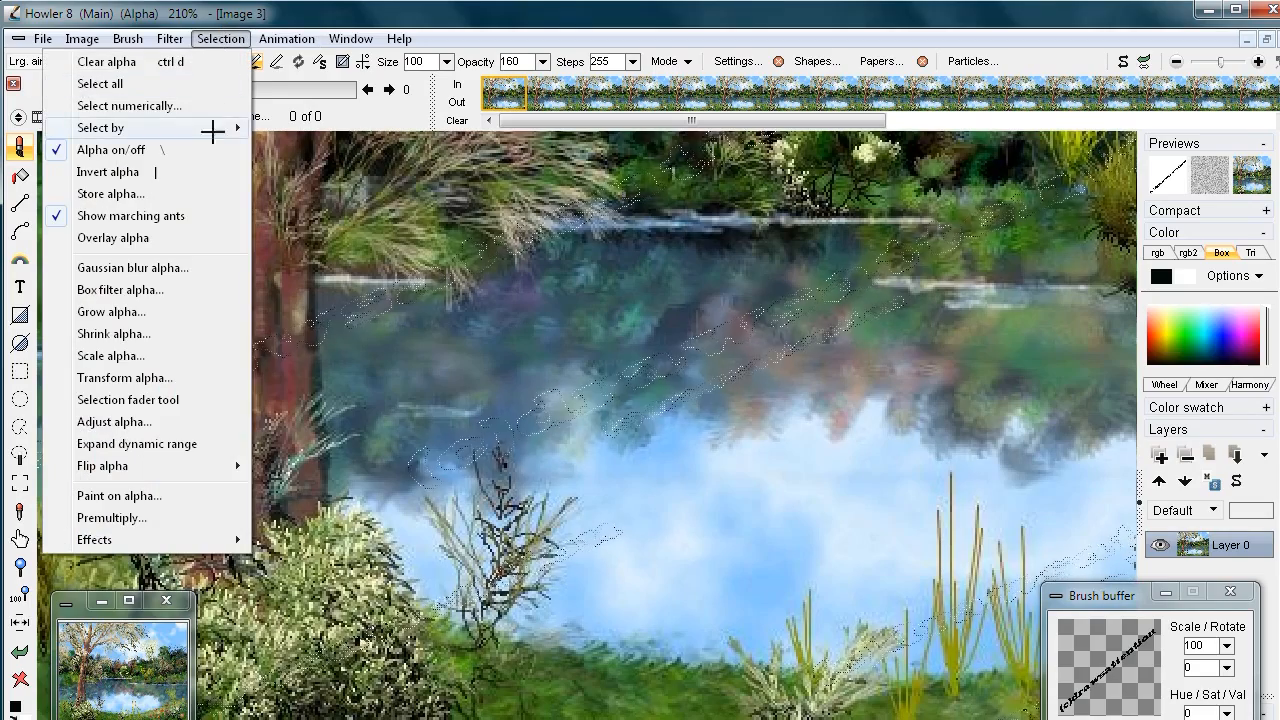
pyautogui.moveTo(172, 537)
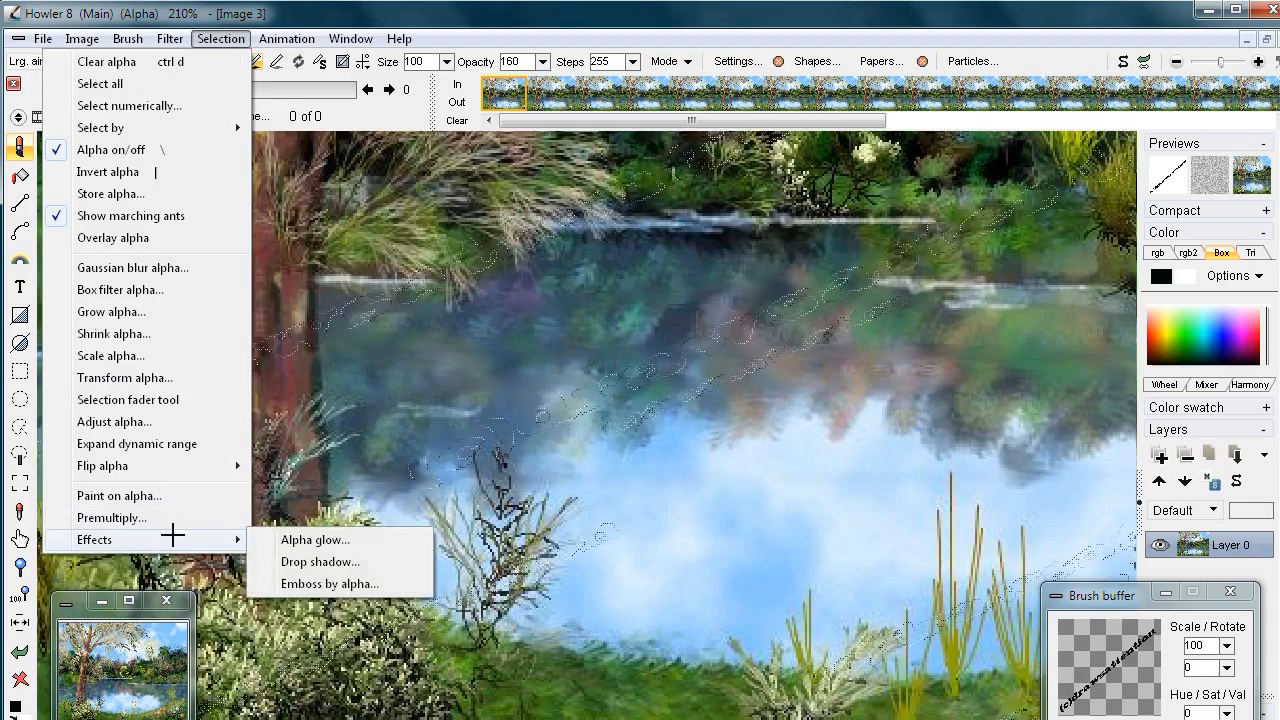
pyautogui.click(360, 580)
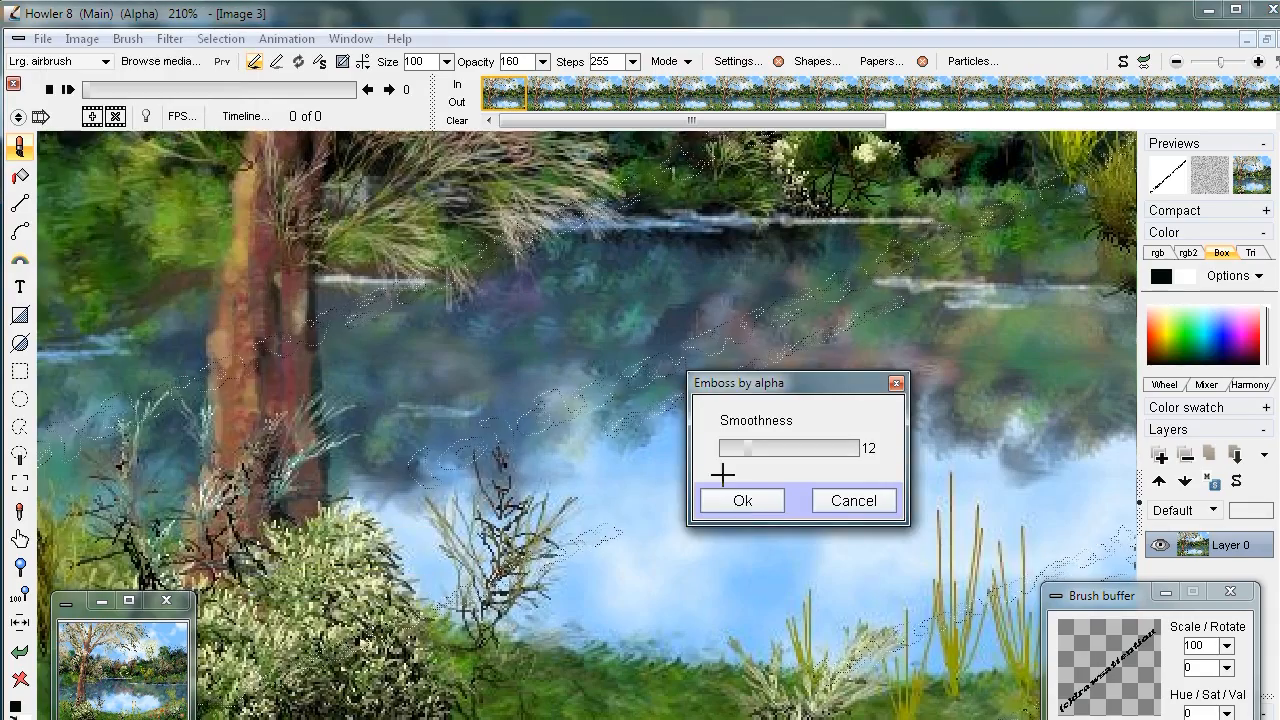
pyautogui.moveTo(749, 445); pyautogui.dragTo(829, 450)
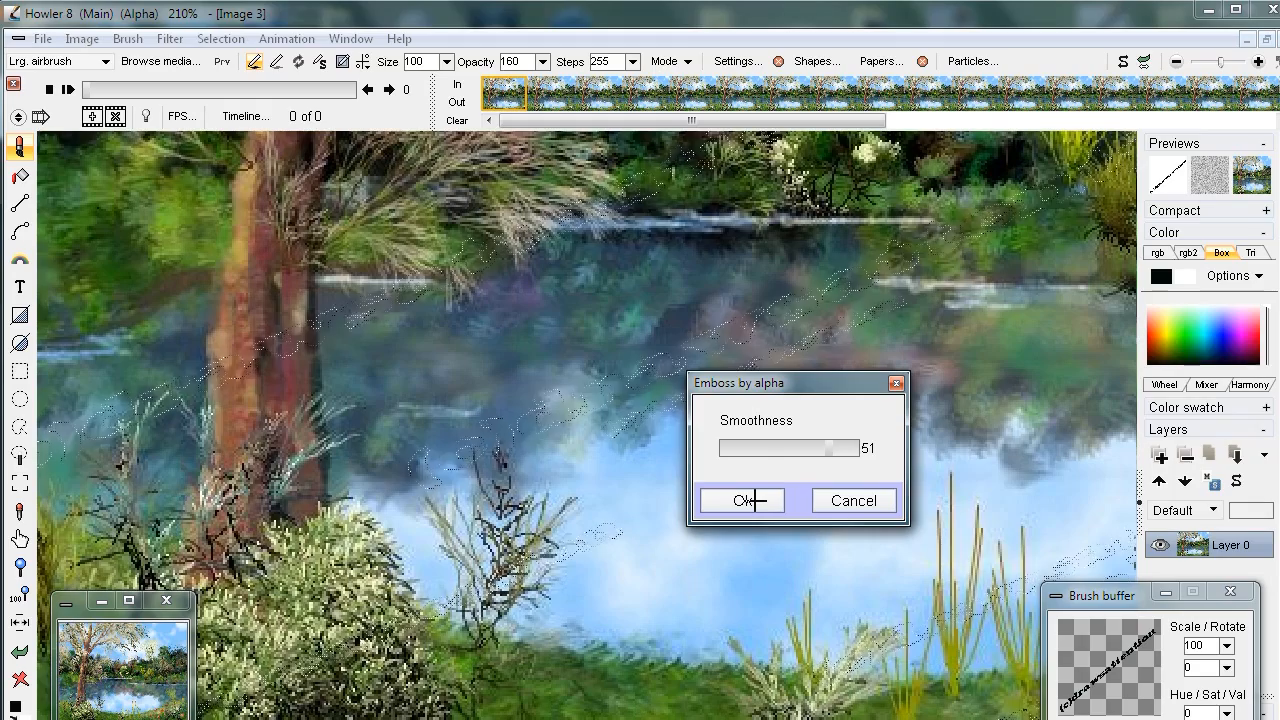
pyautogui.click(740, 451)
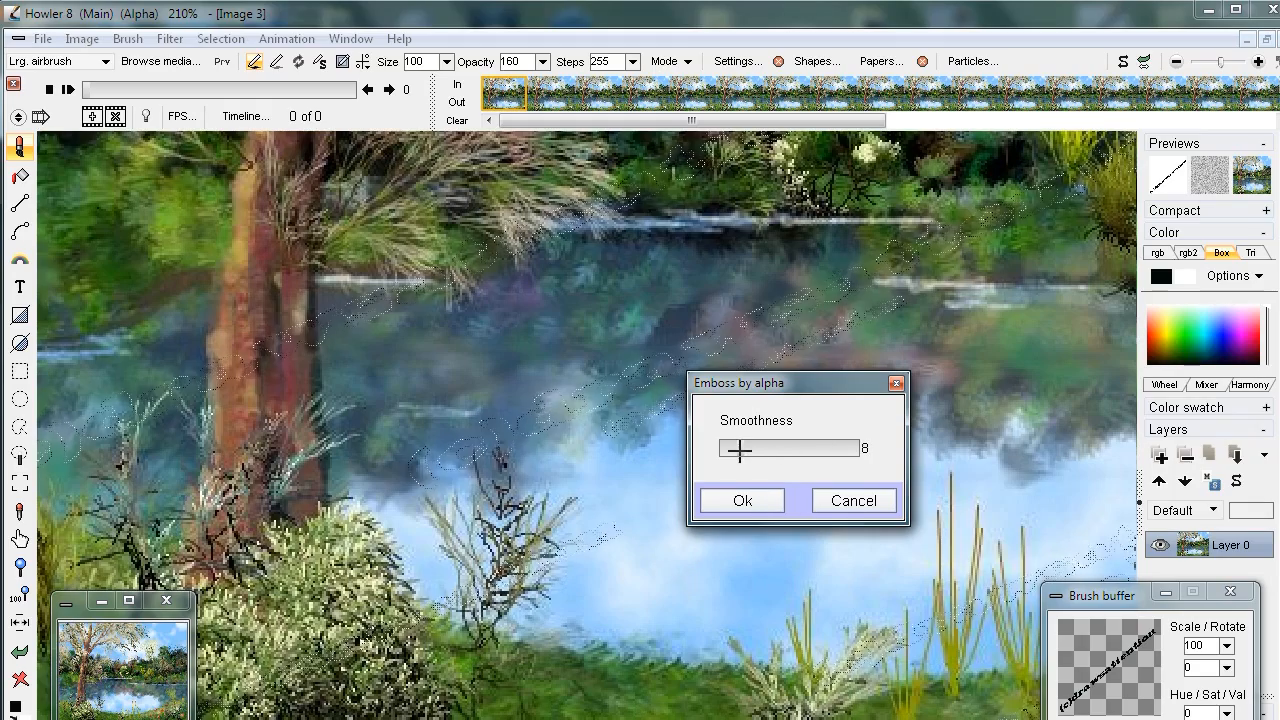
pyautogui.click(736, 500)
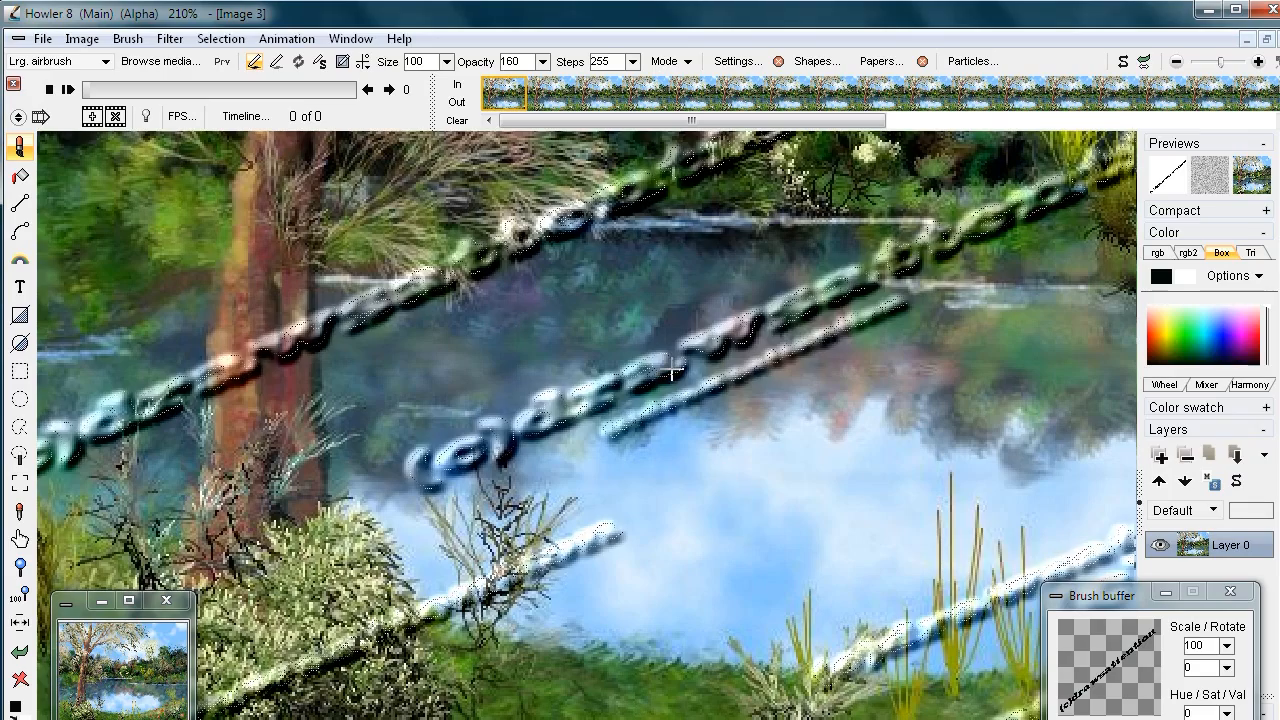
# Fade the alpha emboss with interactive undo and restore the painting without the embossed text.
pyautogui.click(1144, 61)
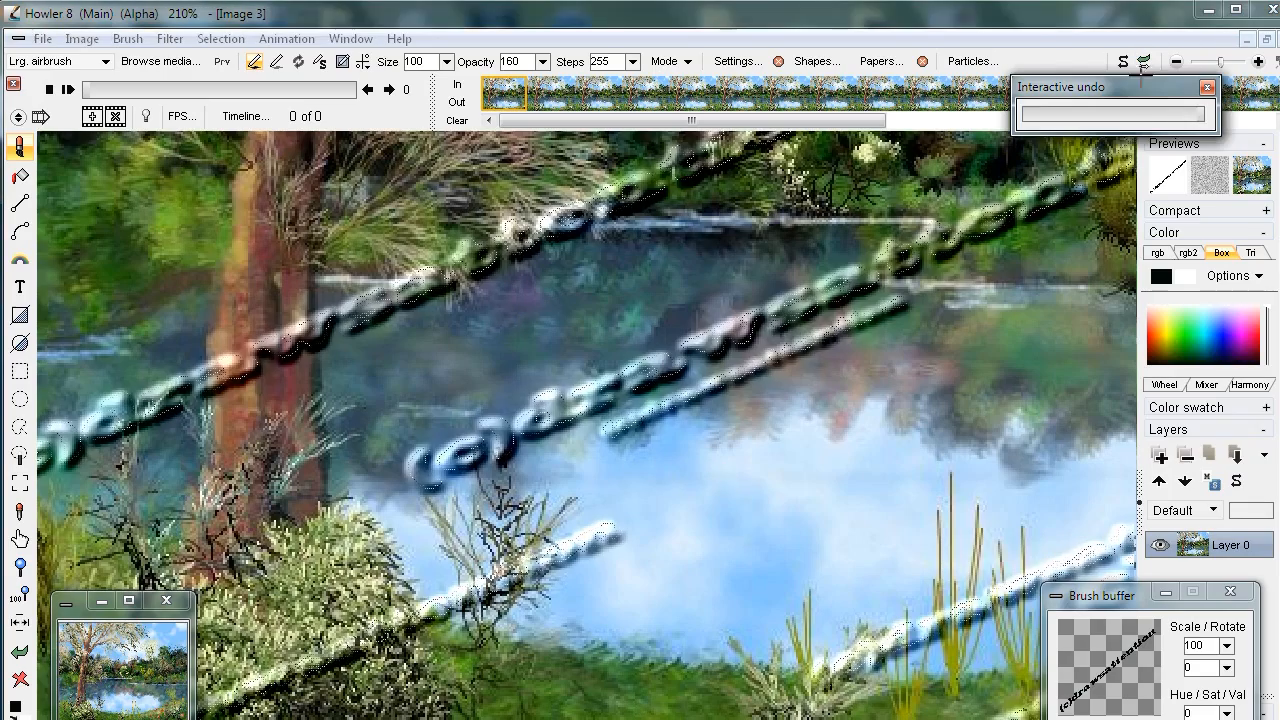
pyautogui.moveTo(1125, 115); pyautogui.dragTo(1061, 118)
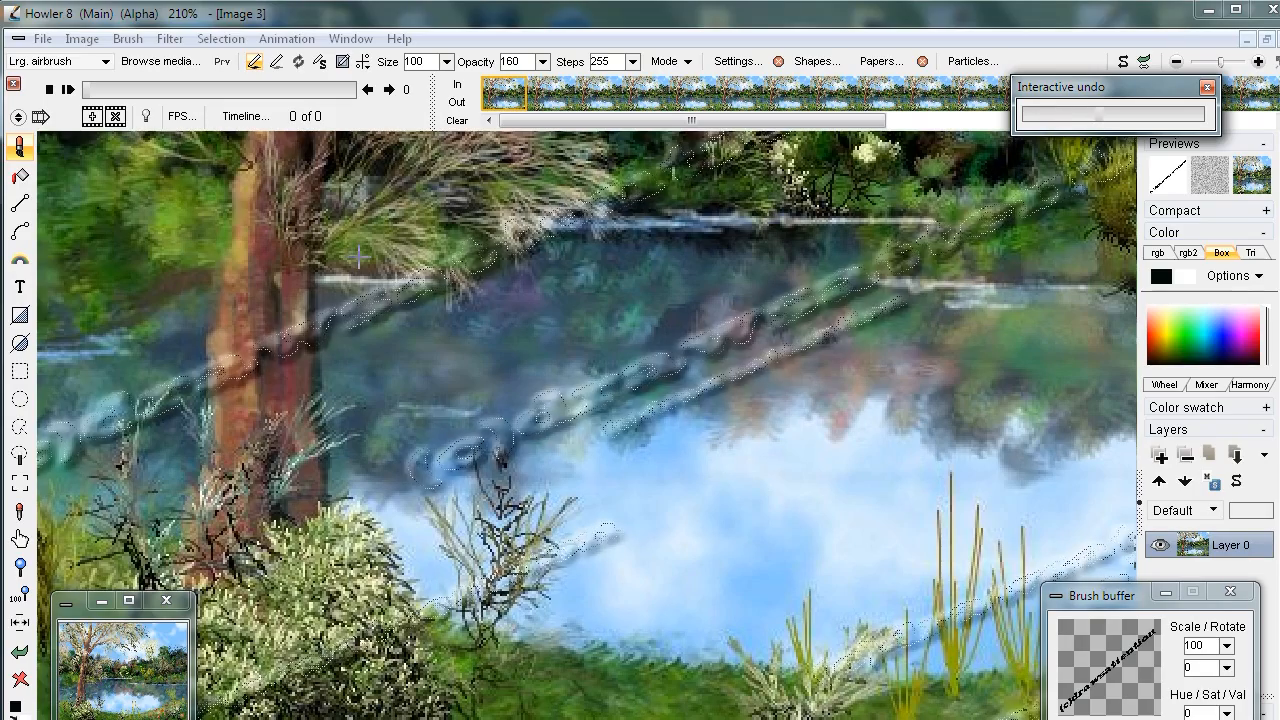
pyautogui.scroll(-6, 800, 387)
pyautogui.scroll(1, 640, 300)
pyautogui.moveTo(609, 273); pyautogui.dragTo(543, 362)
pyautogui.scroll(1, 543, 362)
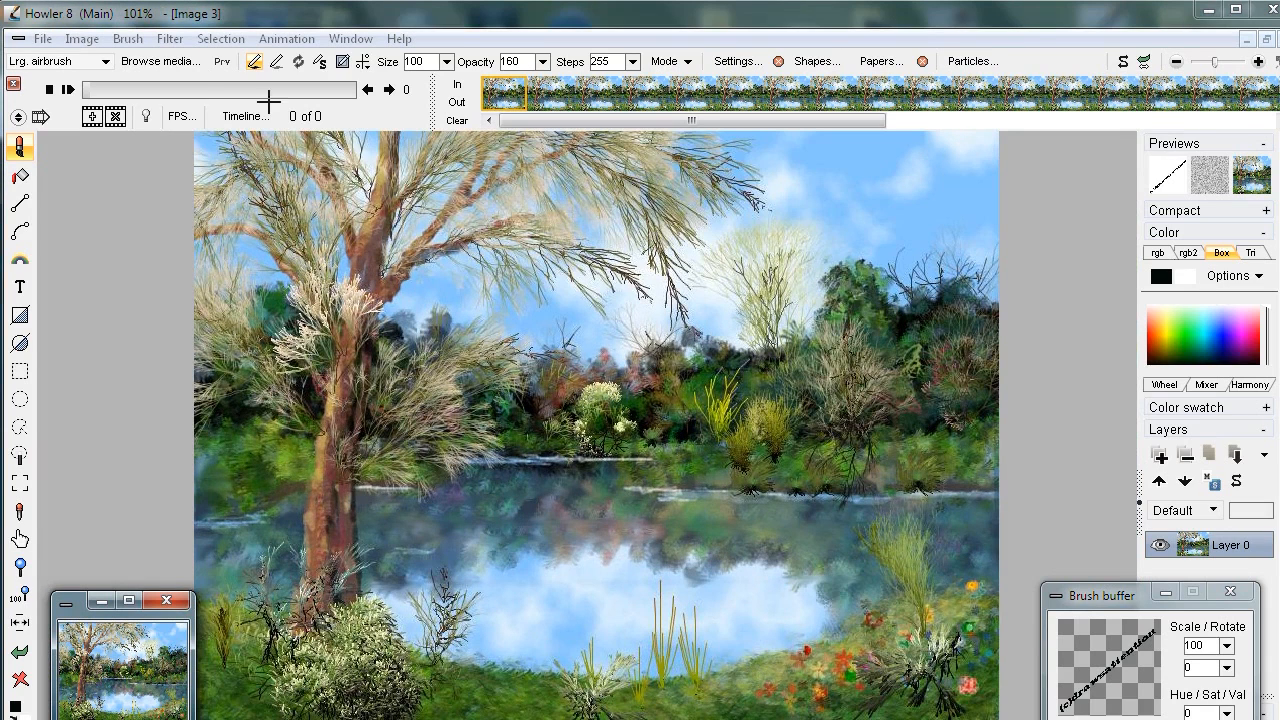
# Preview Emboss by swap on the painting with top-left light, reduce the level of emboss, and discard it.
pyautogui.click(168, 39)
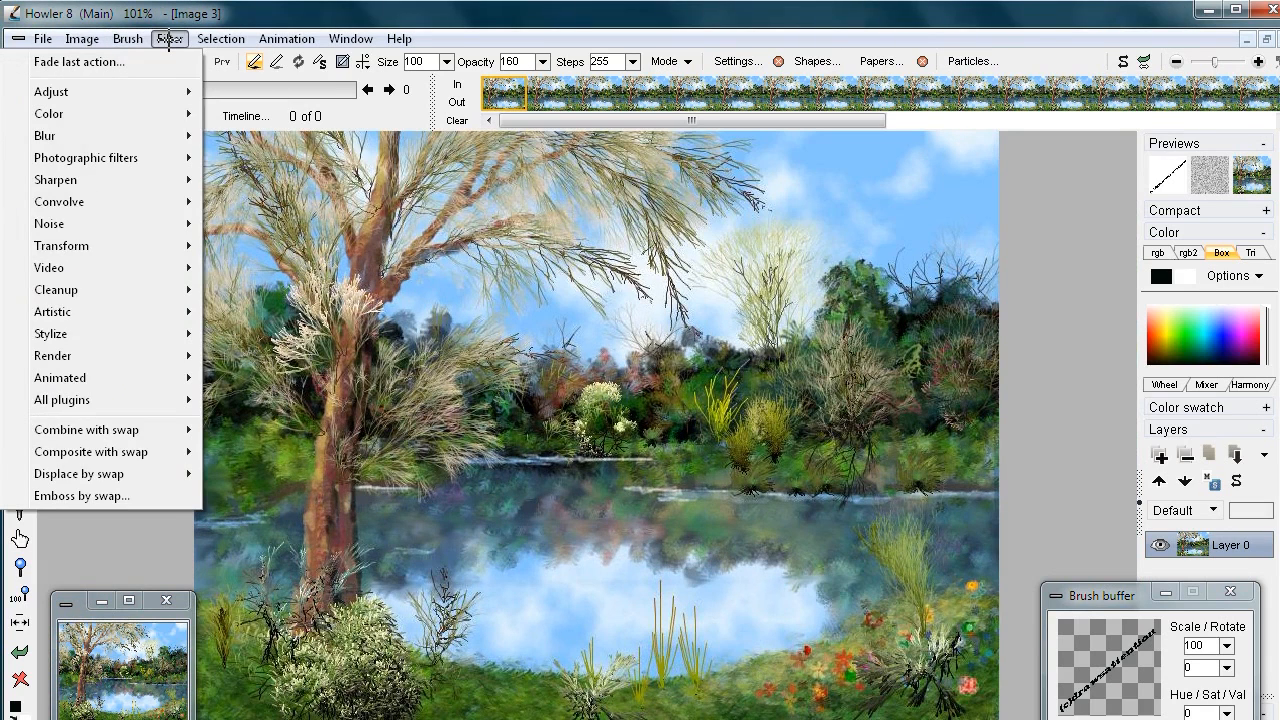
pyautogui.click(97, 496)
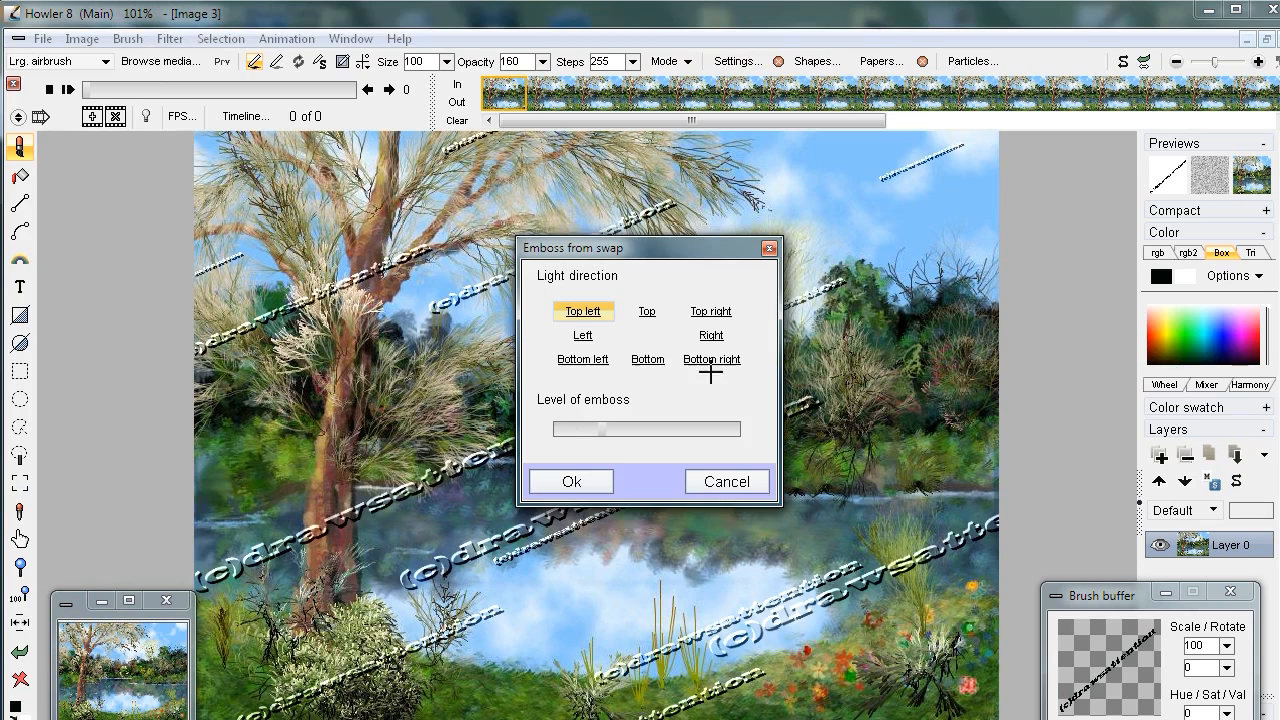
pyautogui.moveTo(605, 432); pyautogui.dragTo(568, 428)
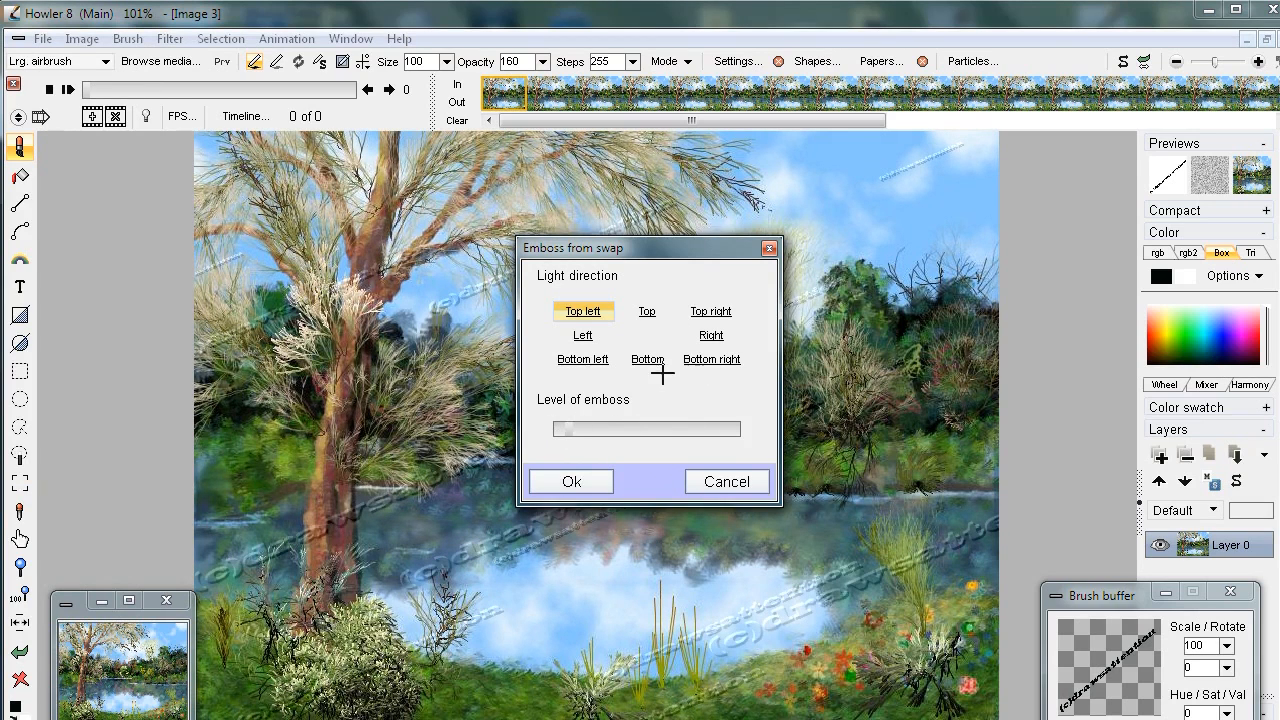
pyautogui.click(726, 481)
# Apply Normal displace by swap to the painting at a low strength and inspect the faint watermark text up close.
pyautogui.click(169, 38)
pyautogui.moveTo(99, 471)
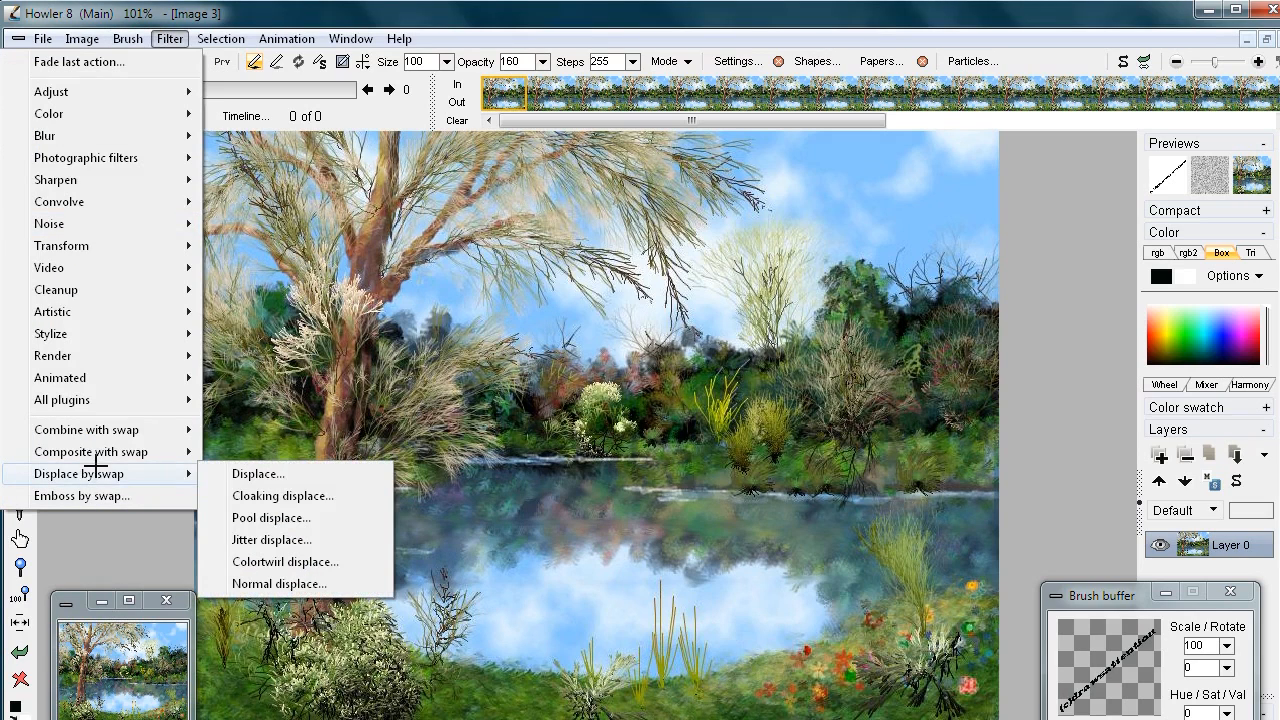
pyautogui.click(288, 584)
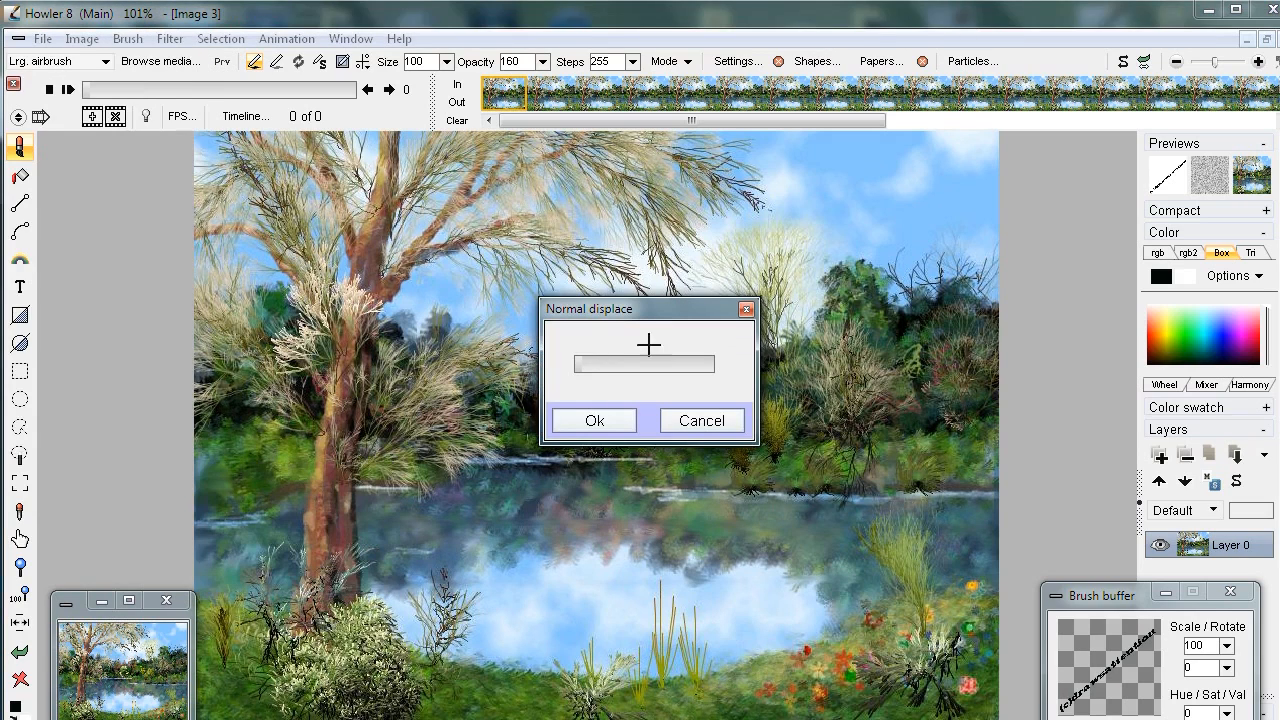
pyautogui.moveTo(586, 363)
pyautogui.mouseDown()
pyautogui.moveTo(640, 366)
pyautogui.moveTo(575, 378)
pyautogui.moveTo(603, 371)
pyautogui.mouseUp()
pyautogui.moveTo(629, 307)
pyautogui.mouseDown()
pyautogui.moveTo(274, 231)
pyautogui.moveTo(272, 295)
pyautogui.mouseUp()
pyautogui.click(230, 401)
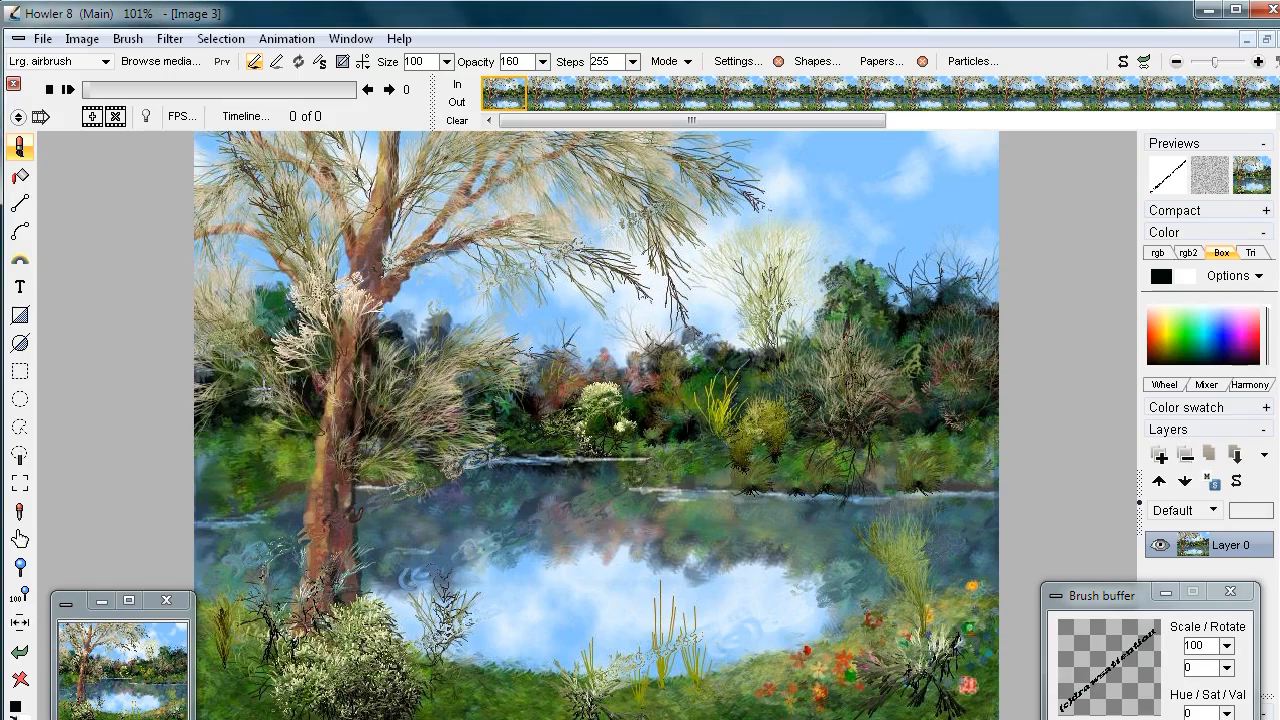
pyautogui.scroll(5, 611, 469)
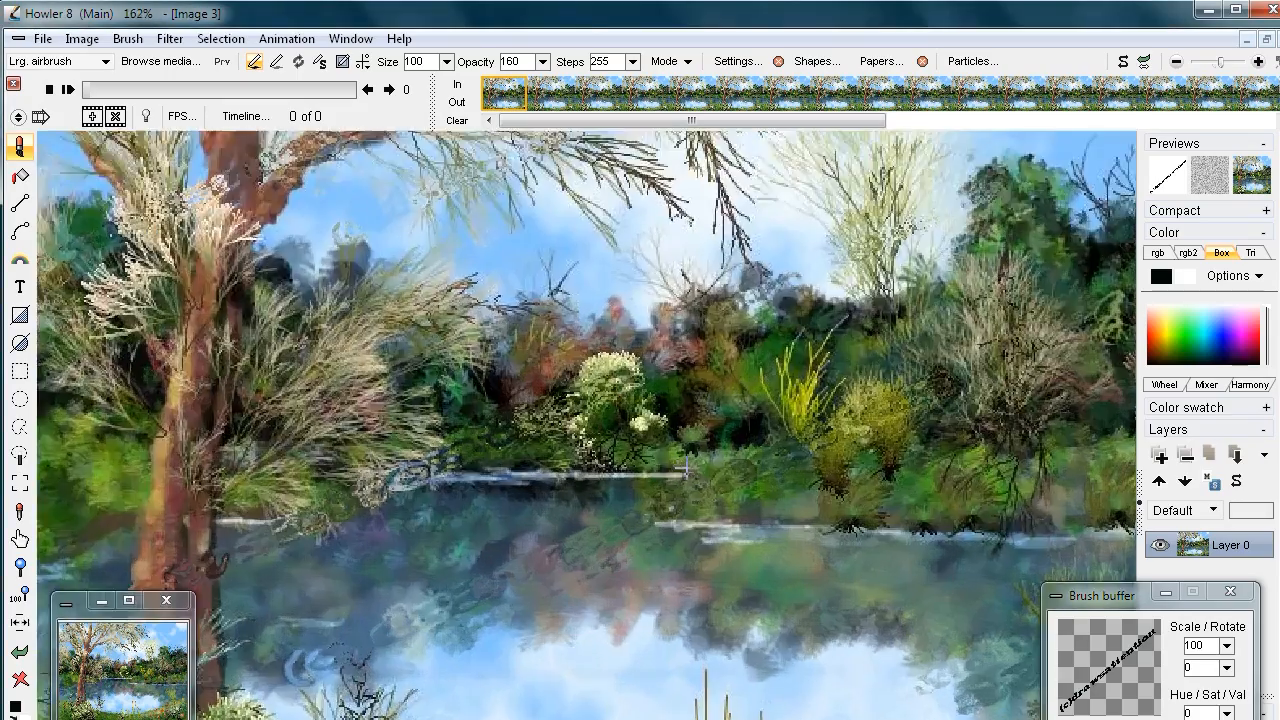
pyautogui.scroll(-7, 539, 470)
pyautogui.scroll(4, 560, 466)
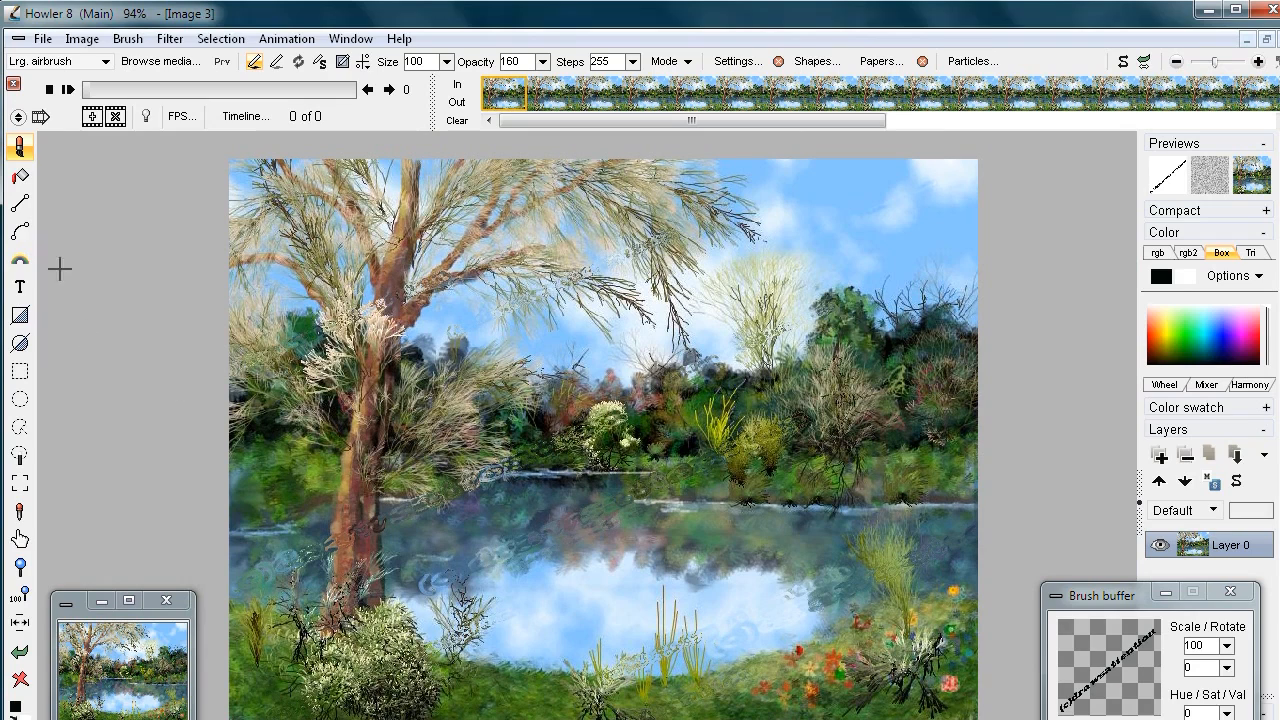
# Activate the Text tool with the "(c)drawsattention" text over the painting.
pyautogui.click(19, 286)
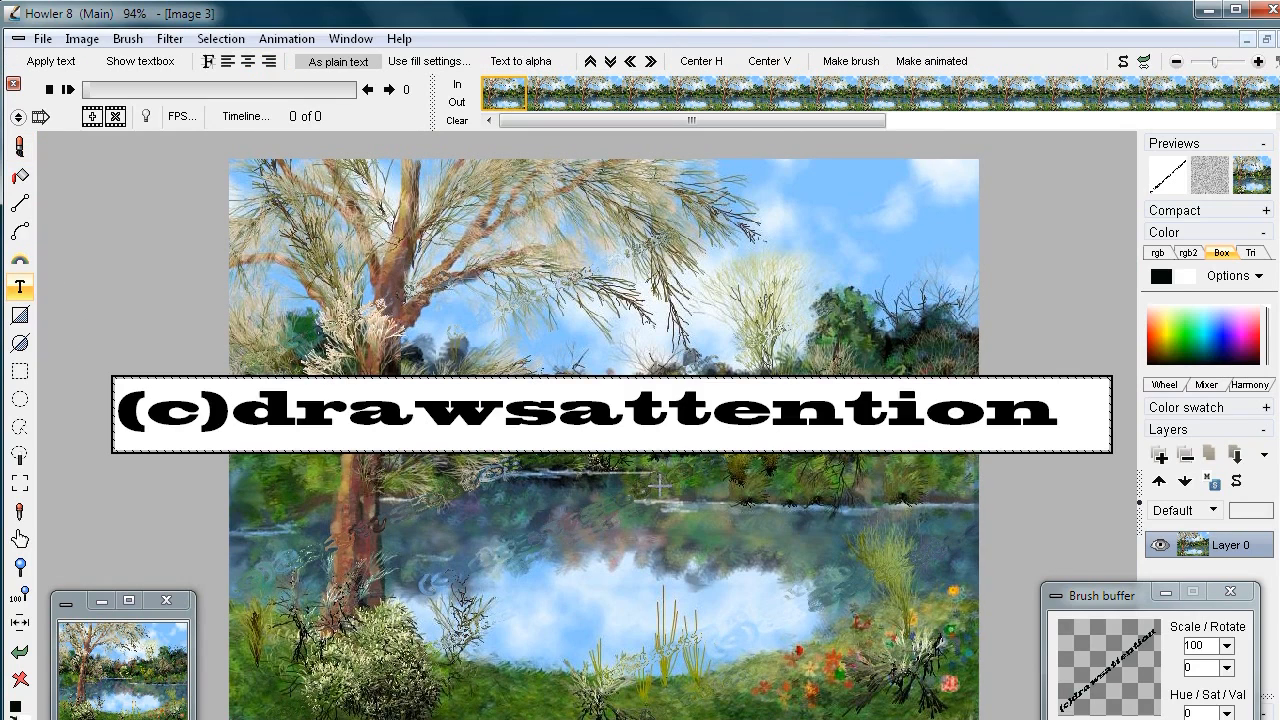